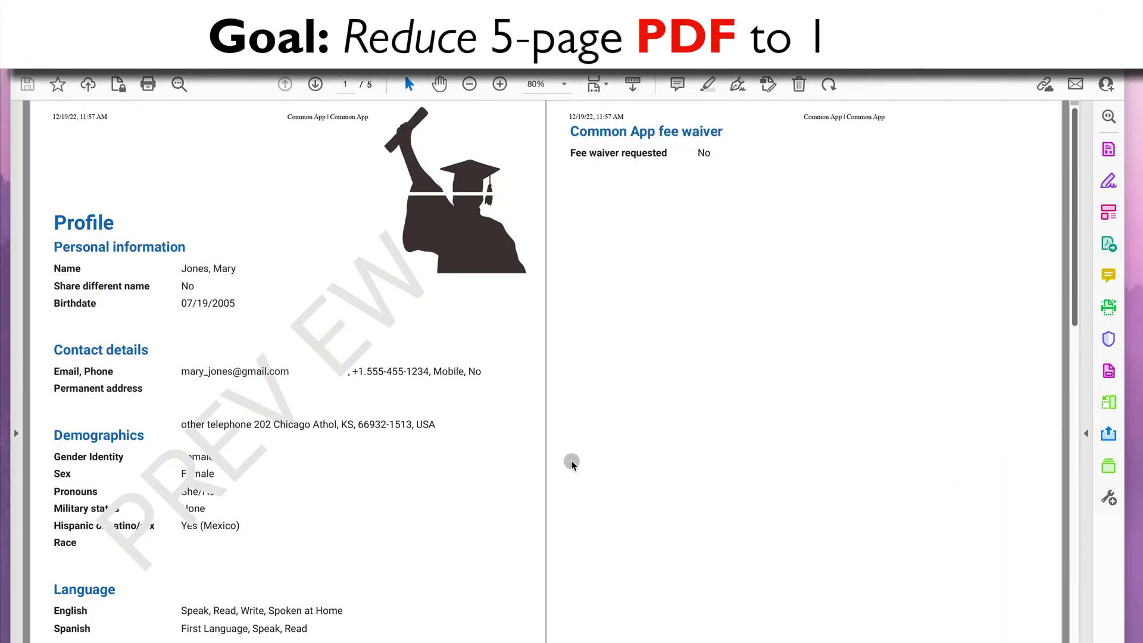
Scroll through the Common App PDF, then enter and exit Edit PDF mode.
scroll(597, 440, down, 3)
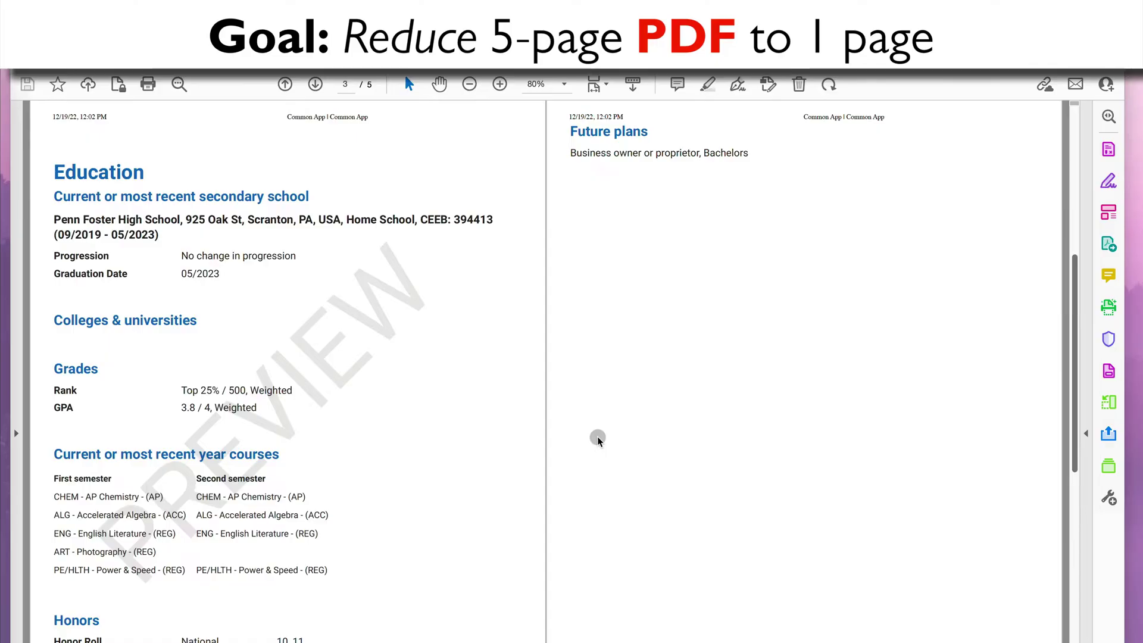
scroll(597, 440, down, 3)
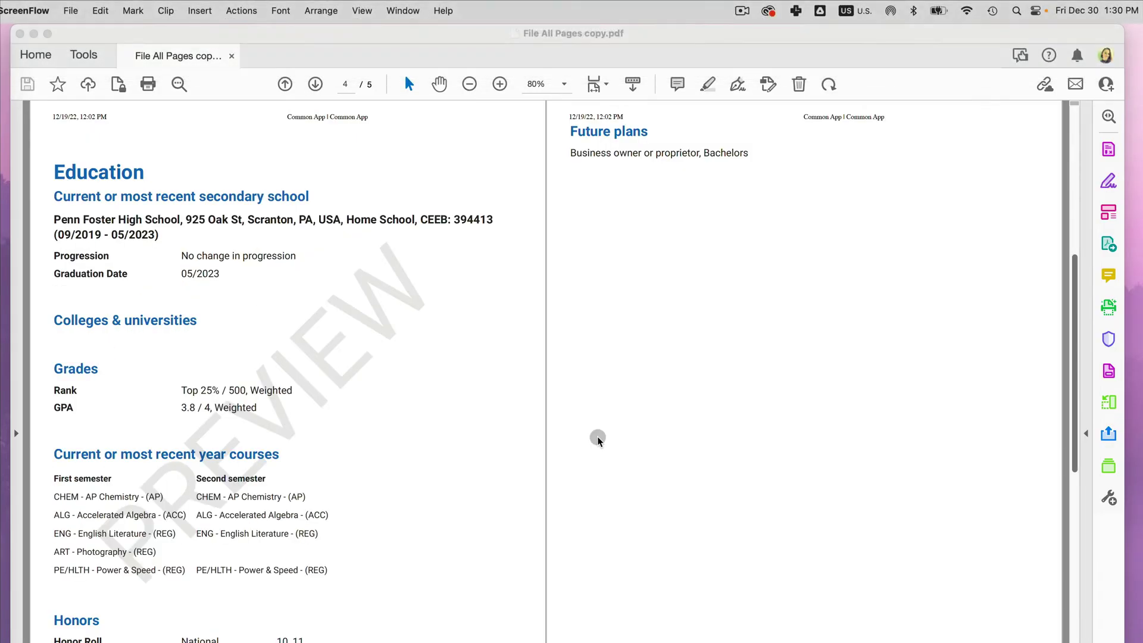
scroll(598, 439, up, 5)
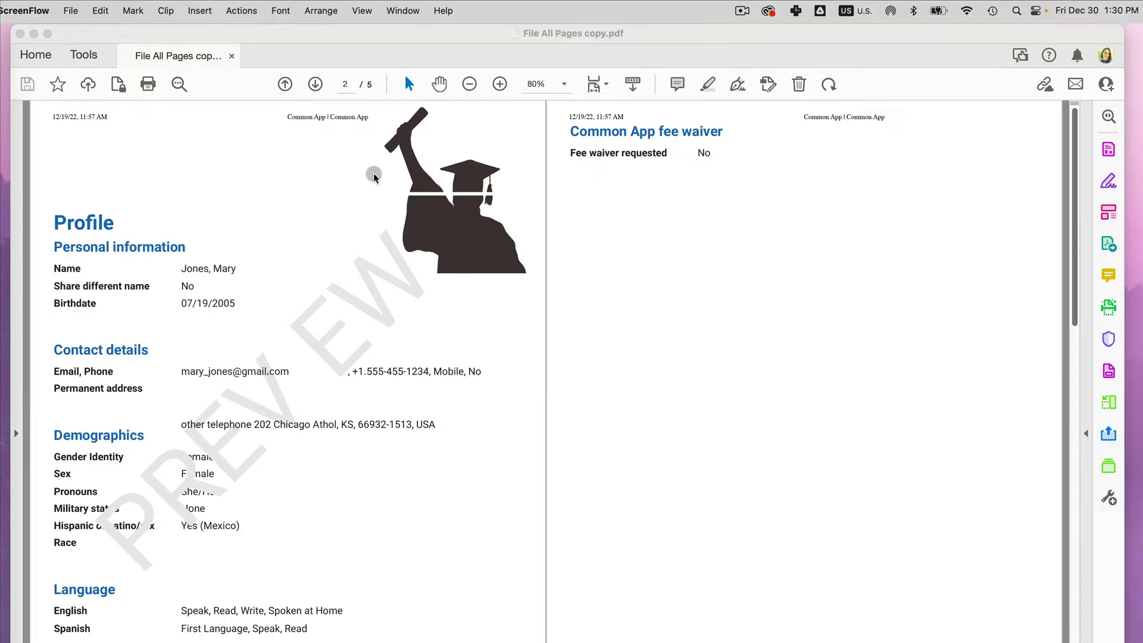
click(377, 39)
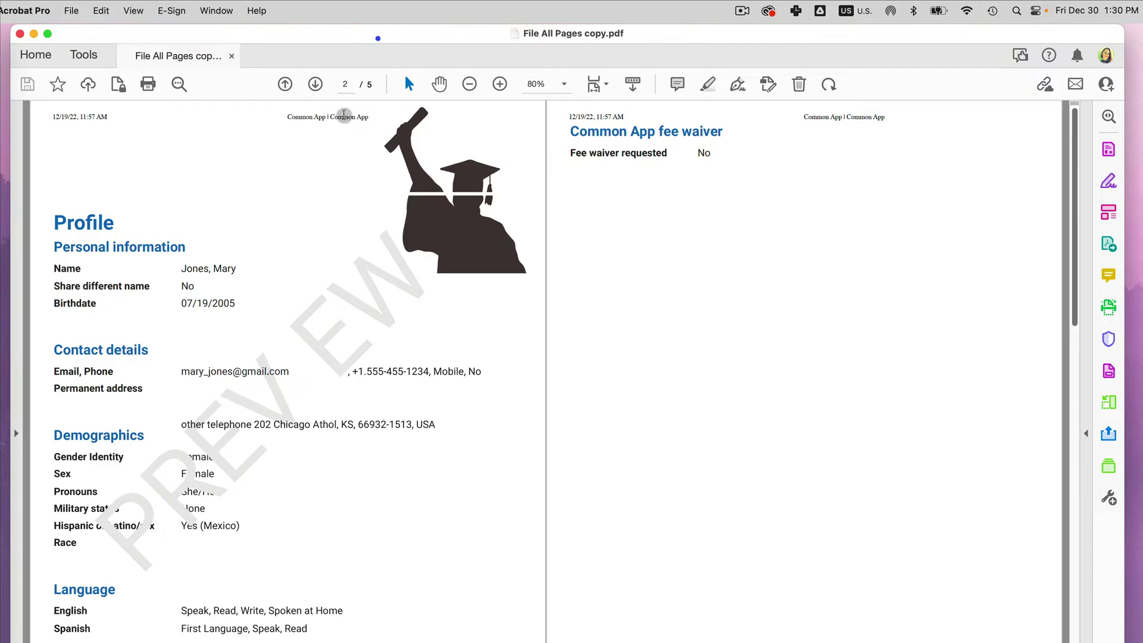
click(1106, 213)
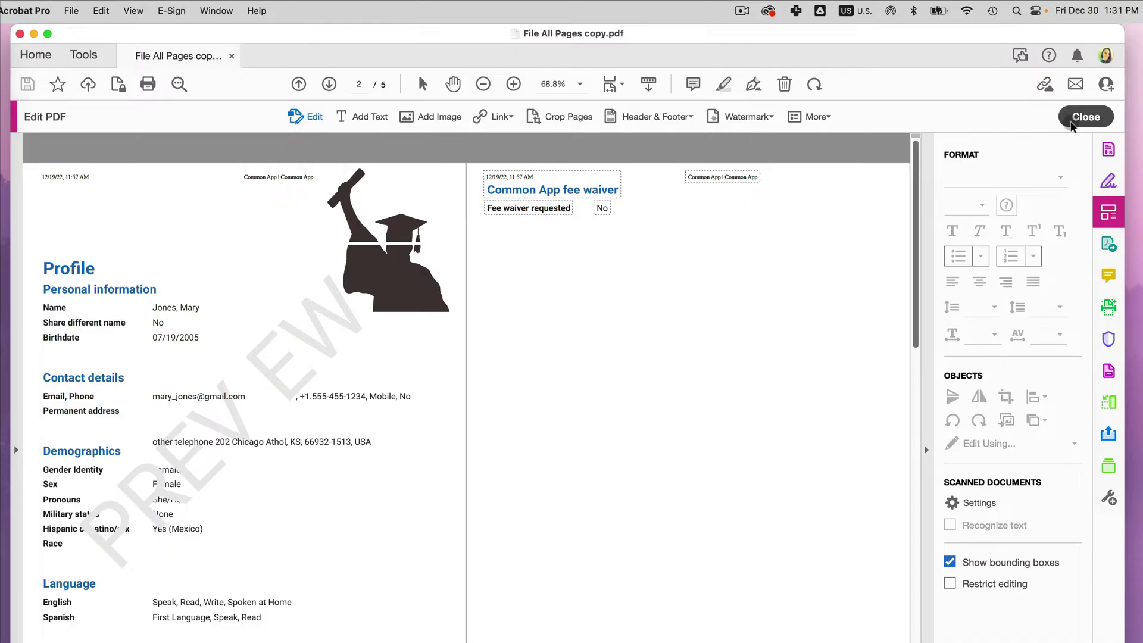
click(1071, 119)
Reopen Edit PDF from View > Tools and widen the window to fill the screen.
click(133, 10)
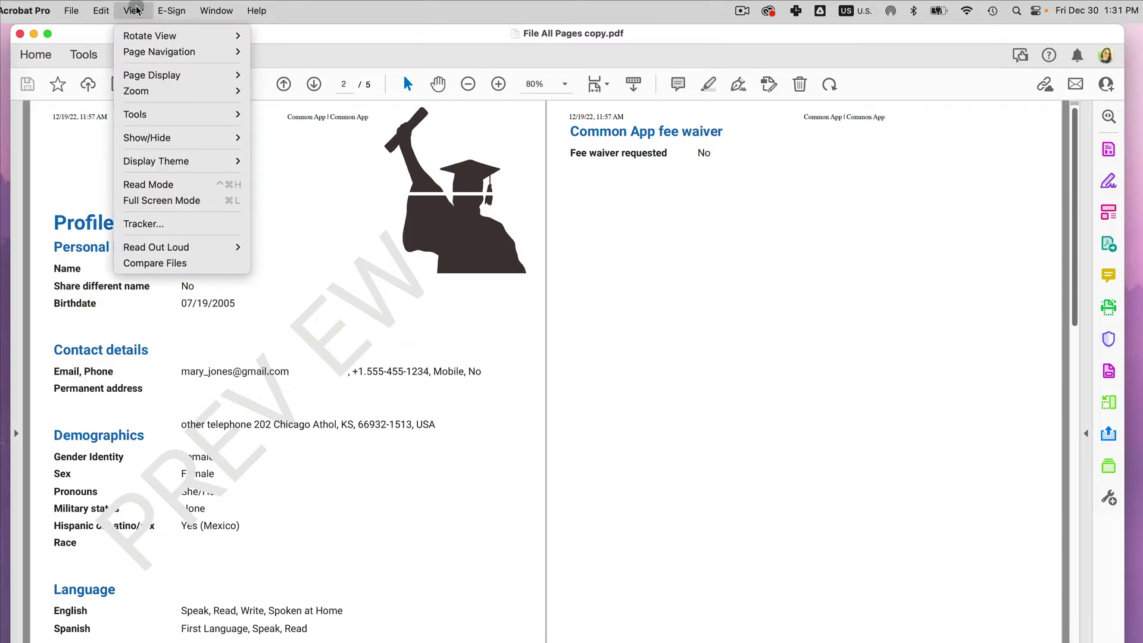
mouse_move(155, 114)
mouse_move(272, 149)
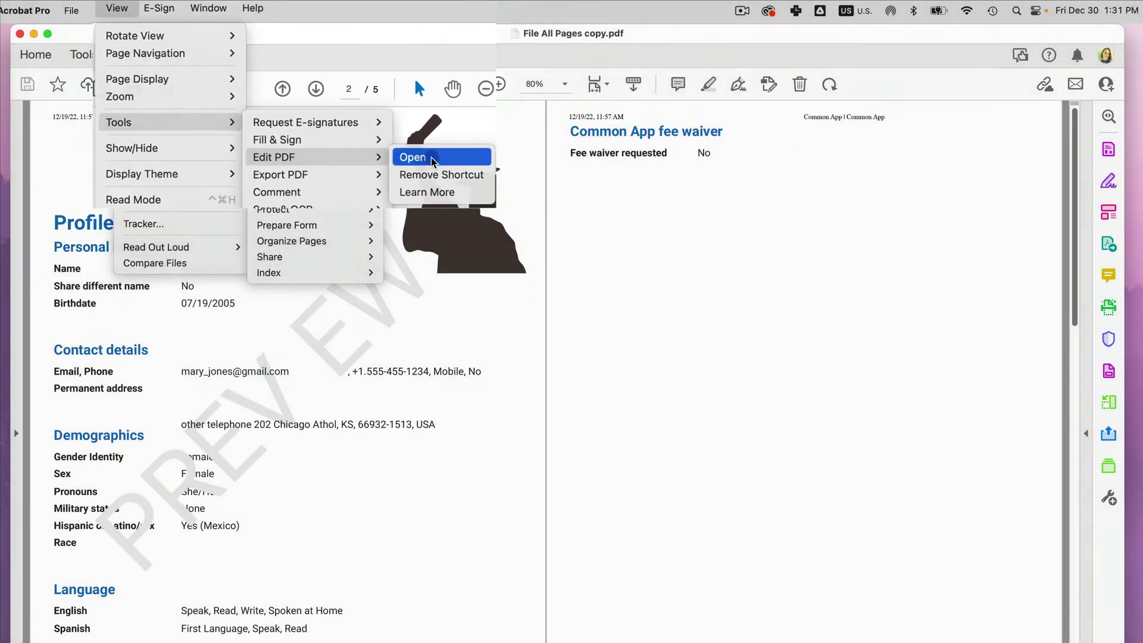
click(445, 202)
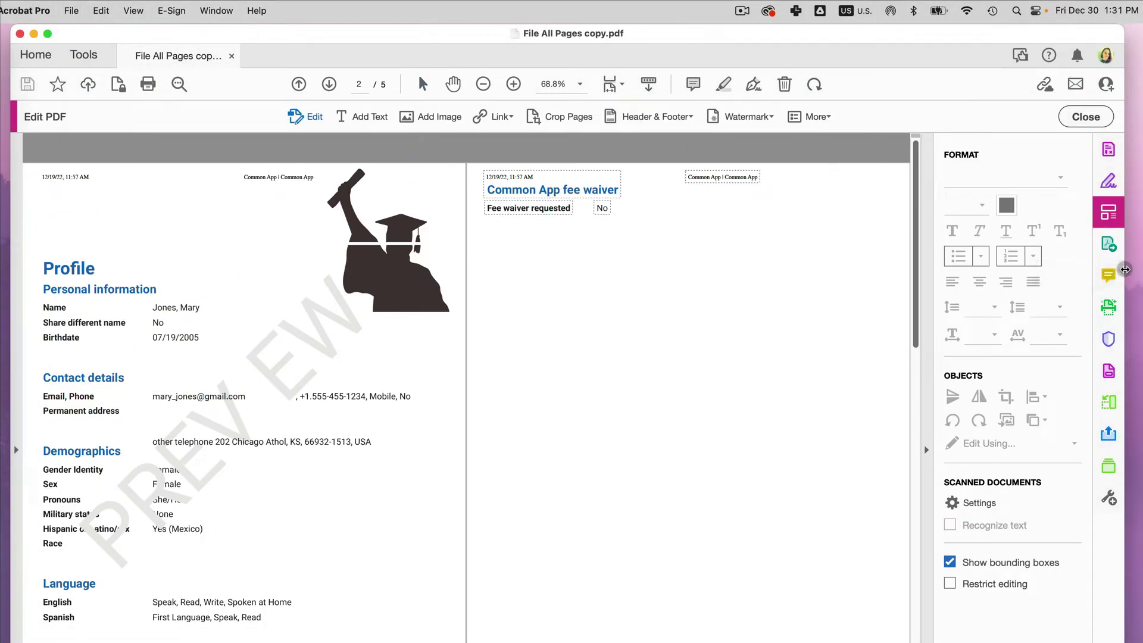
double_click(1135, 269)
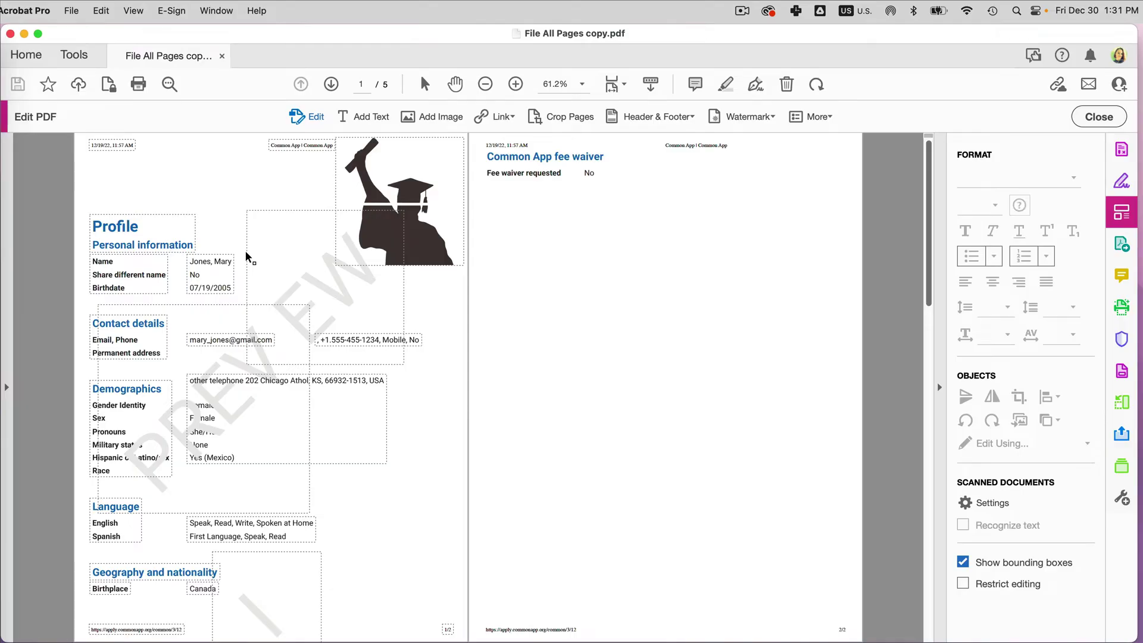
Switch the page display to Single Page View so only the Profile page shows.
click(134, 11)
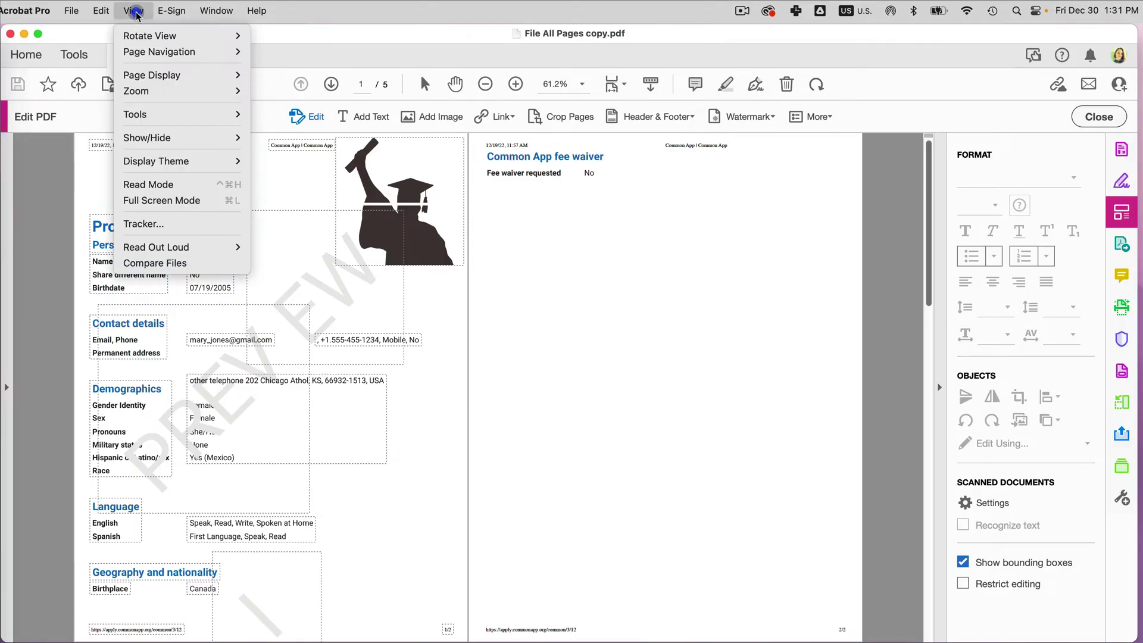
mouse_move(153, 37)
mouse_move(196, 75)
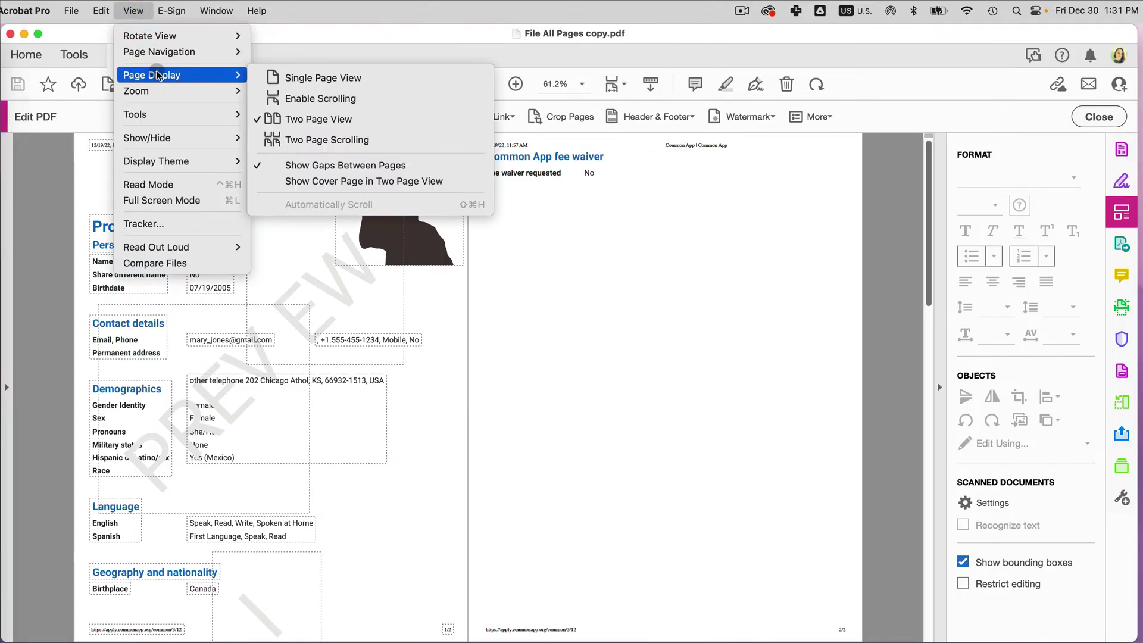
click(324, 84)
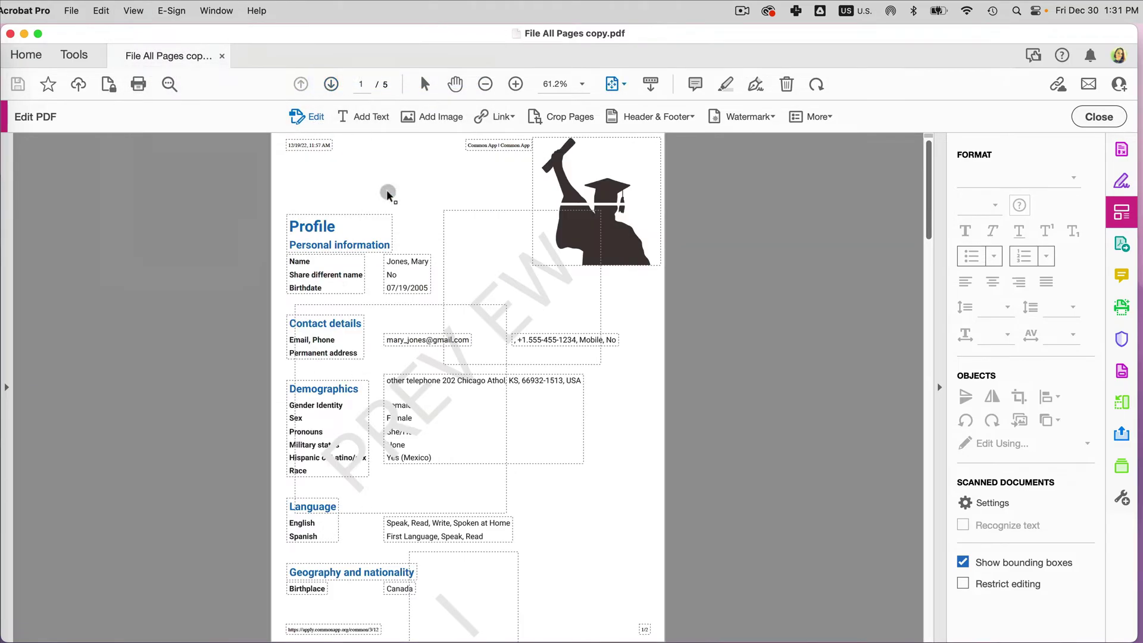
click(12, 391)
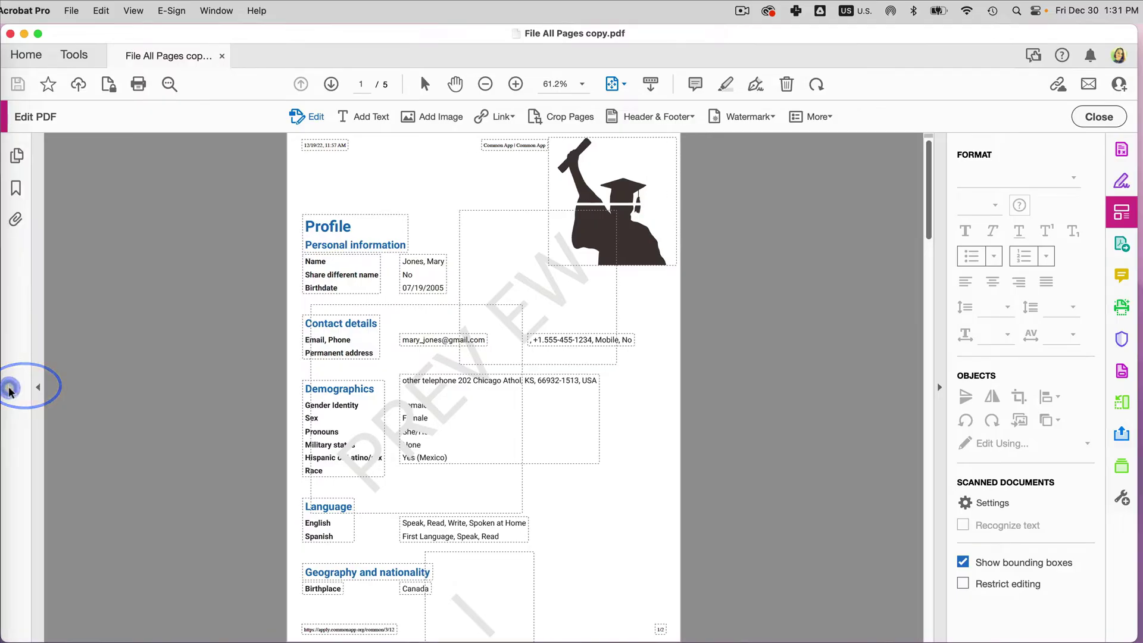
In page thumbnails, move page 3 between pages 1 and 2 and page 5 into third position.
click(17, 158)
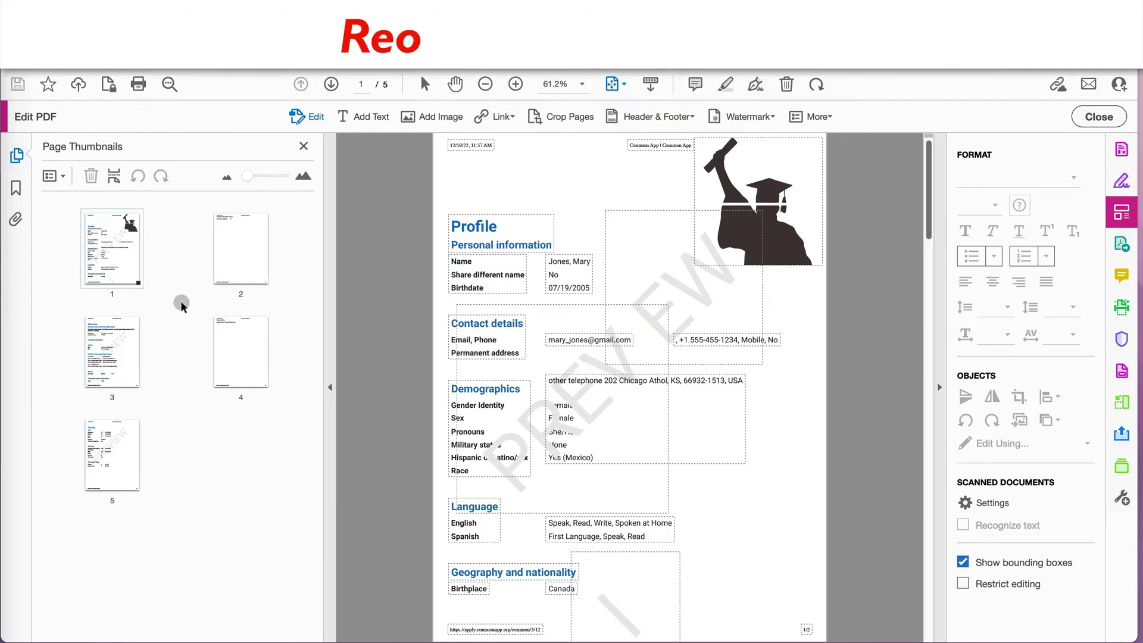
click(122, 356)
drag(121, 355, 172, 269)
drag(111, 437, 76, 355)
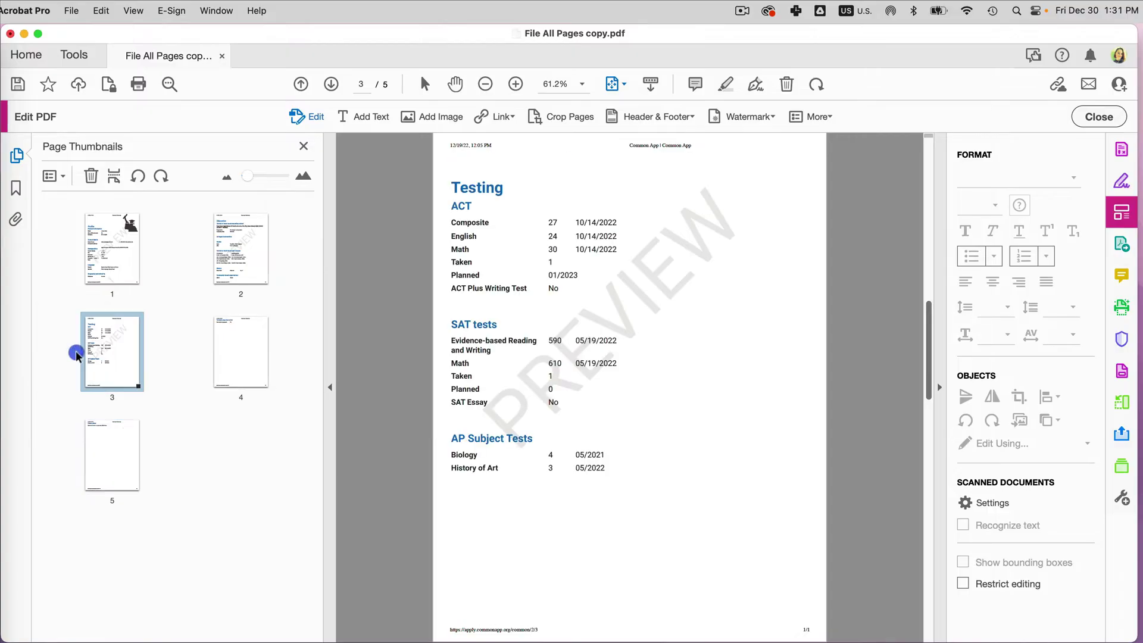
Delete pages 4 and 5, the fee-waiver and future-plans pages, and return to the Profile page.
click(238, 348)
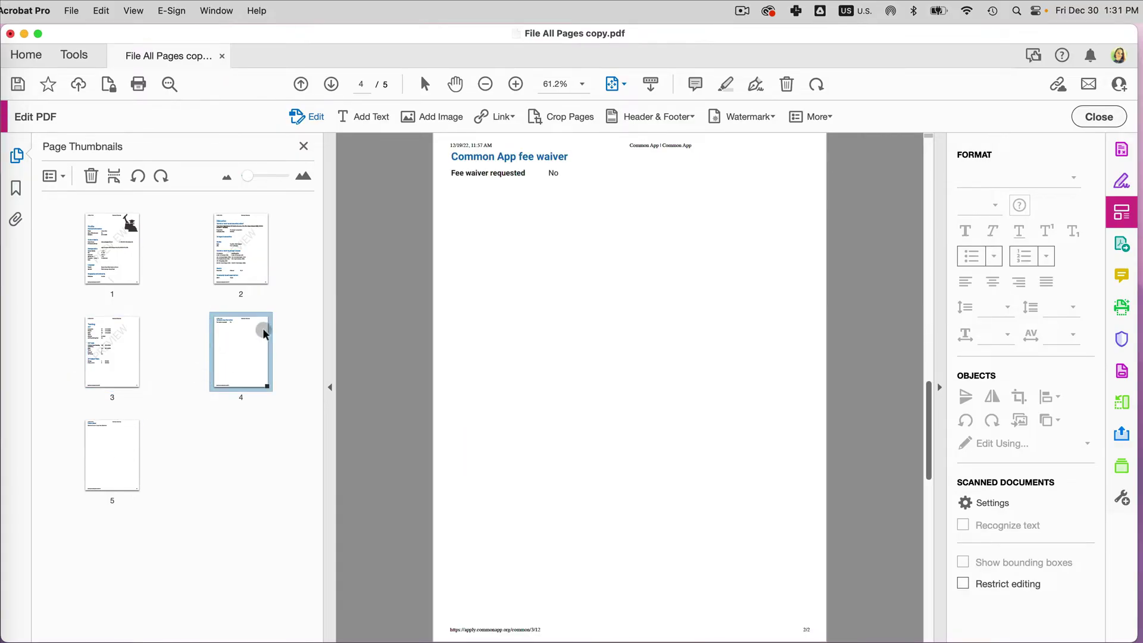
shift+click(137, 437)
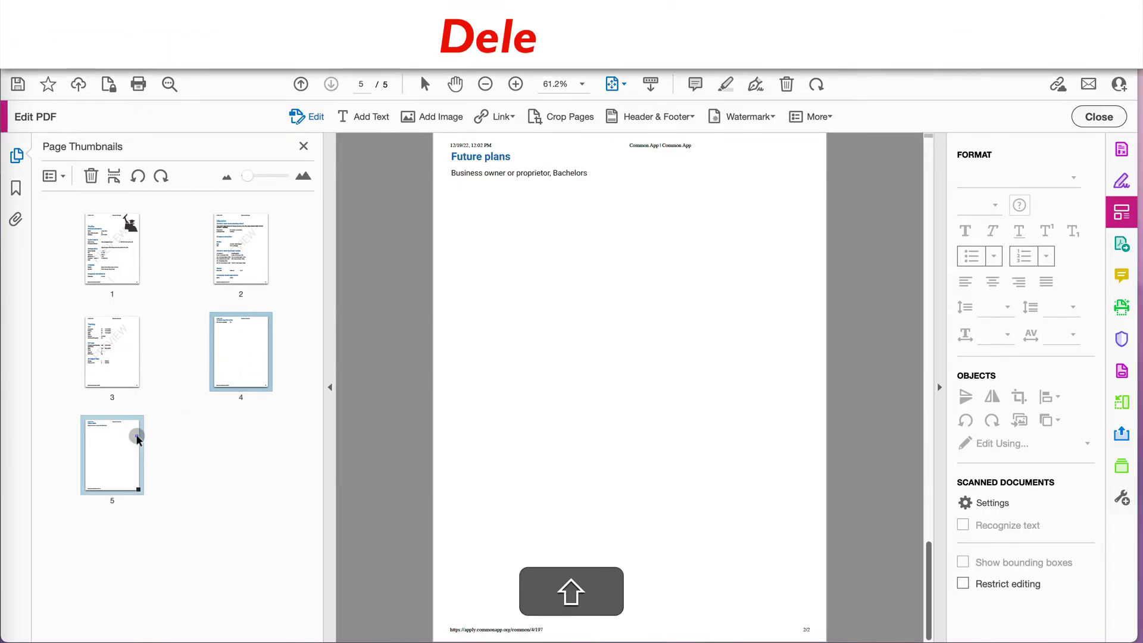
right_click(232, 357)
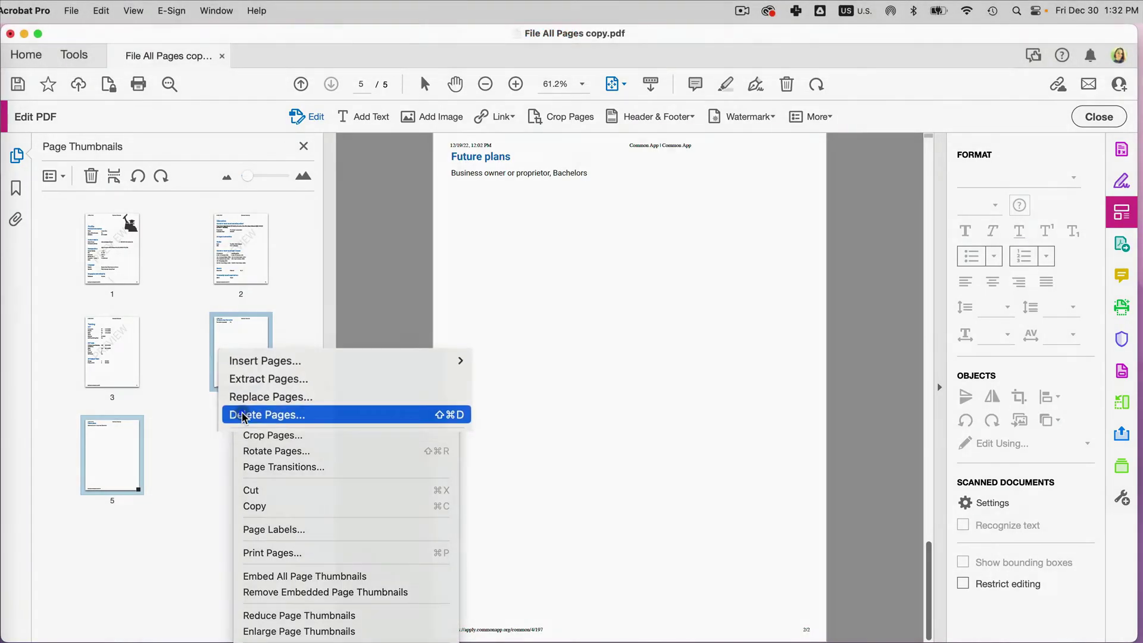
click(256, 409)
key(Return)
click(156, 256)
click(119, 256)
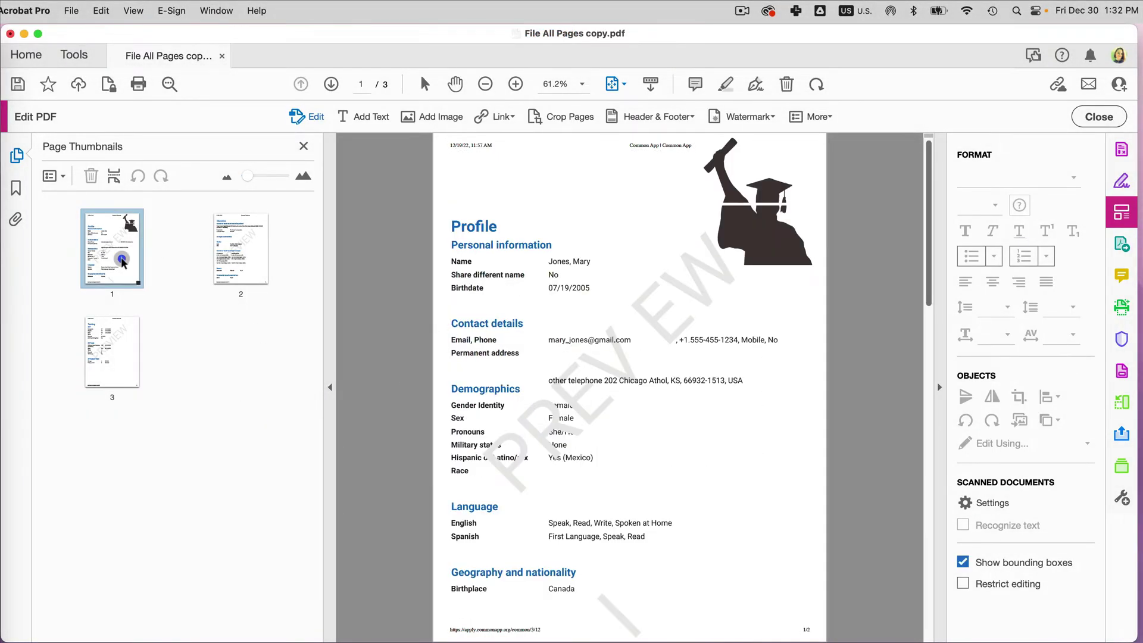
click(330, 387)
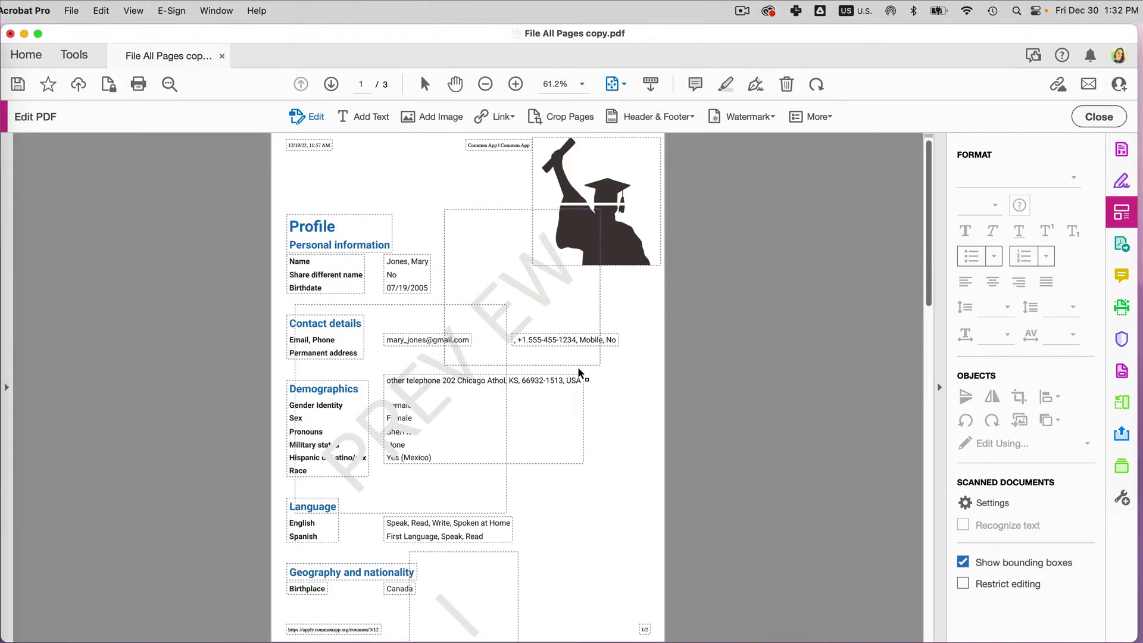
Zoom the Profile page to 100%, then to a custom 120%.
scroll(575, 379, up, 3)
scroll(575, 379, up, 3)
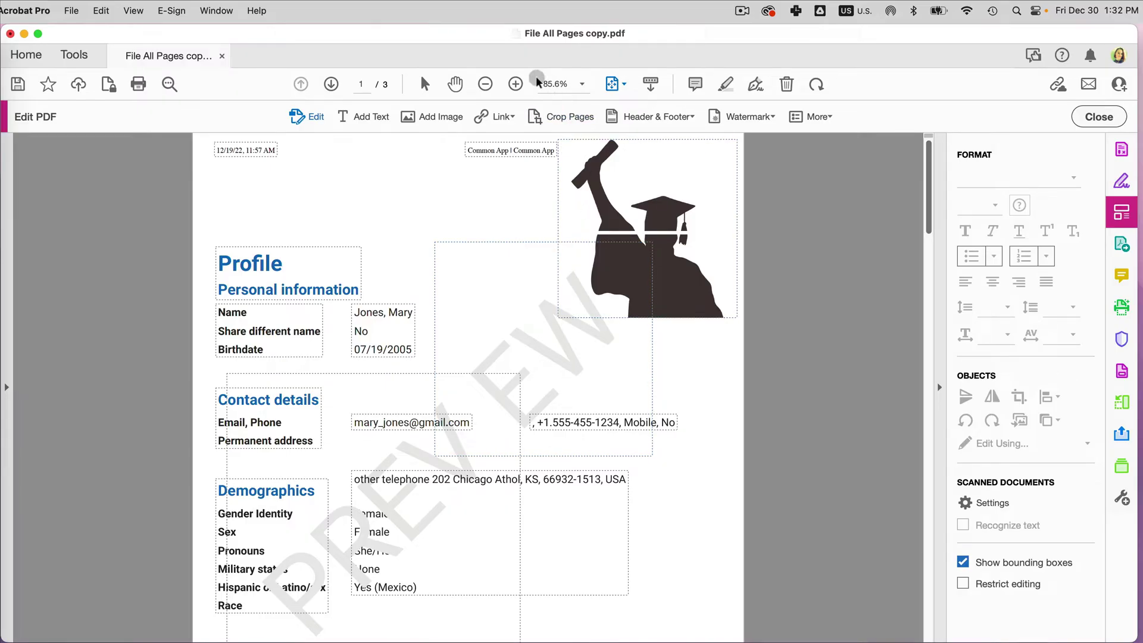
click(516, 85)
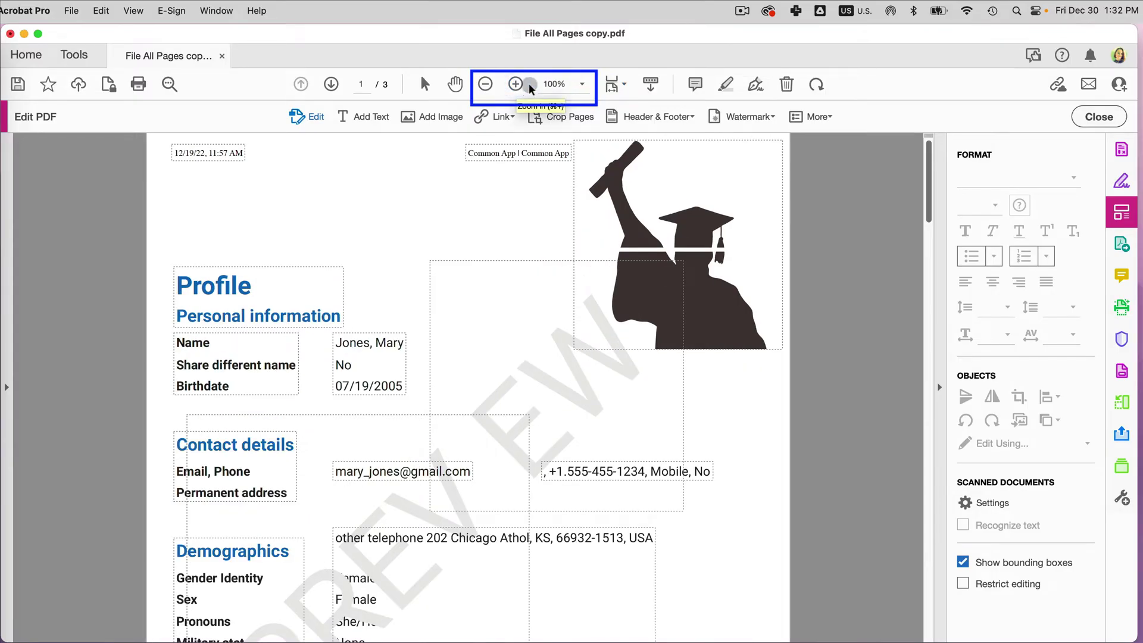
click(582, 84)
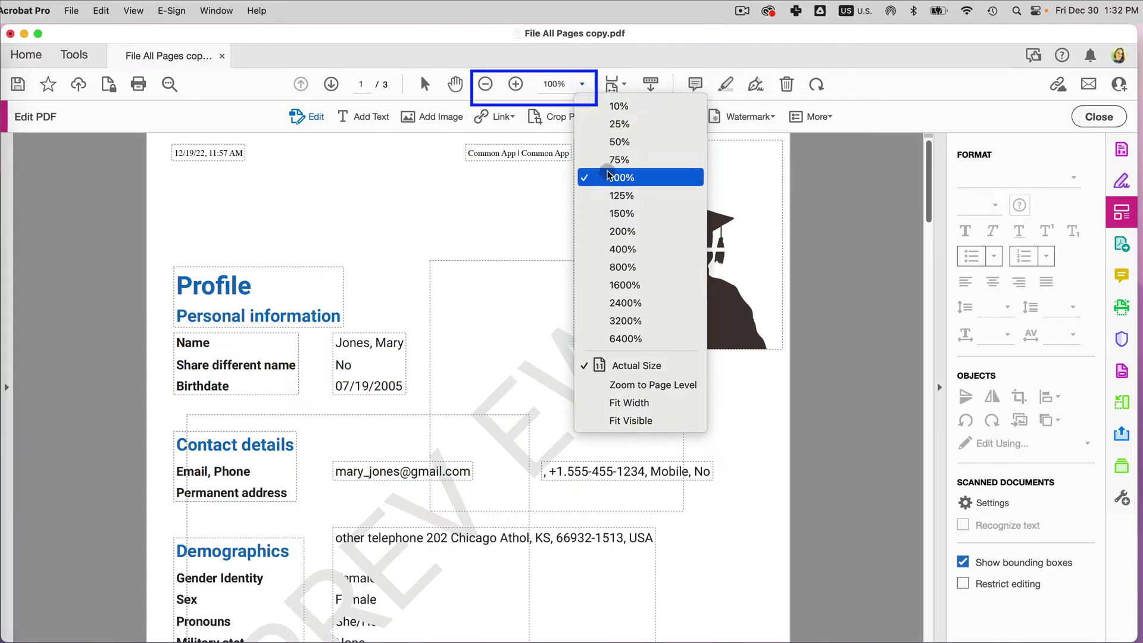
click(558, 80)
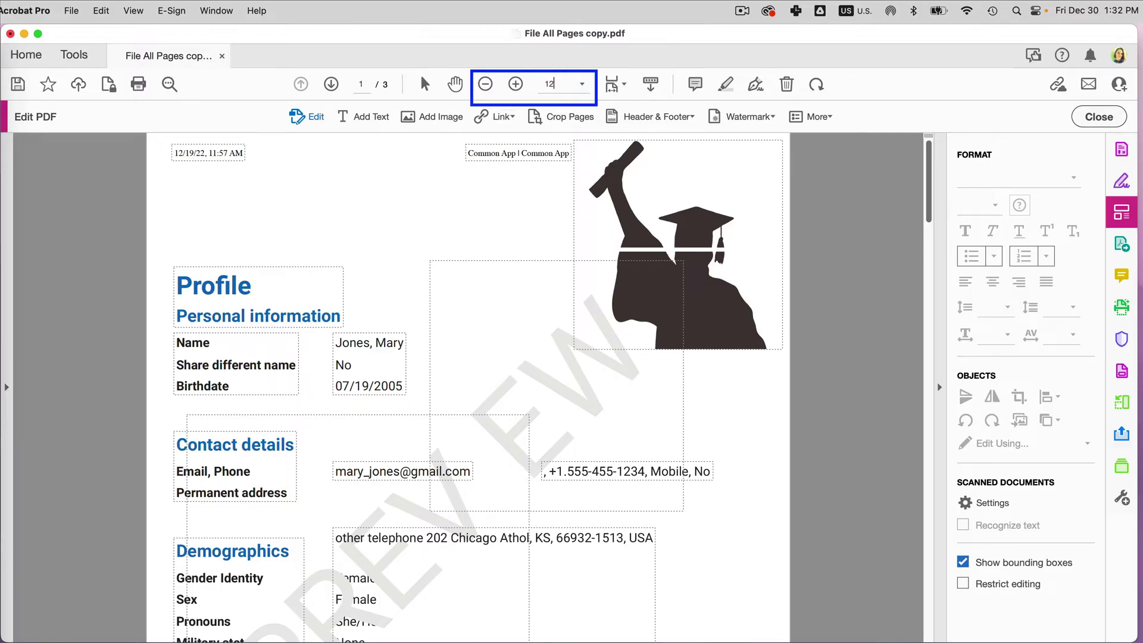
text(120)
key(Return)
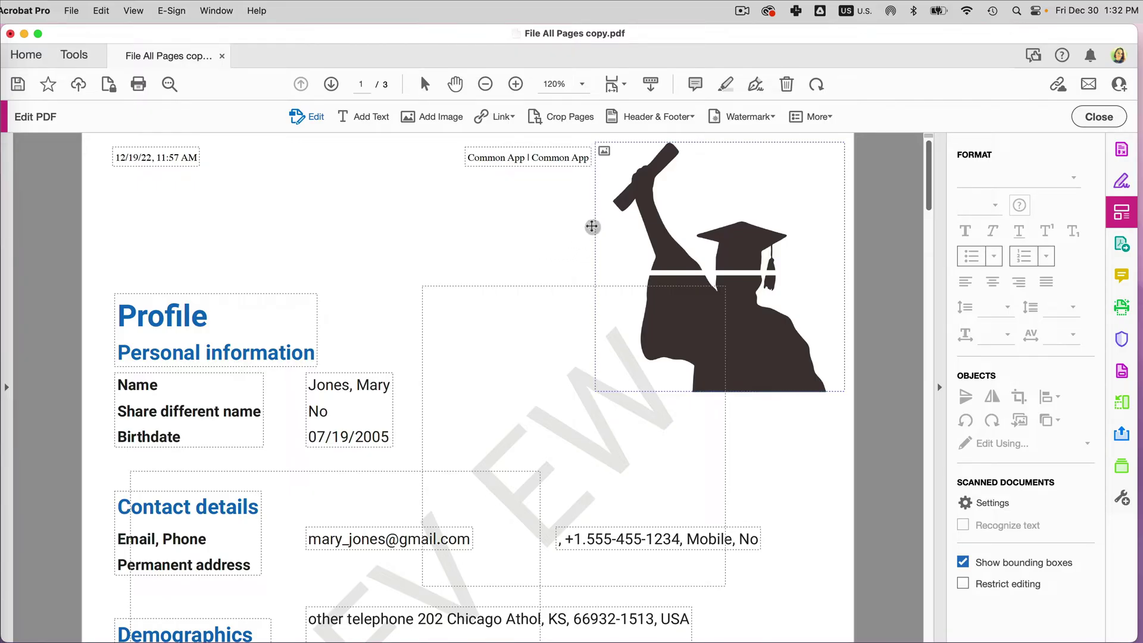
Delete the graduate image and the EW watermark box from the Profile page.
click(592, 228)
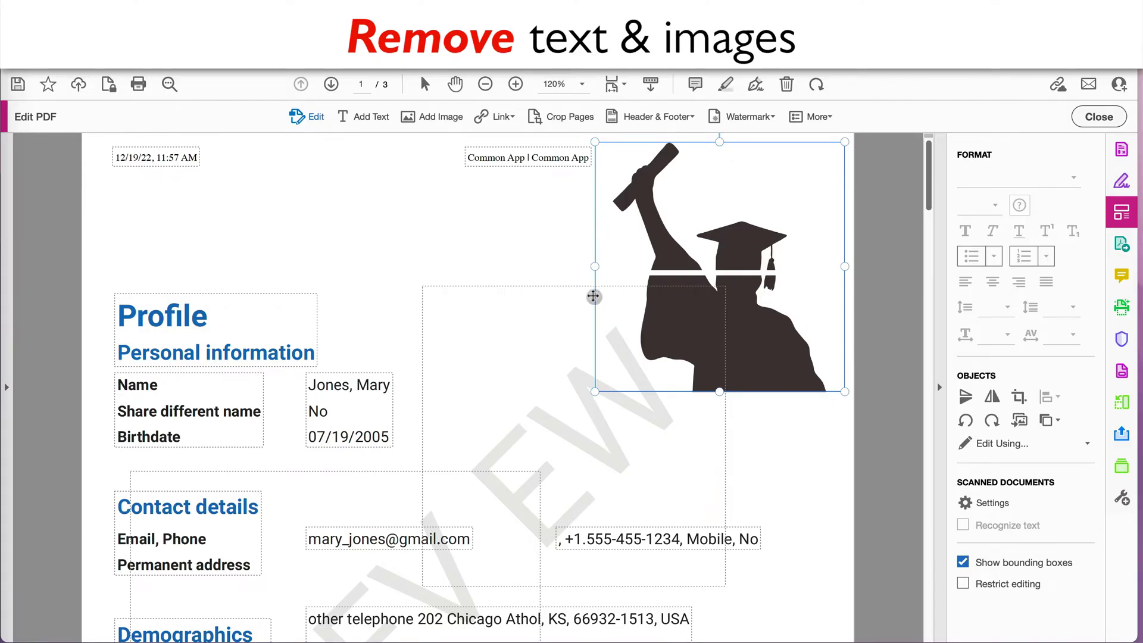
drag(830, 321, 834, 292)
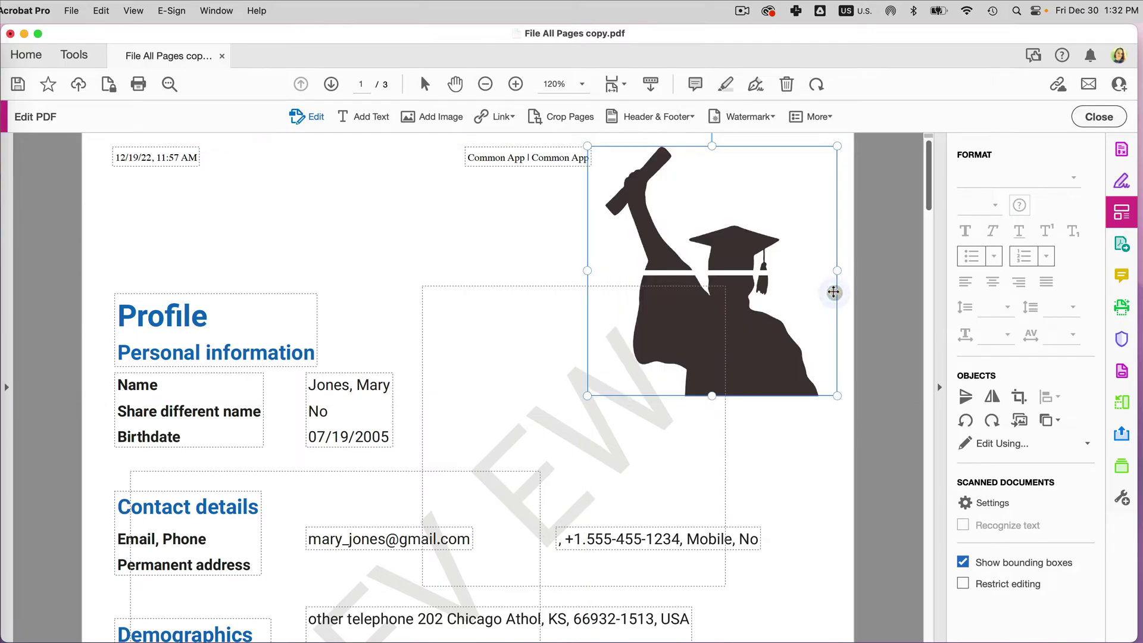
key(Delete)
click(676, 286)
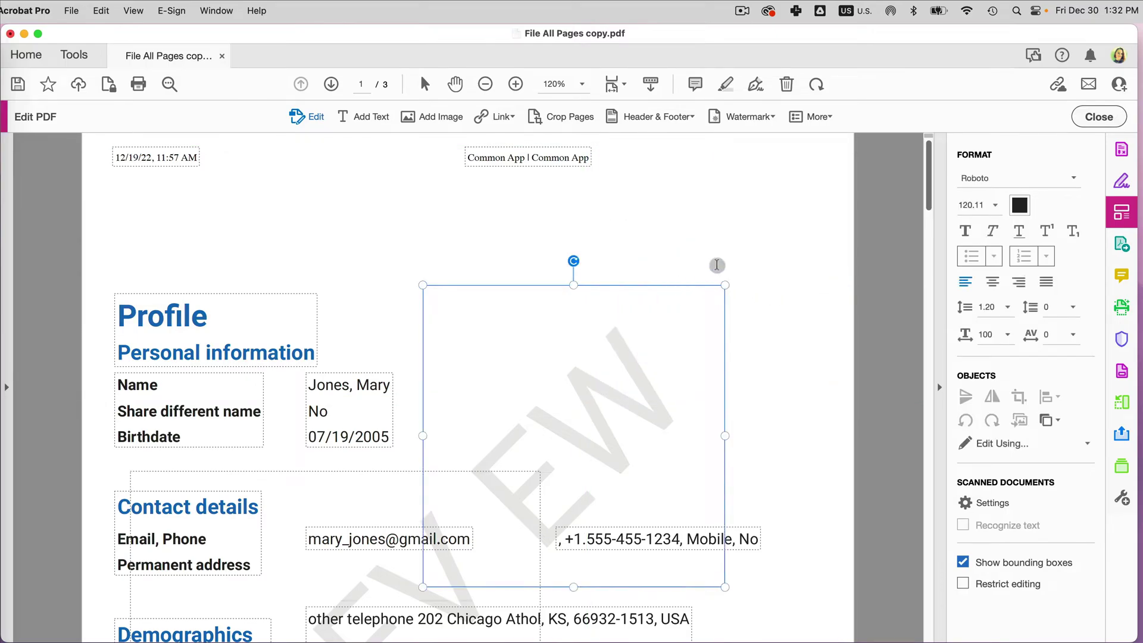
drag(689, 286, 773, 207)
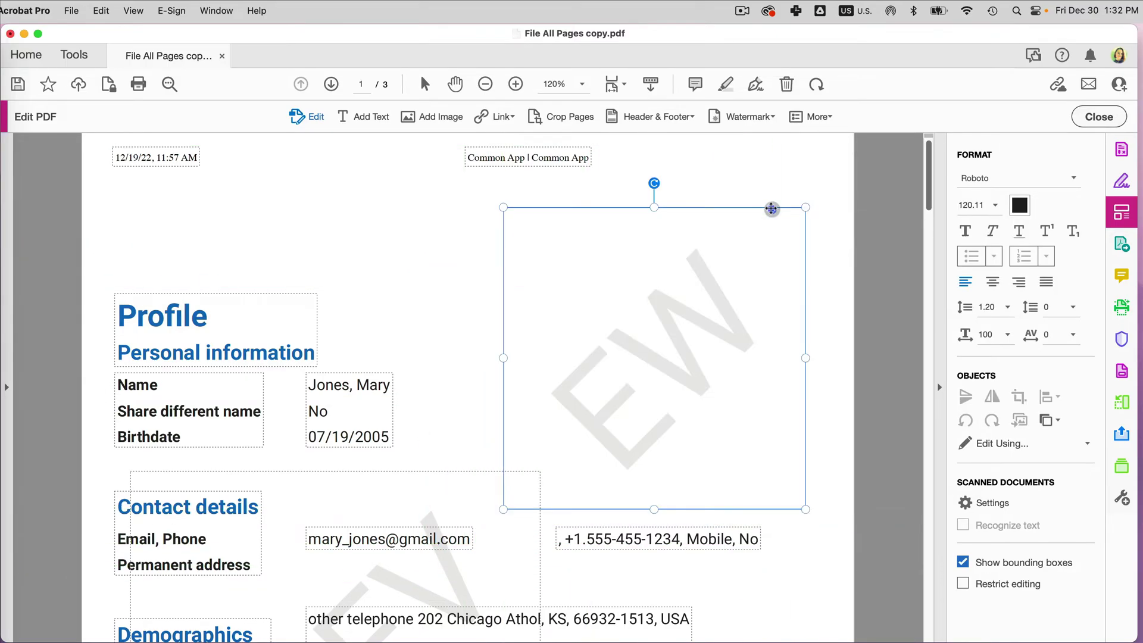
key(Delete)
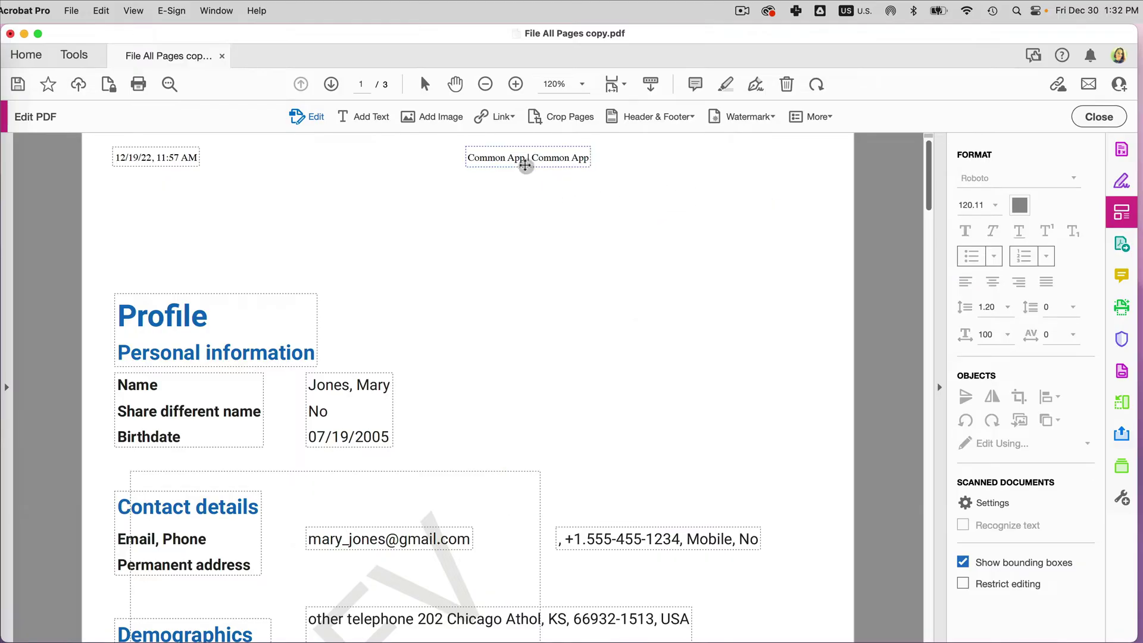
Delete the Common App header text and the old date in the page header.
click(525, 166)
key(Delete)
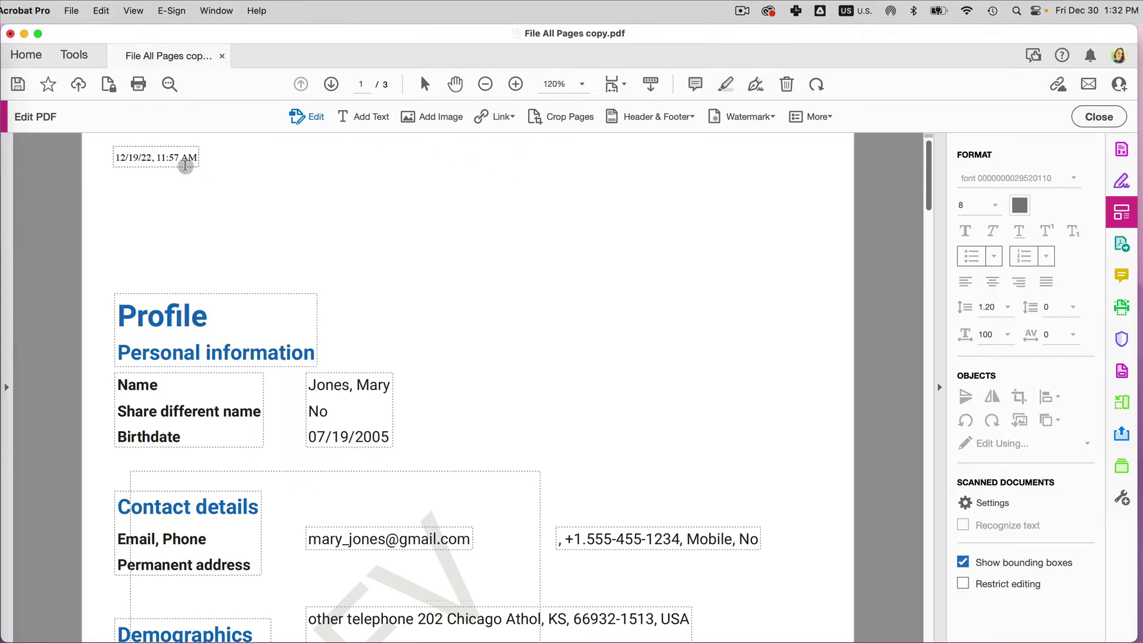
click(185, 164)
key(Delete)
Zoom out and delete the diagonal watermark text.
scroll(441, 273, down, 15)
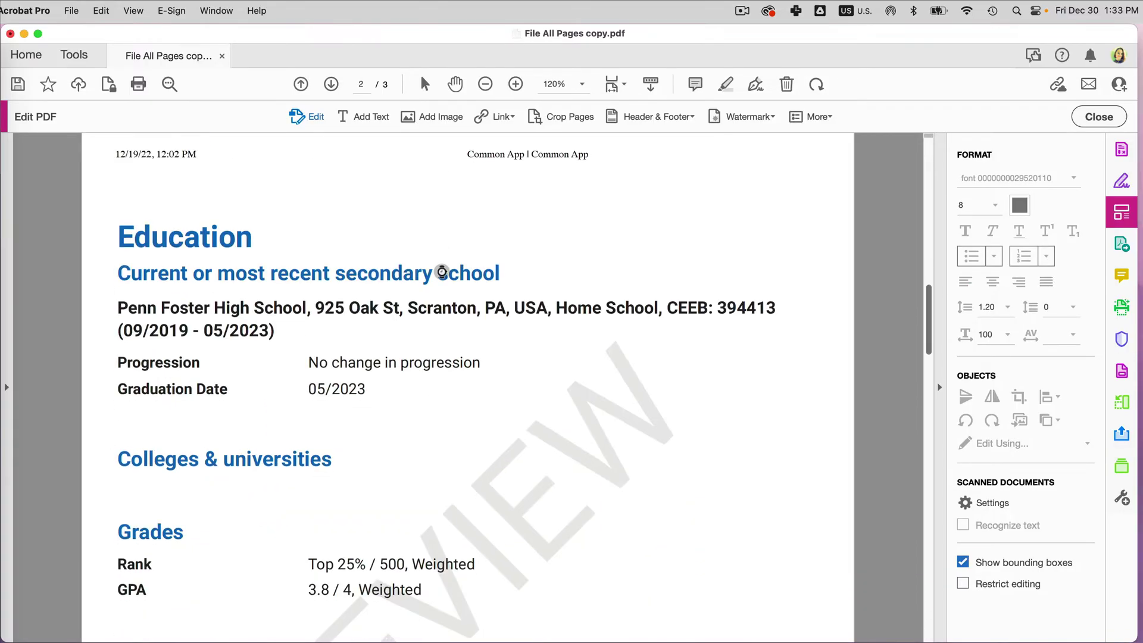
key(super+minus)
key(super+minus)
drag(677, 299, 685, 299)
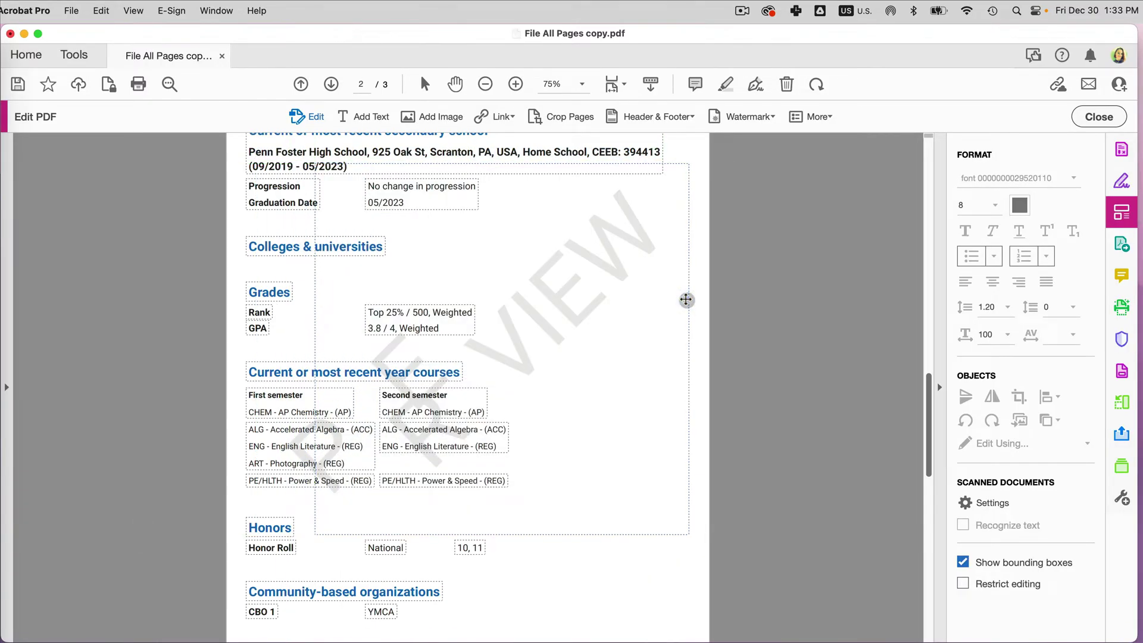
click(685, 299)
key(Delete)
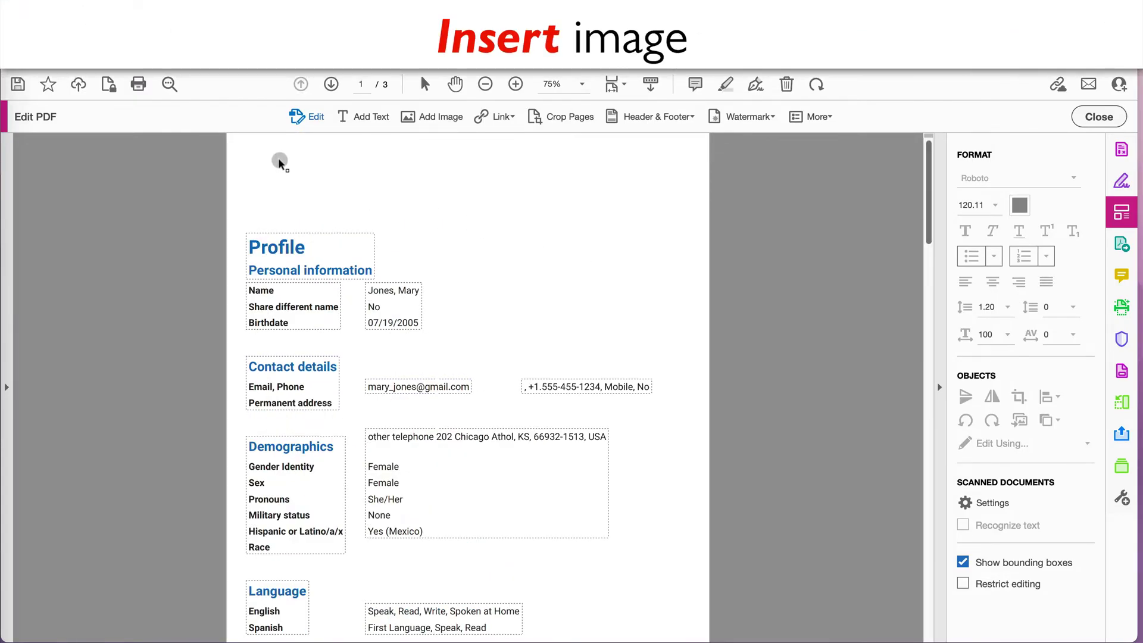
Insert Common App Logo.png, shrink it, and position it top-left above Profile.
click(432, 122)
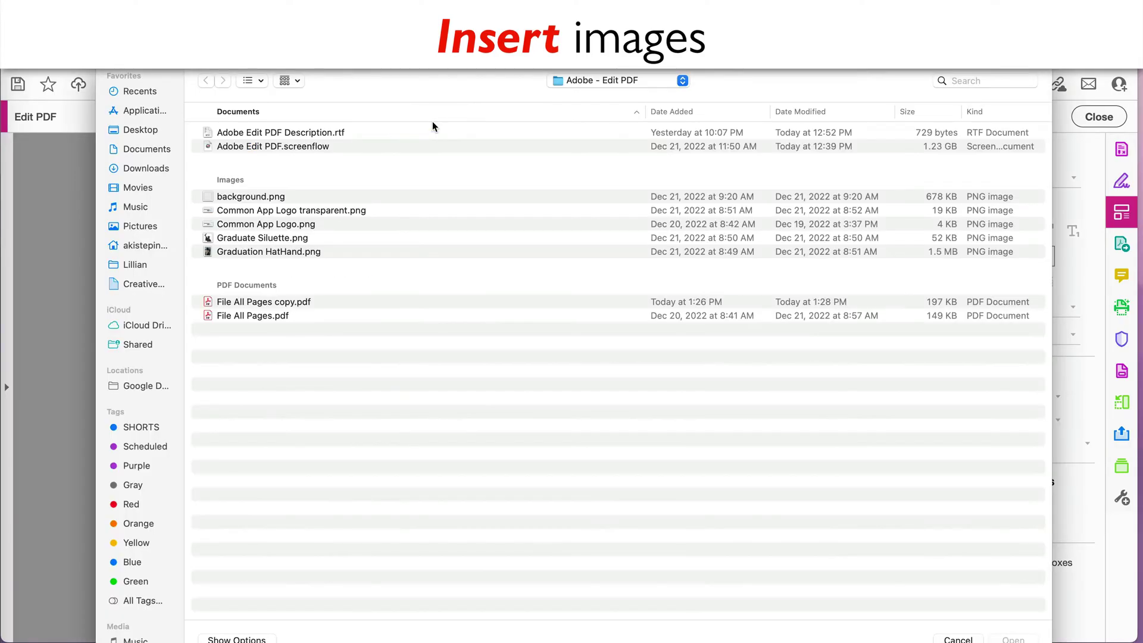
double_click(262, 224)
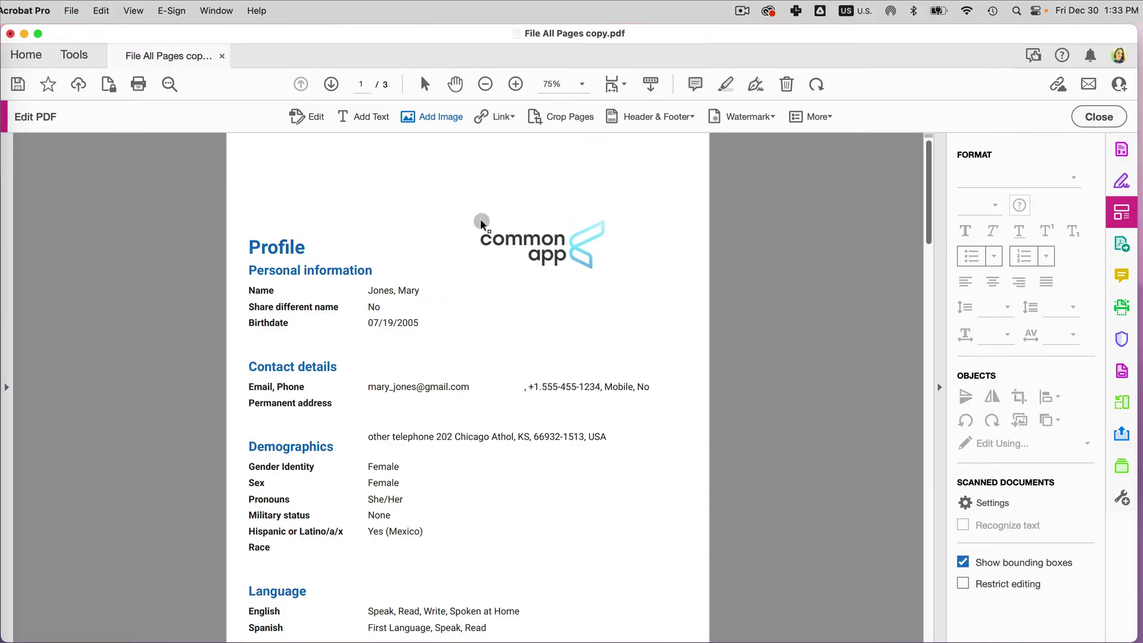
click(268, 147)
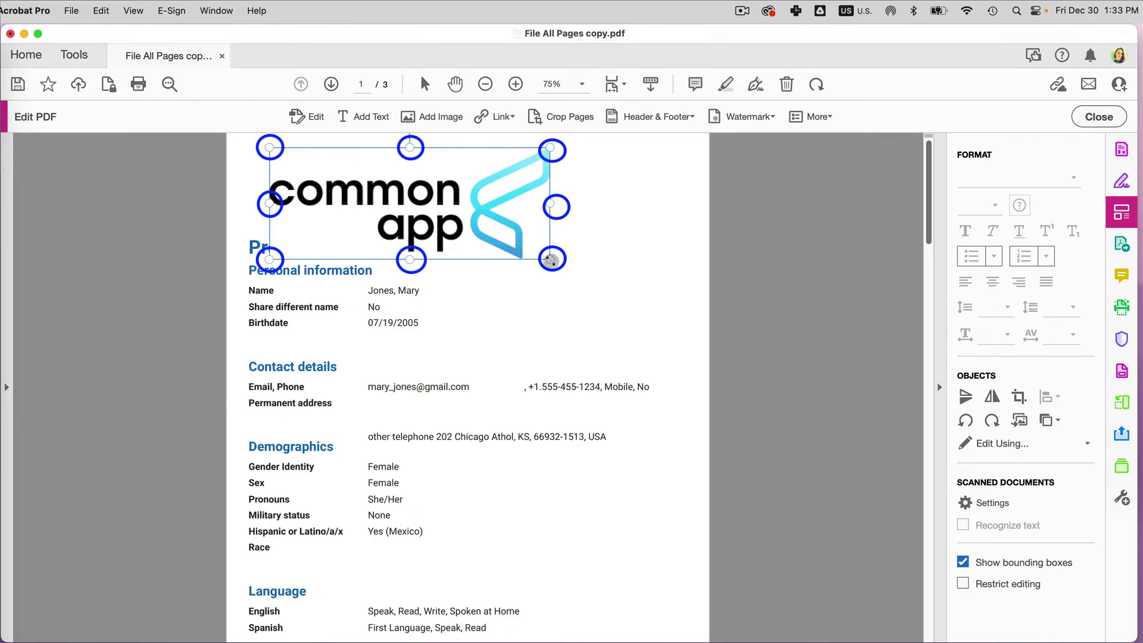
drag(550, 260, 471, 217)
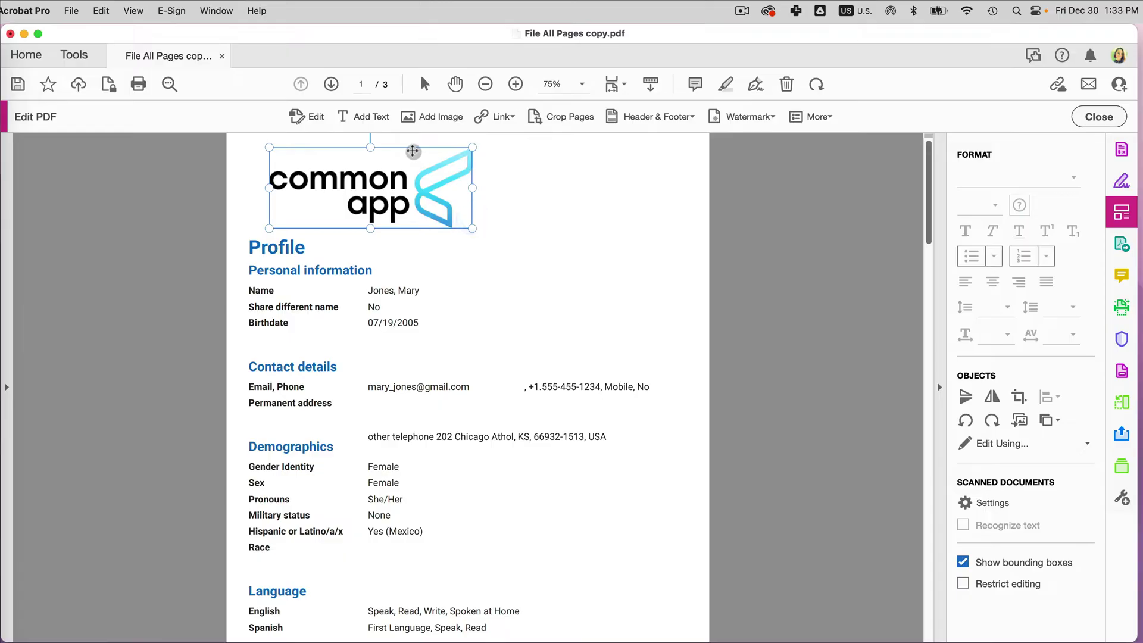
drag(413, 151, 394, 145)
click(310, 118)
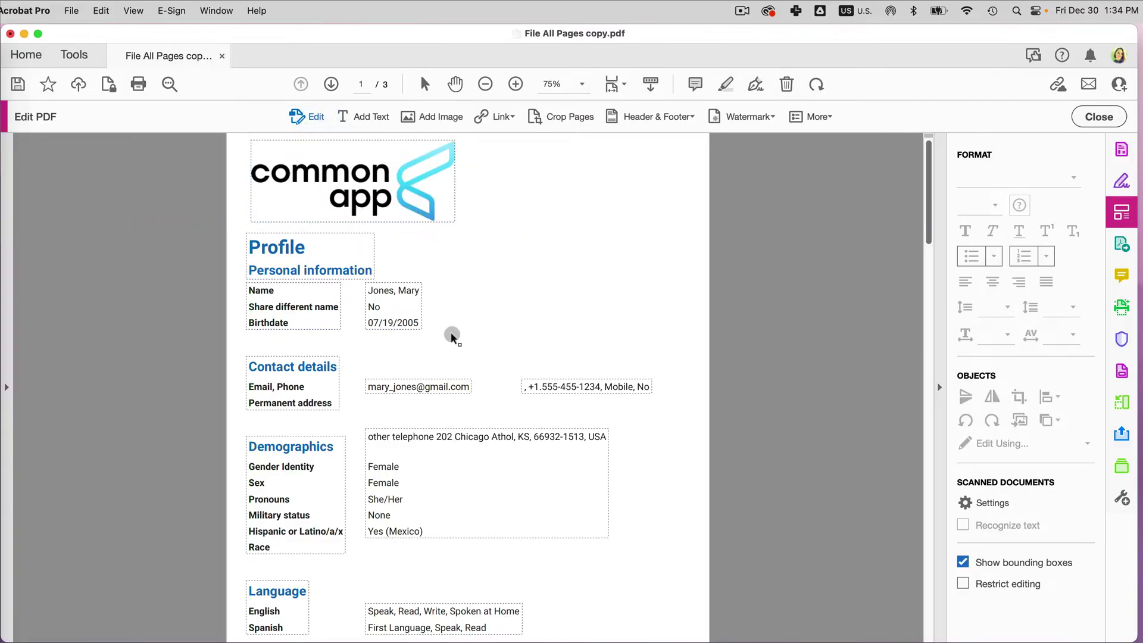
Select the Profile heading, label and value boxes together and nudge them up under the logo.
click(252, 233)
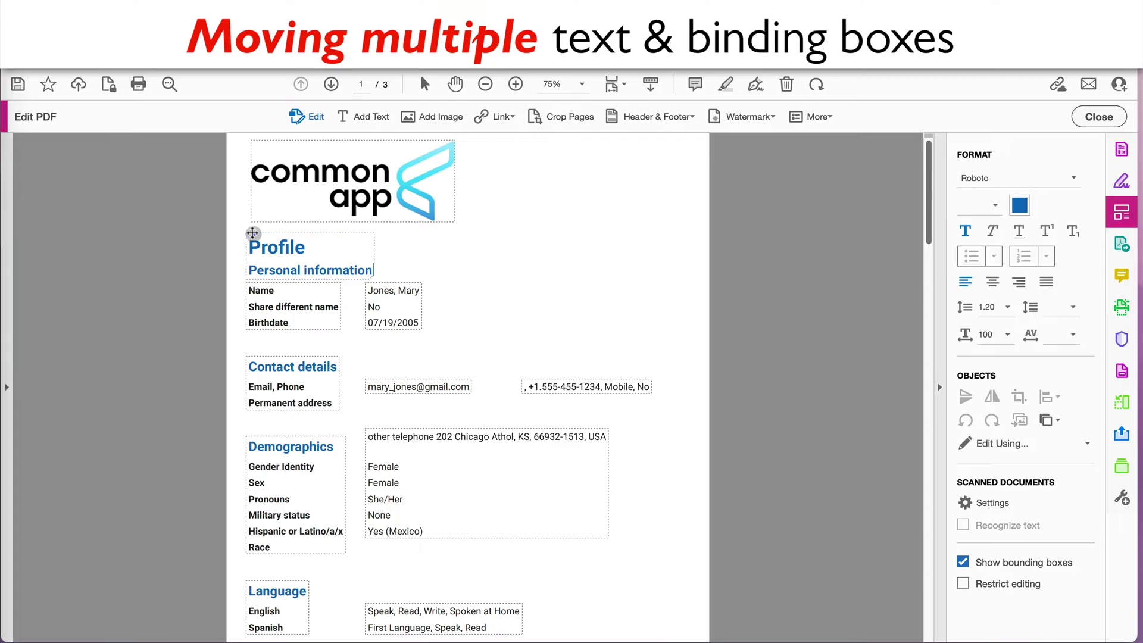
click(252, 233)
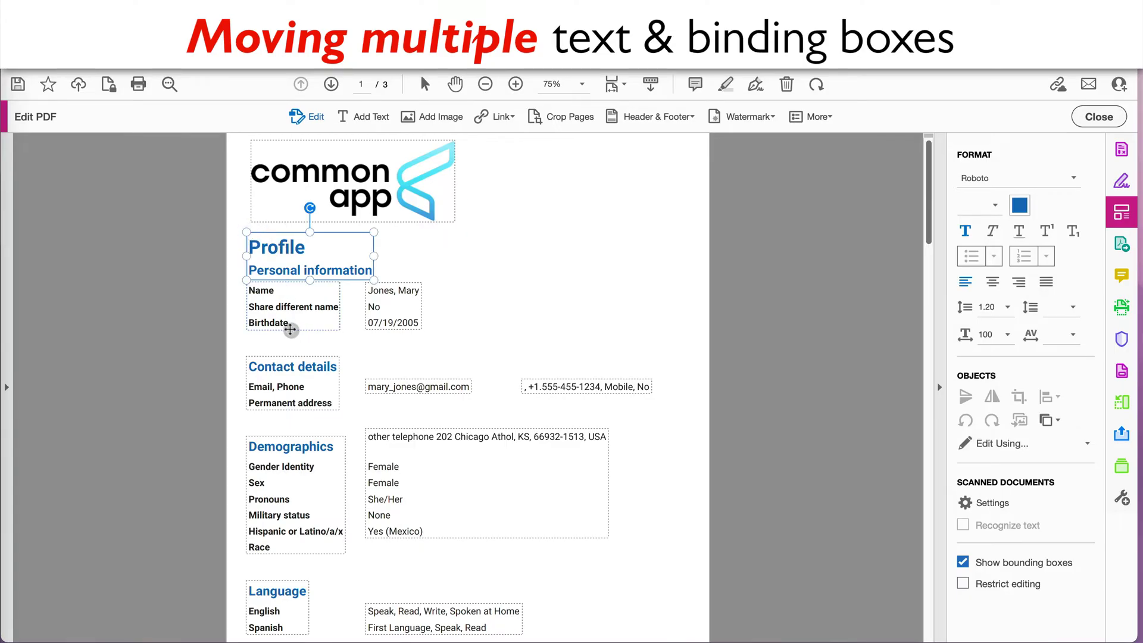
shift+click(293, 330)
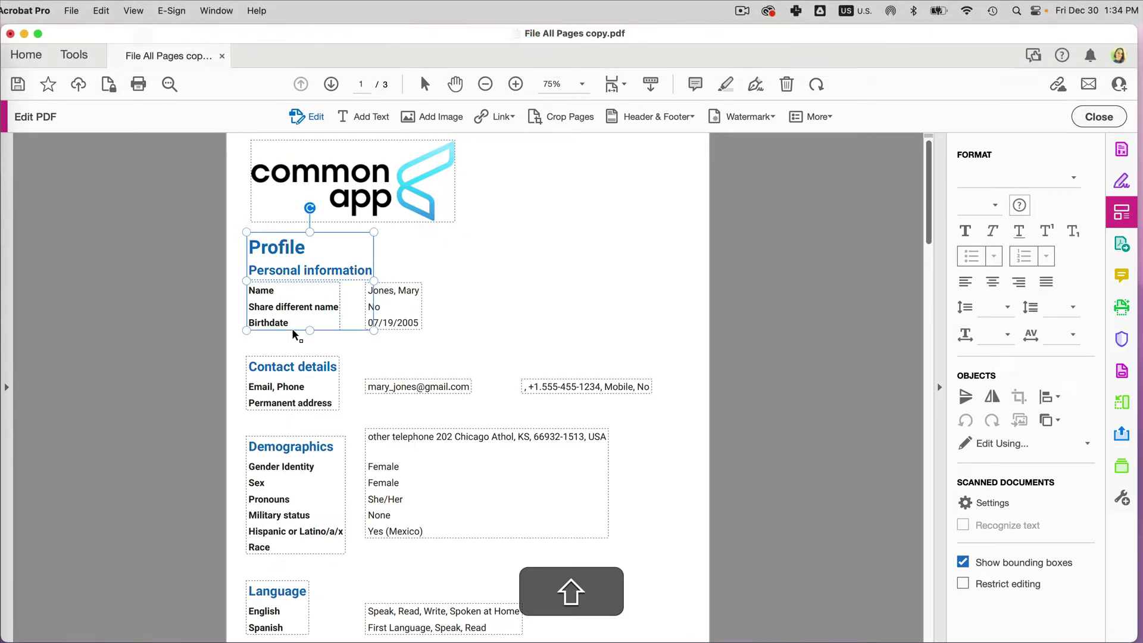
shift+click(414, 326)
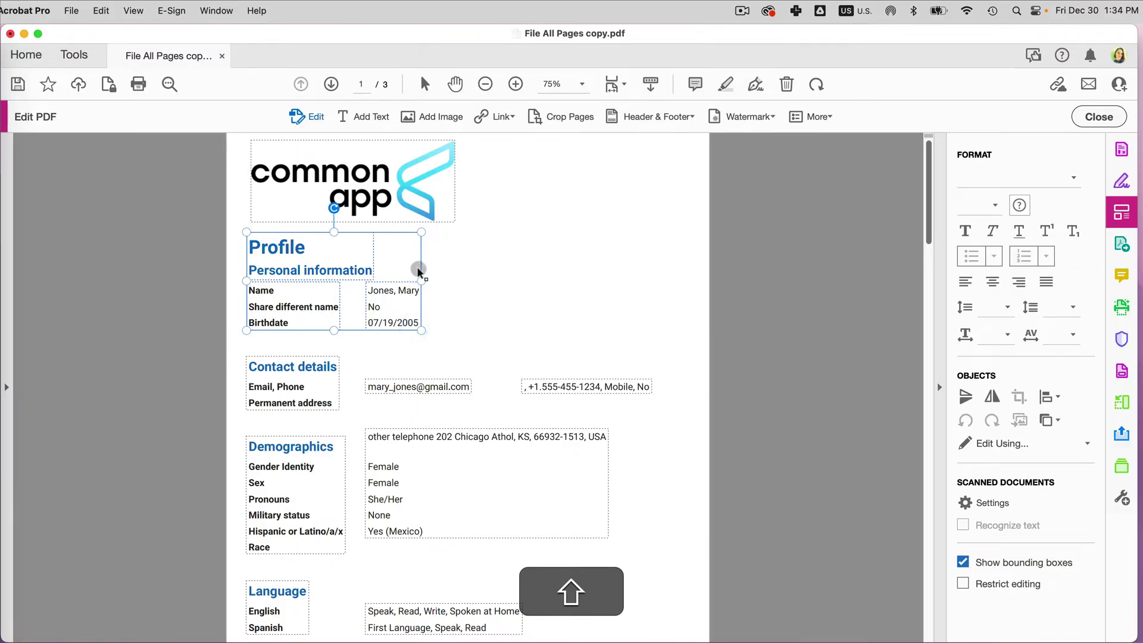
mouse_move(418, 268)
mouse_down()
mouse_move(434, 265)
mouse_move(422, 260)
mouse_up()
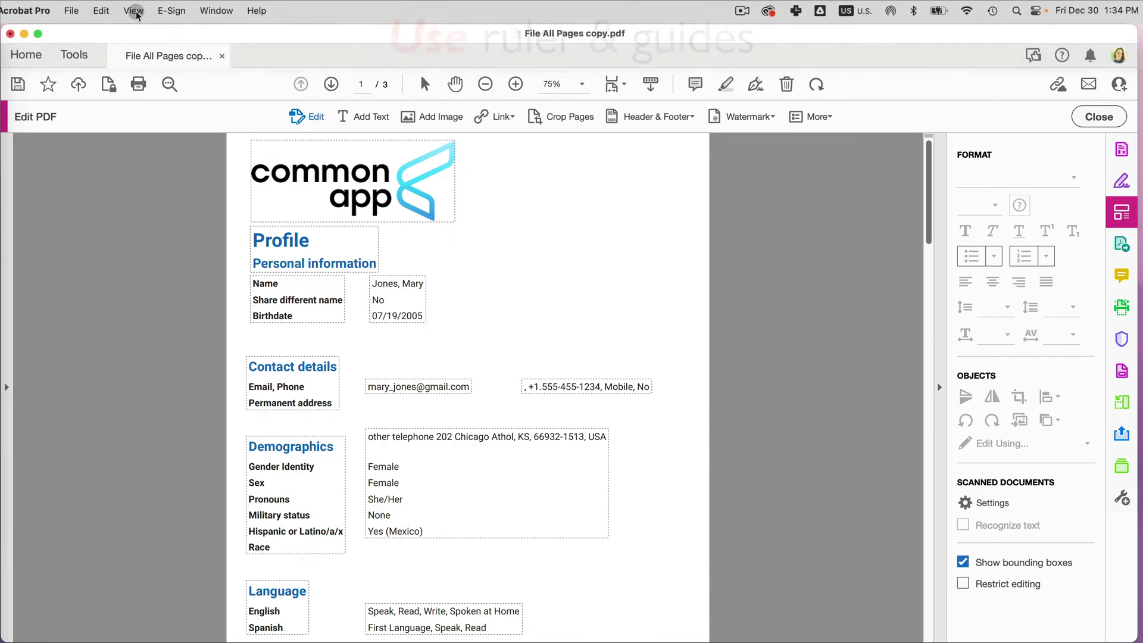
Turn on rulers from View > Show/Hide > Rulers & Grids.
click(135, 12)
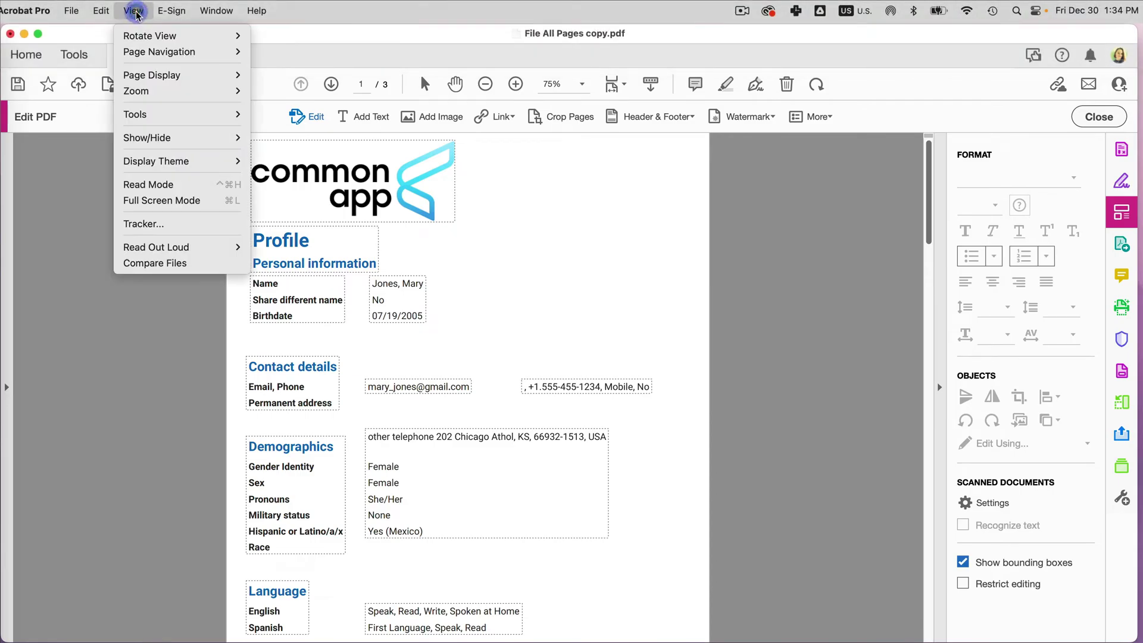
mouse_move(152, 136)
mouse_move(354, 249)
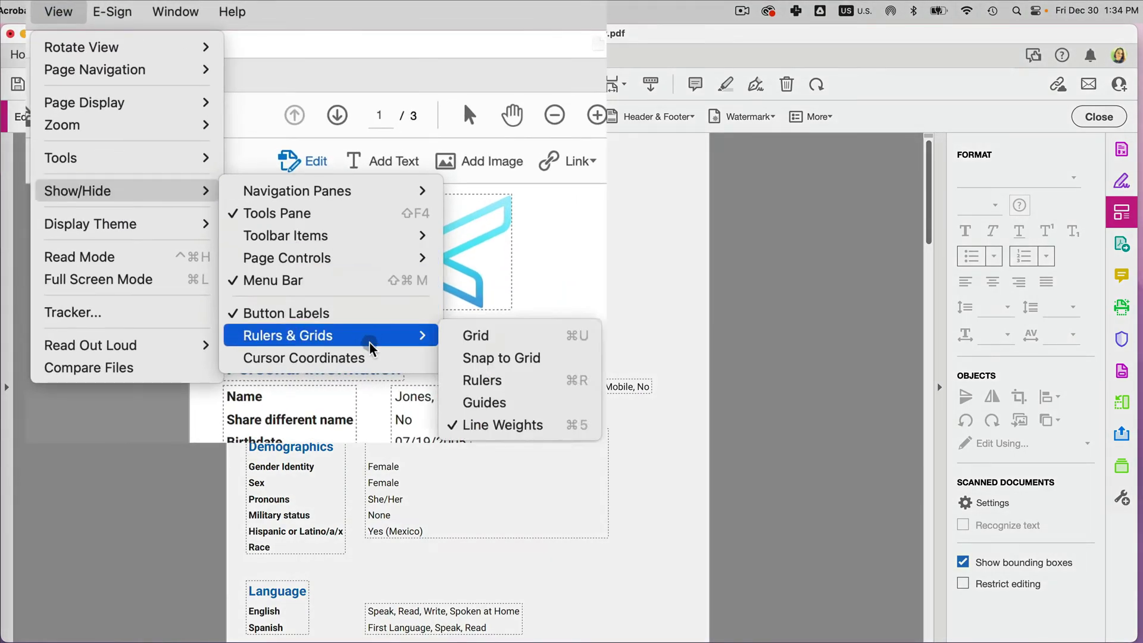
click(494, 379)
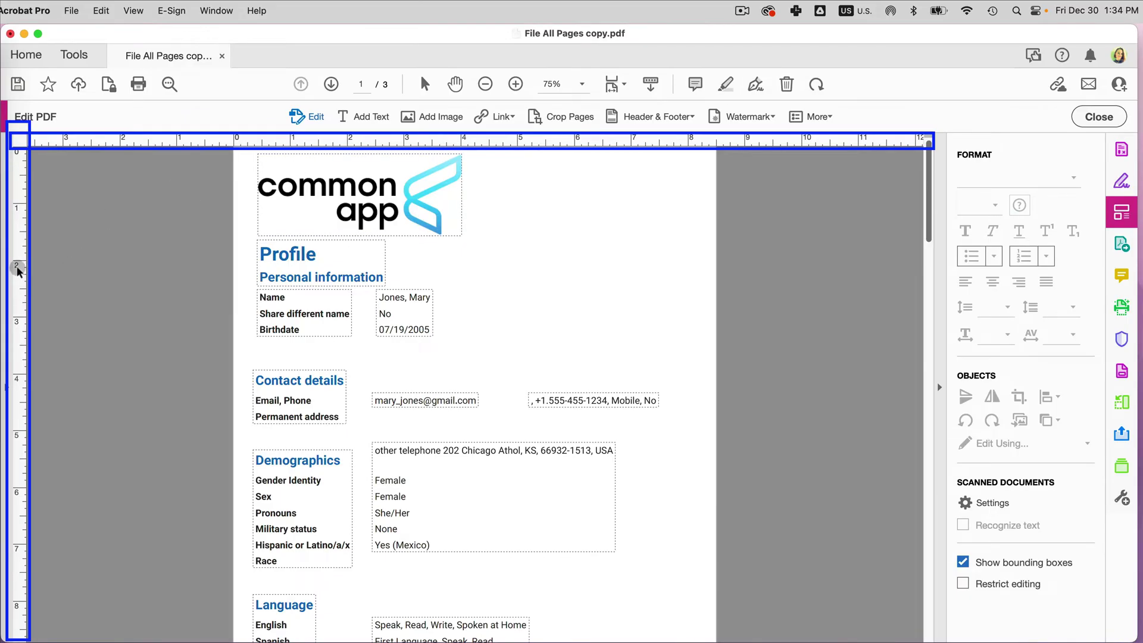
Add a vertical guide at the text's left edge and a horizontal guide below the logo.
drag(17, 271, 132, 272)
drag(218, 268, 251, 267)
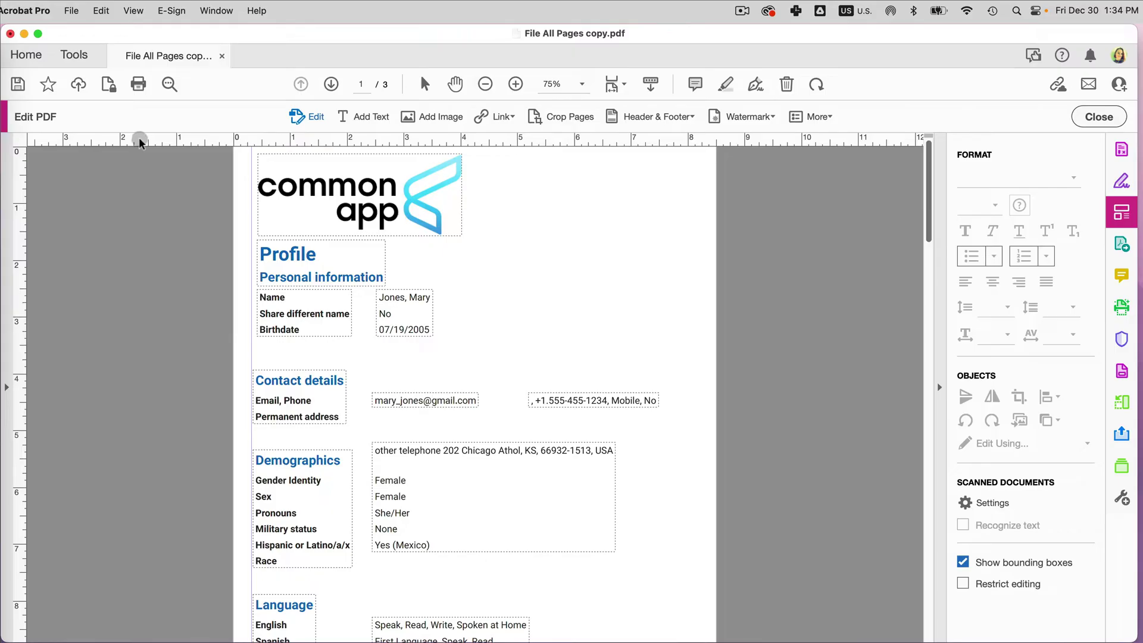
drag(139, 141, 136, 244)
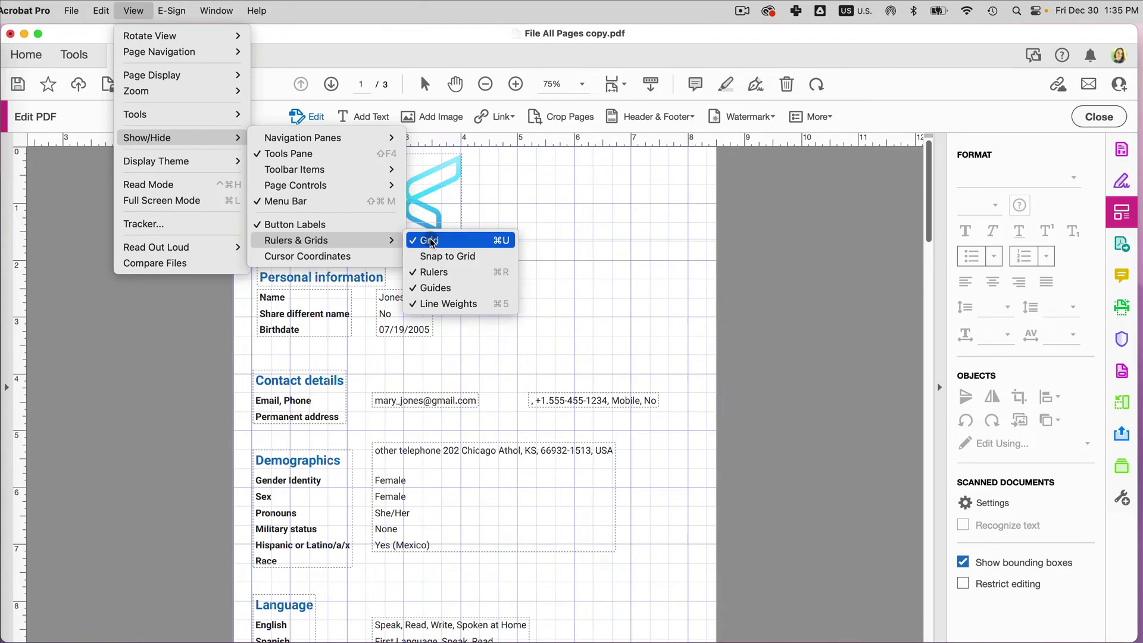
Hide the grid and move the values box left toward the labels.
click(430, 241)
click(421, 290)
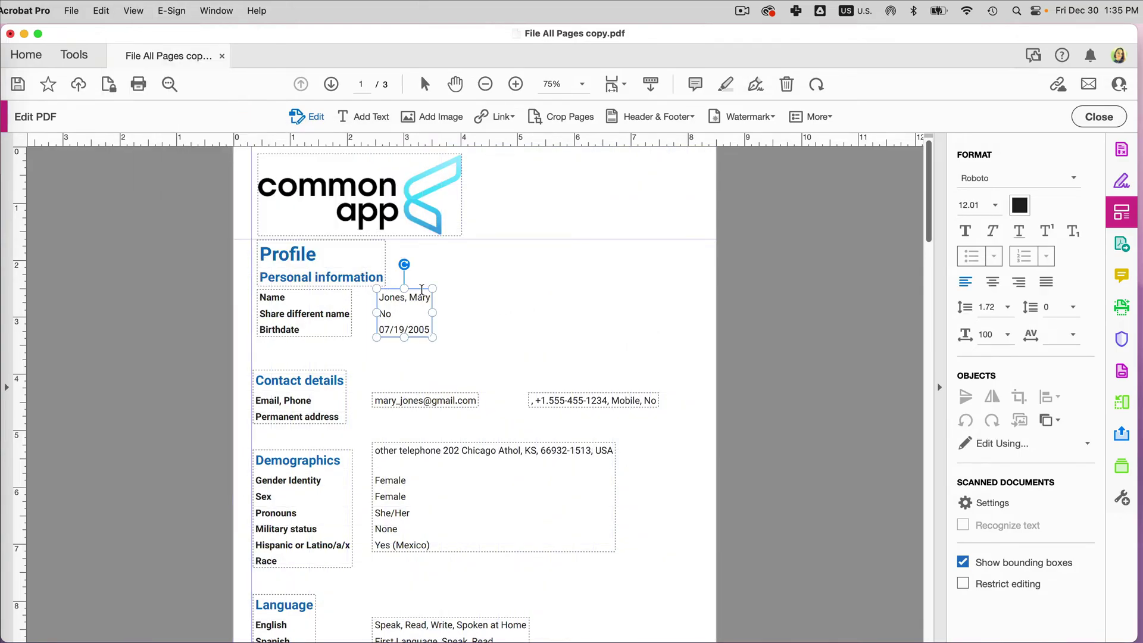
drag(421, 288, 405, 288)
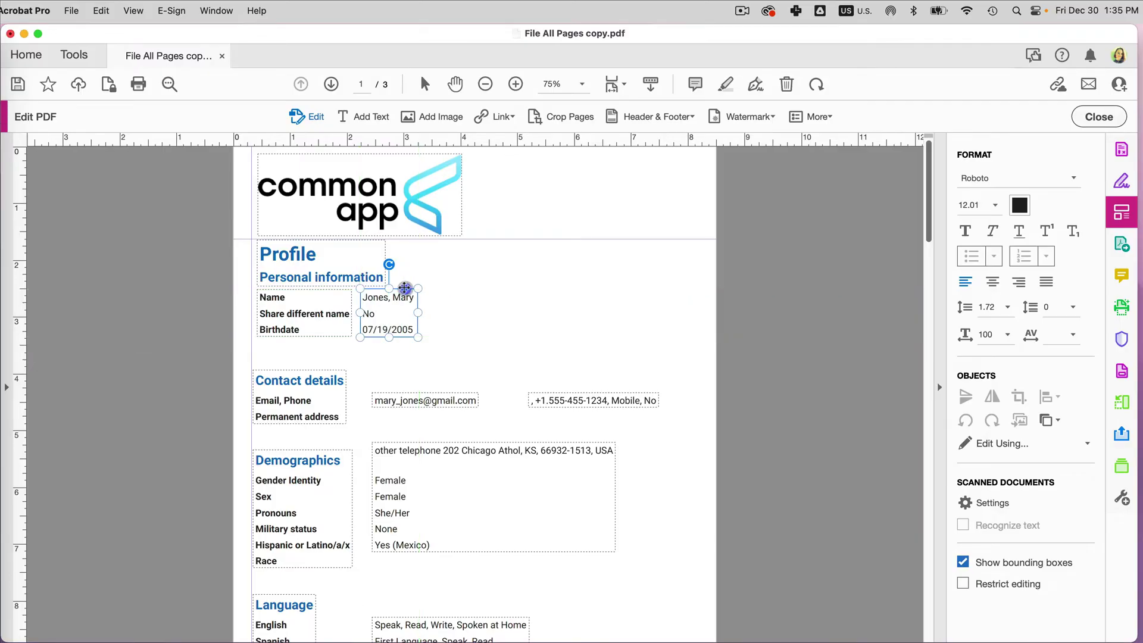
Delete the Share different name label and its No value, keeping Birthdate on its own line.
click(325, 313)
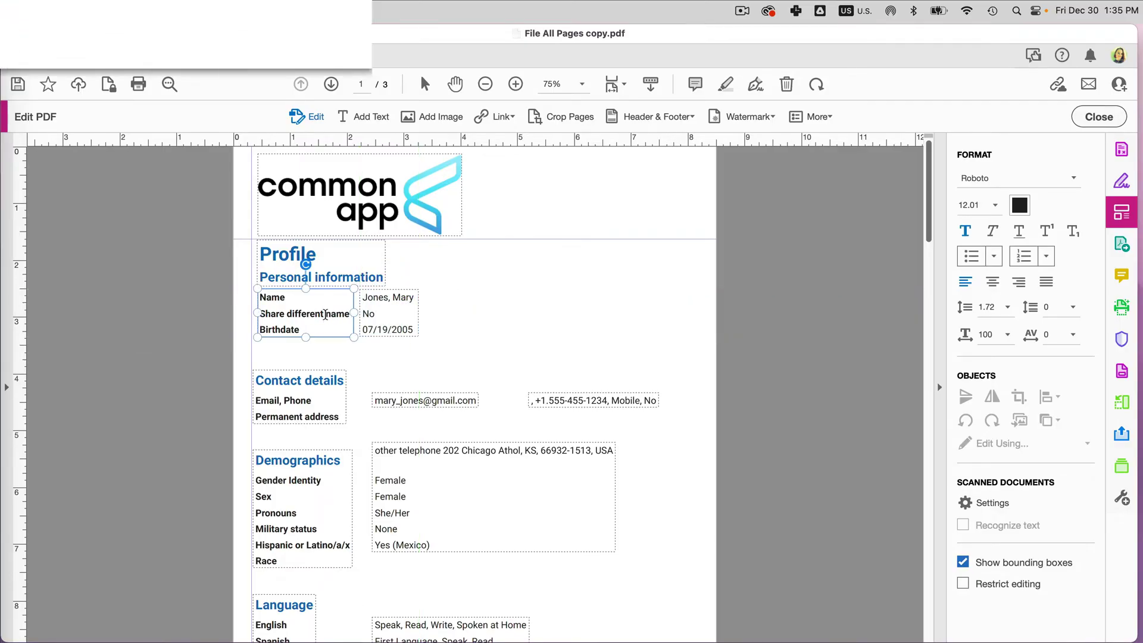
key(super+a)
click(325, 314)
drag(265, 314, 349, 317)
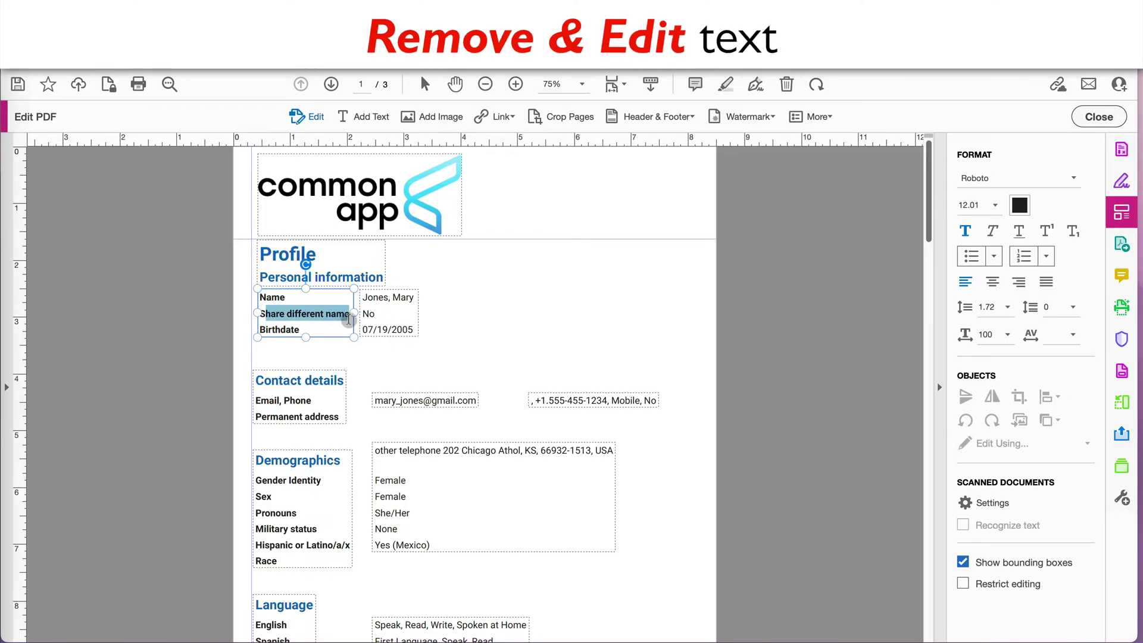
key(BackSpace)
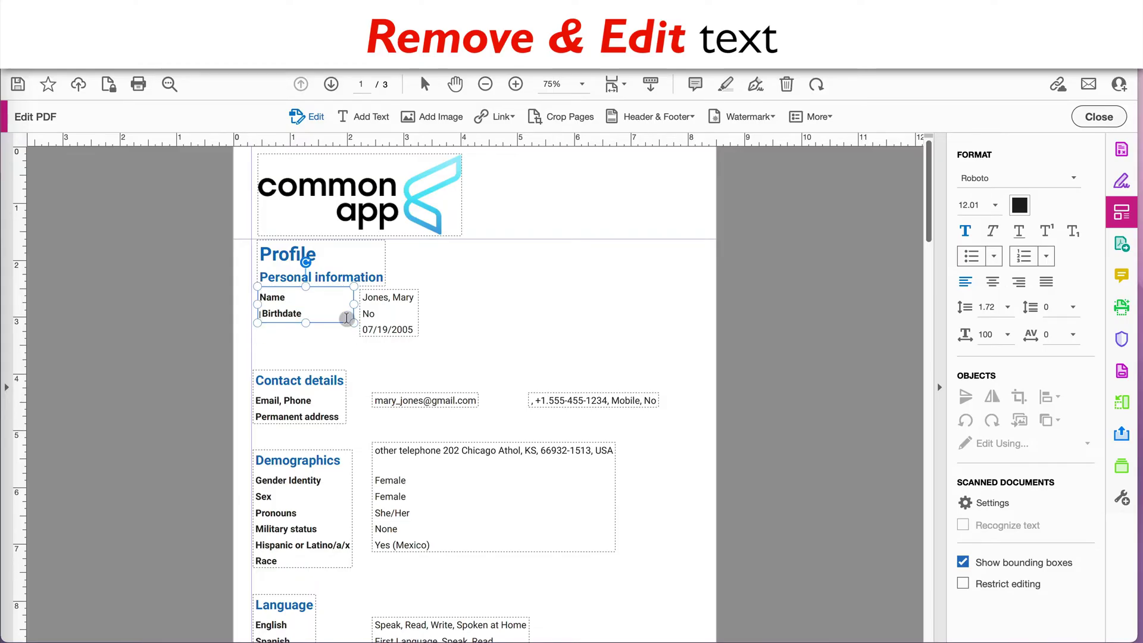
key(BackSpace)
key(Return)
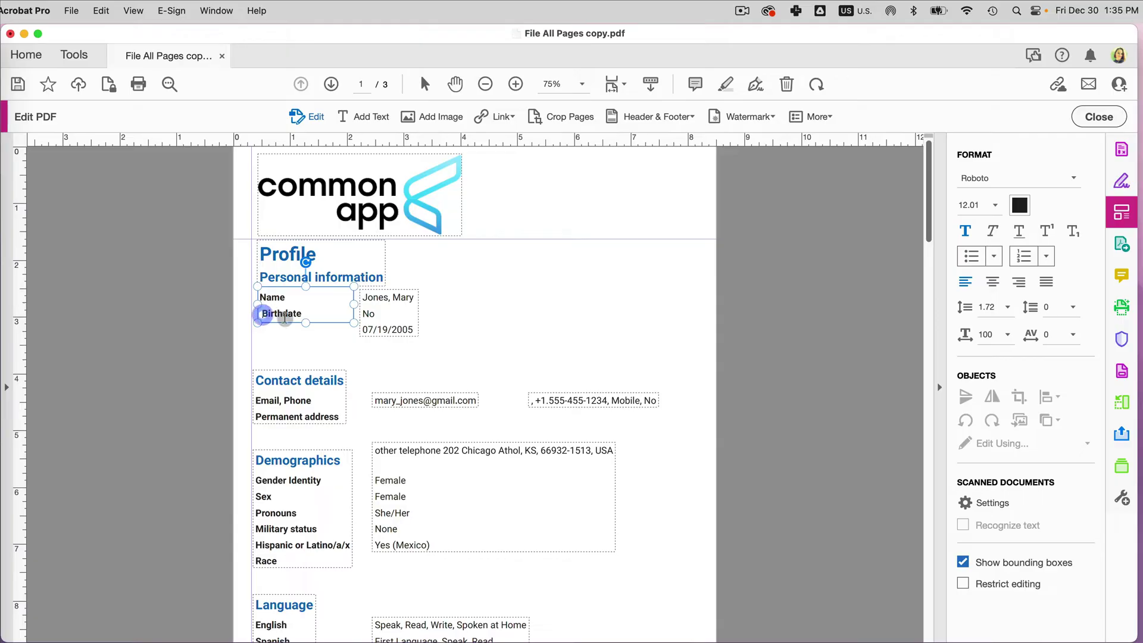
key(Delete)
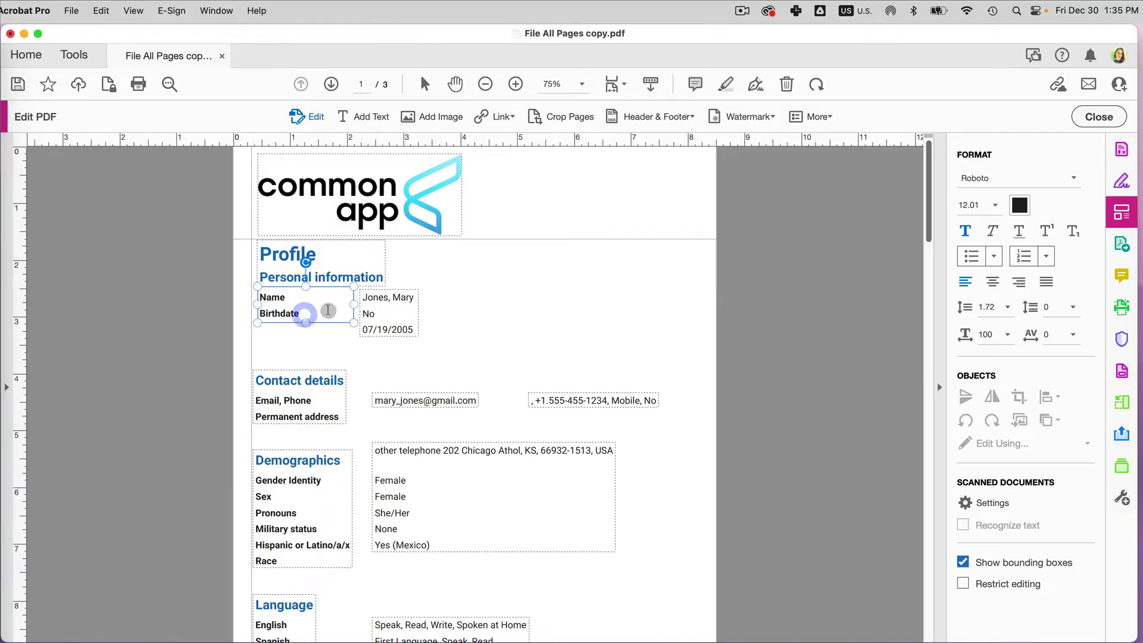
drag(391, 319, 360, 314)
key(BackSpace)
key(BackSpace)
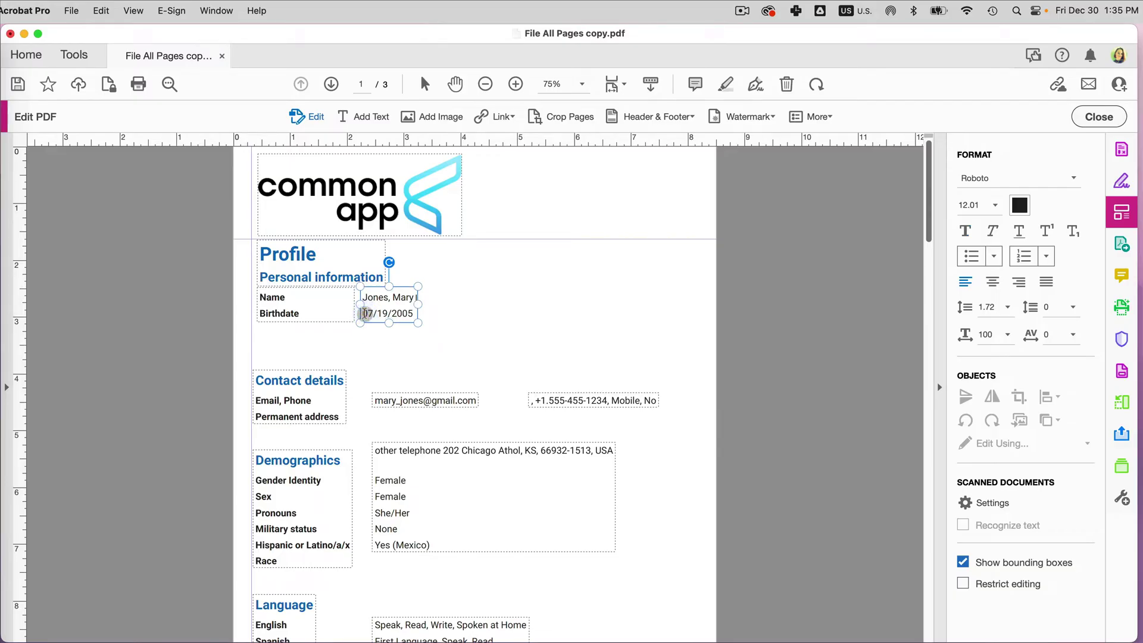
click(470, 320)
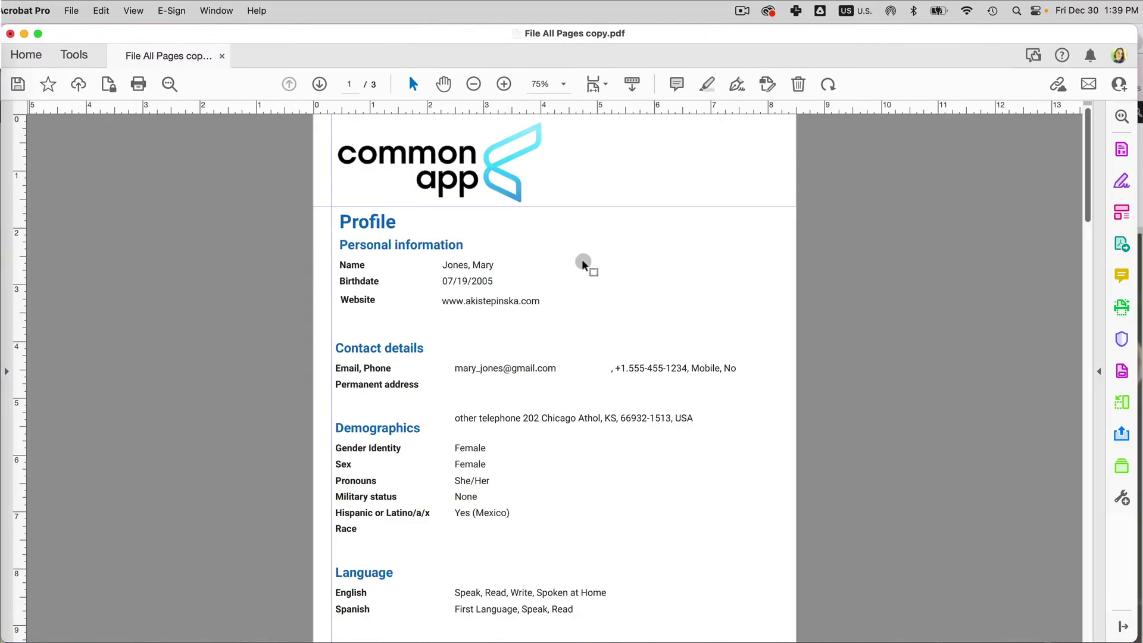
Test the Website link, then remove web links from all pages and confirm.
click(478, 305)
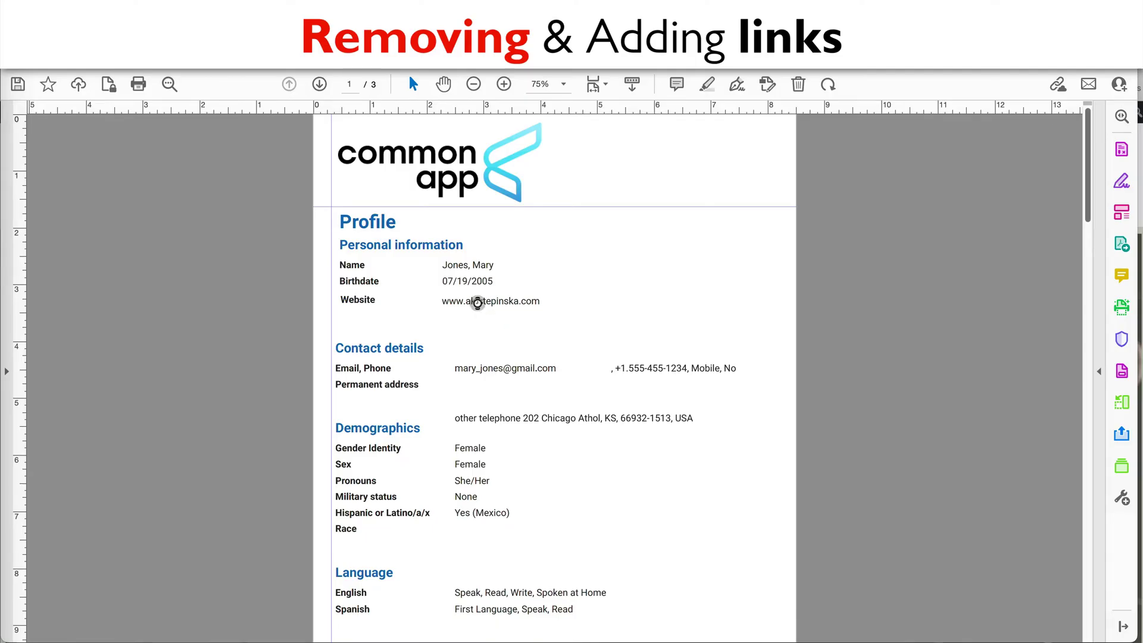
click(7, 589)
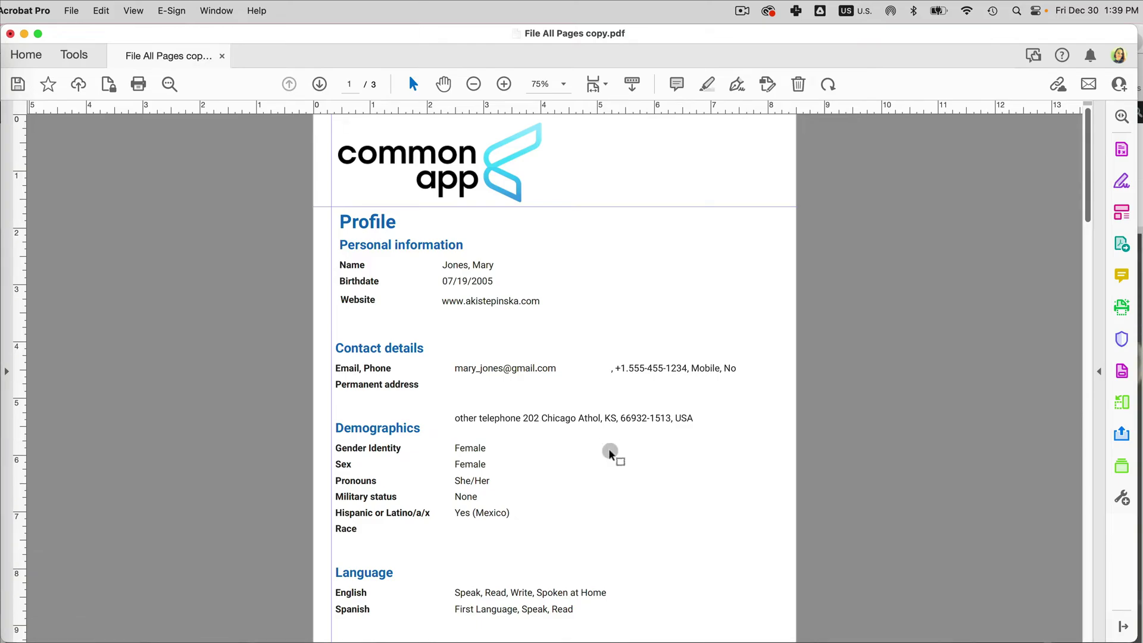
click(1116, 208)
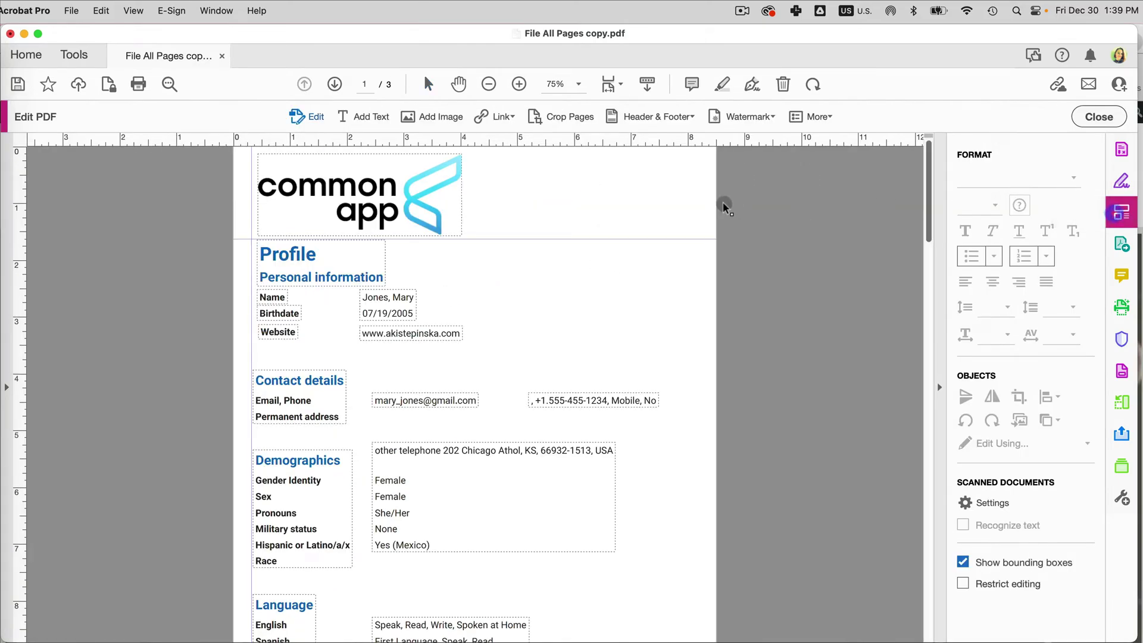
click(511, 116)
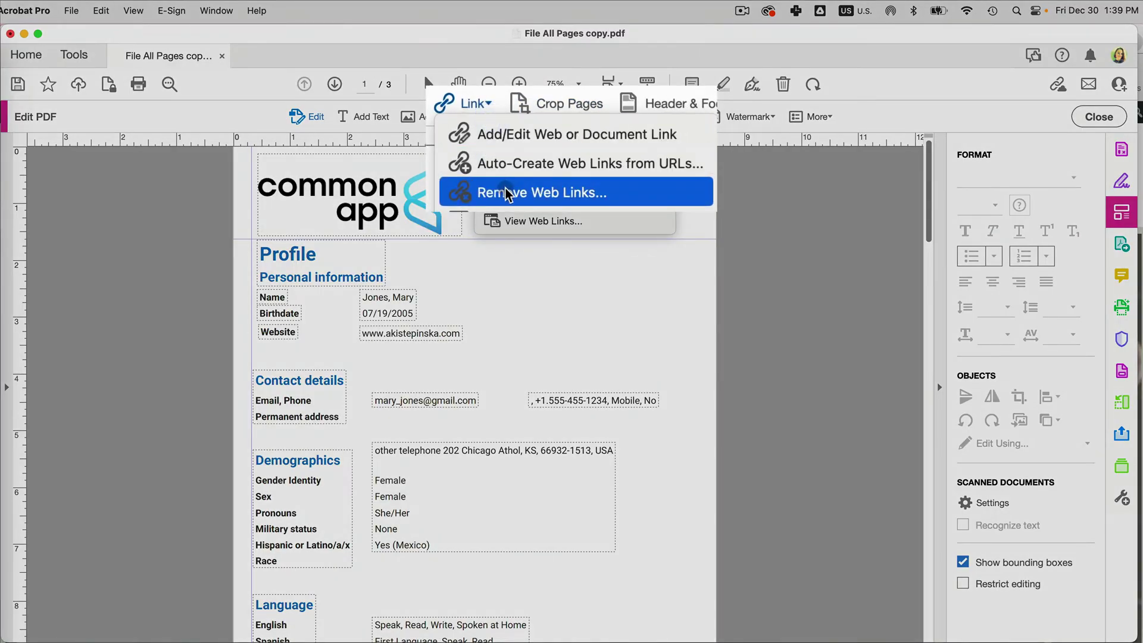
click(506, 193)
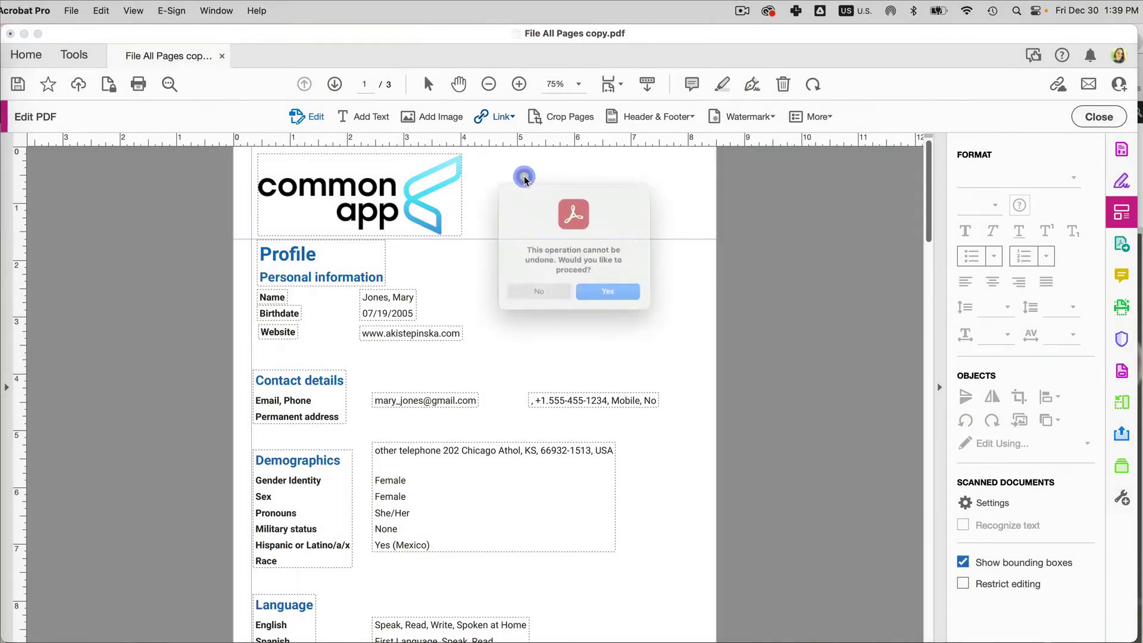
click(615, 300)
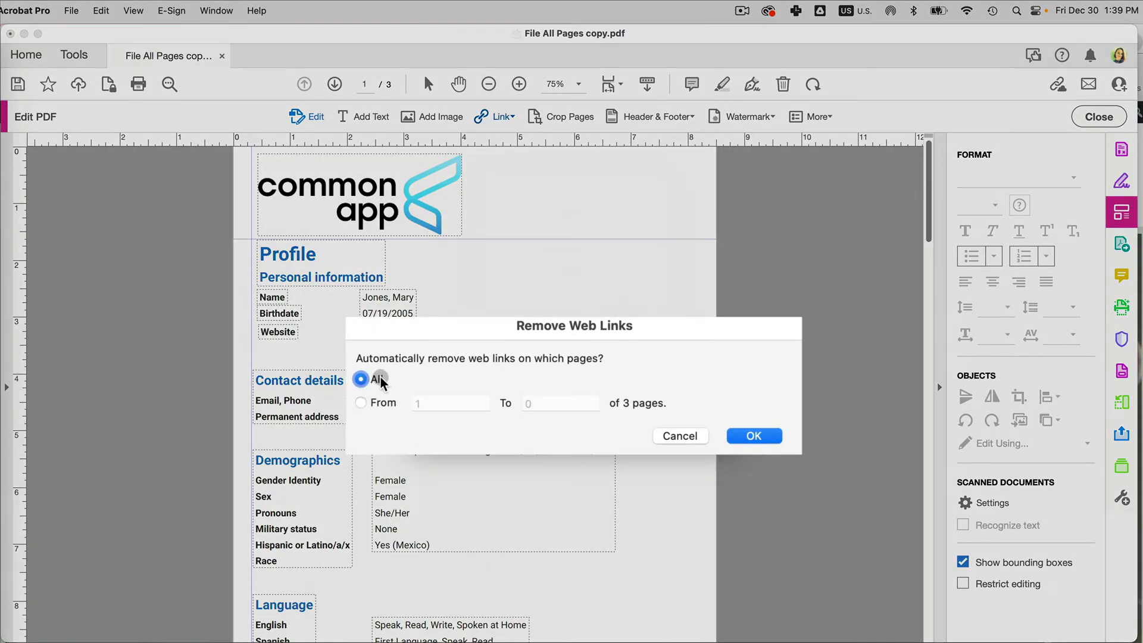
click(750, 437)
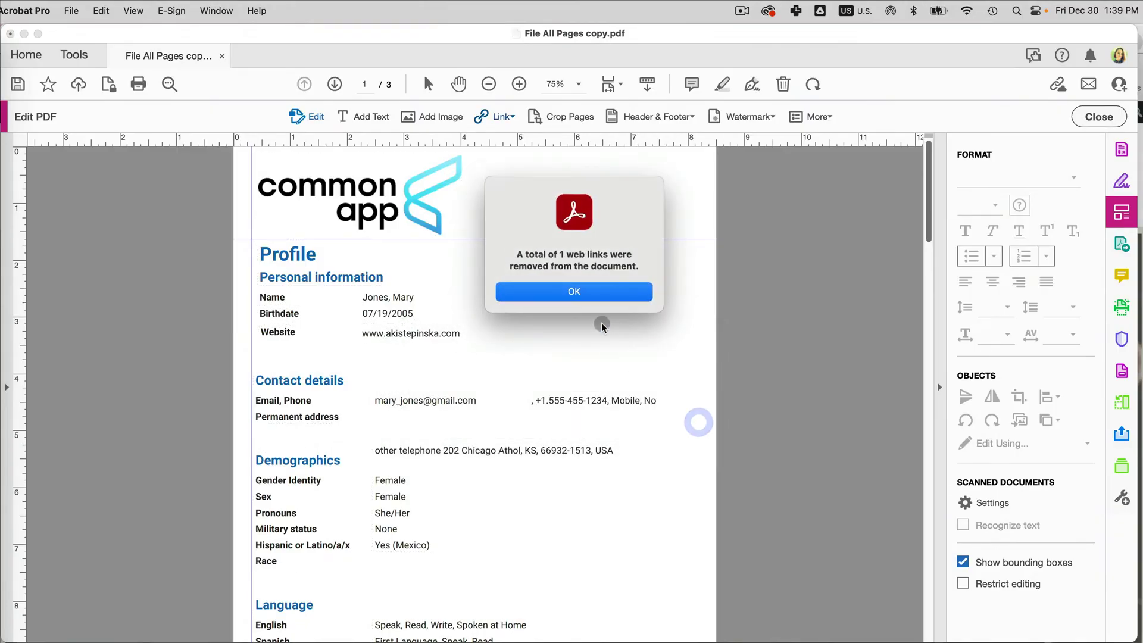
click(598, 298)
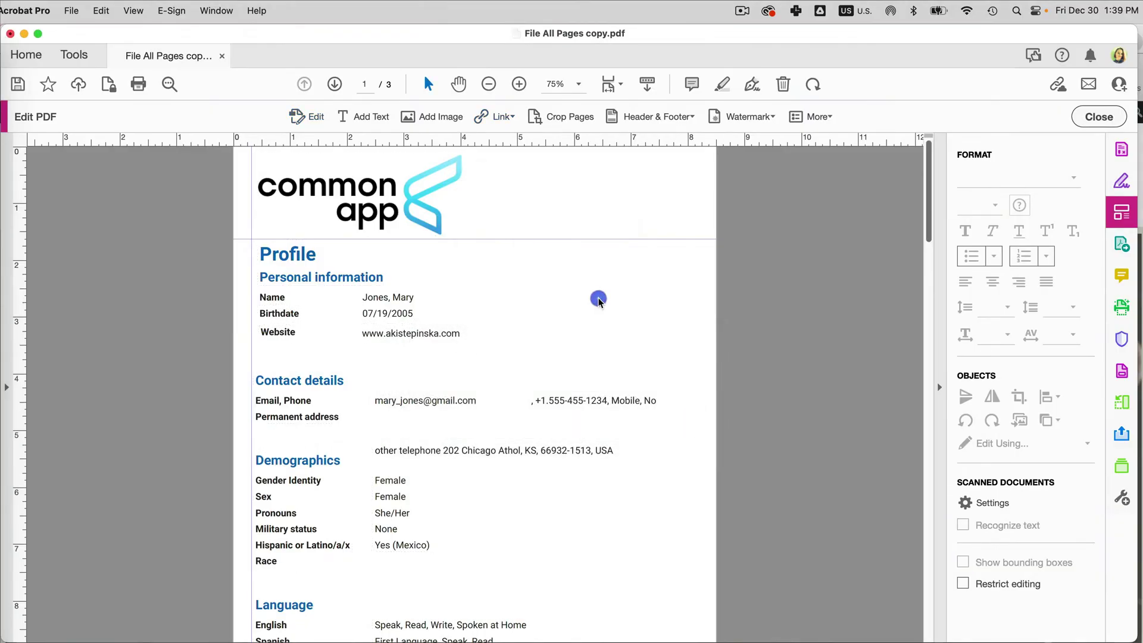
Select the Website row's web address text and return to Edit PDF mode.
click(419, 333)
scroll(438, 327, down, 1)
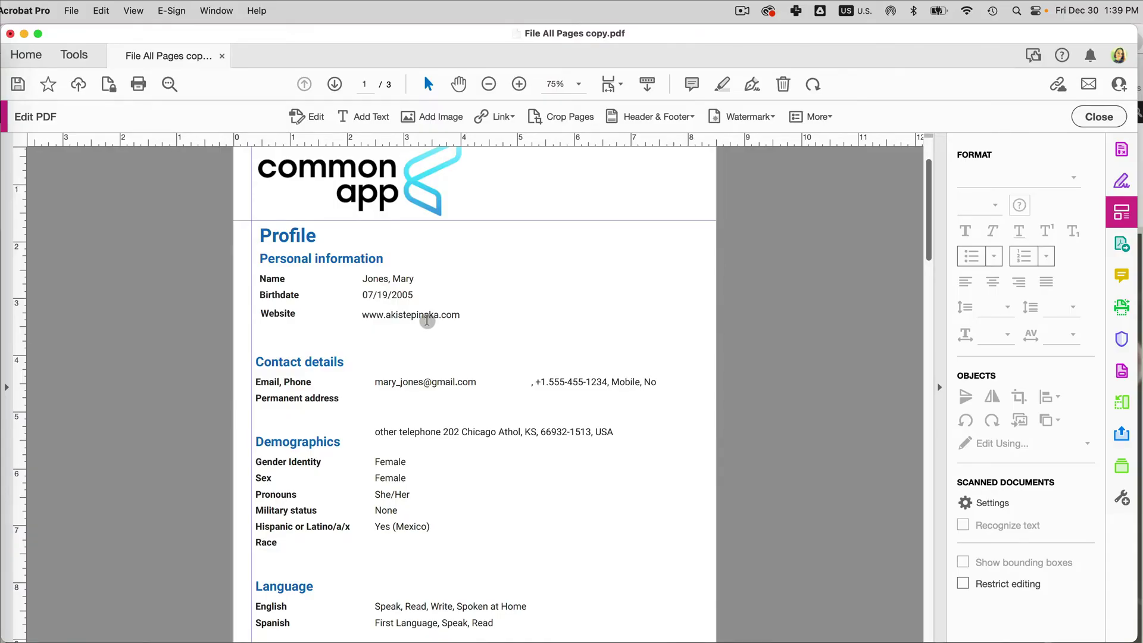
click(411, 316)
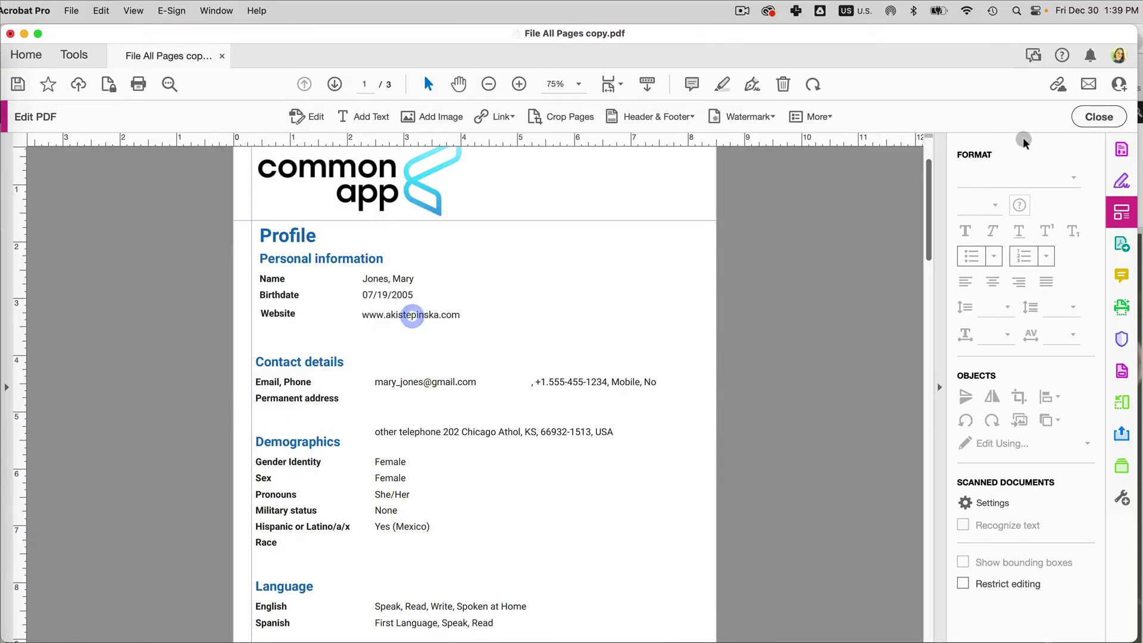
click(1086, 116)
drag(464, 283, 535, 282)
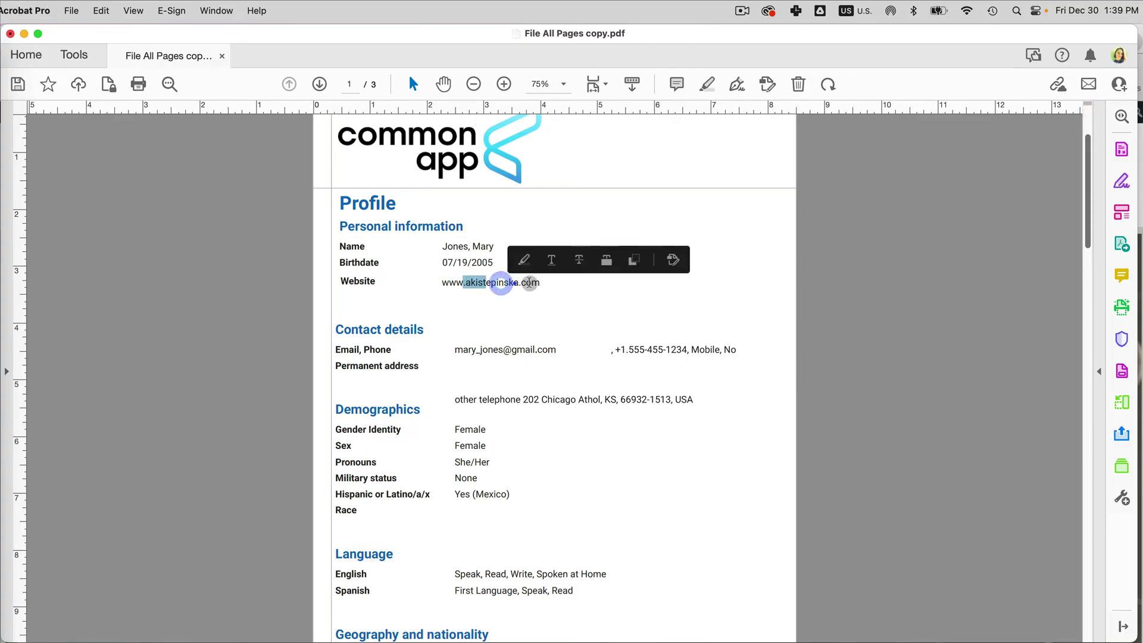
click(534, 282)
click(538, 283)
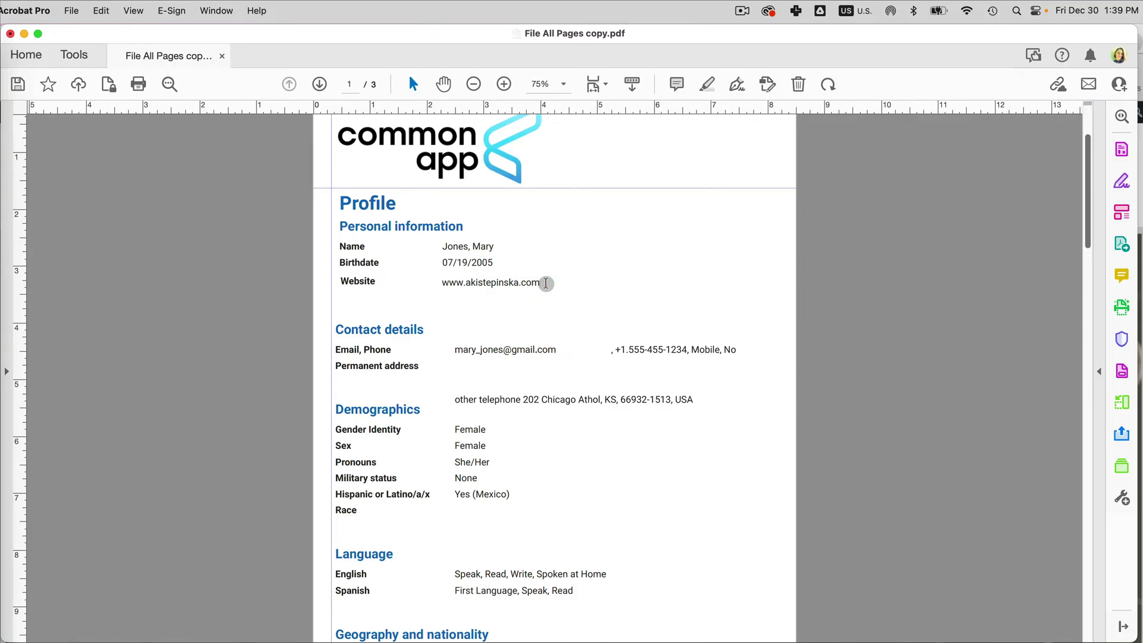
click(1119, 214)
Make the Website address a visible-rectangle link that opens the pasted web address.
click(513, 117)
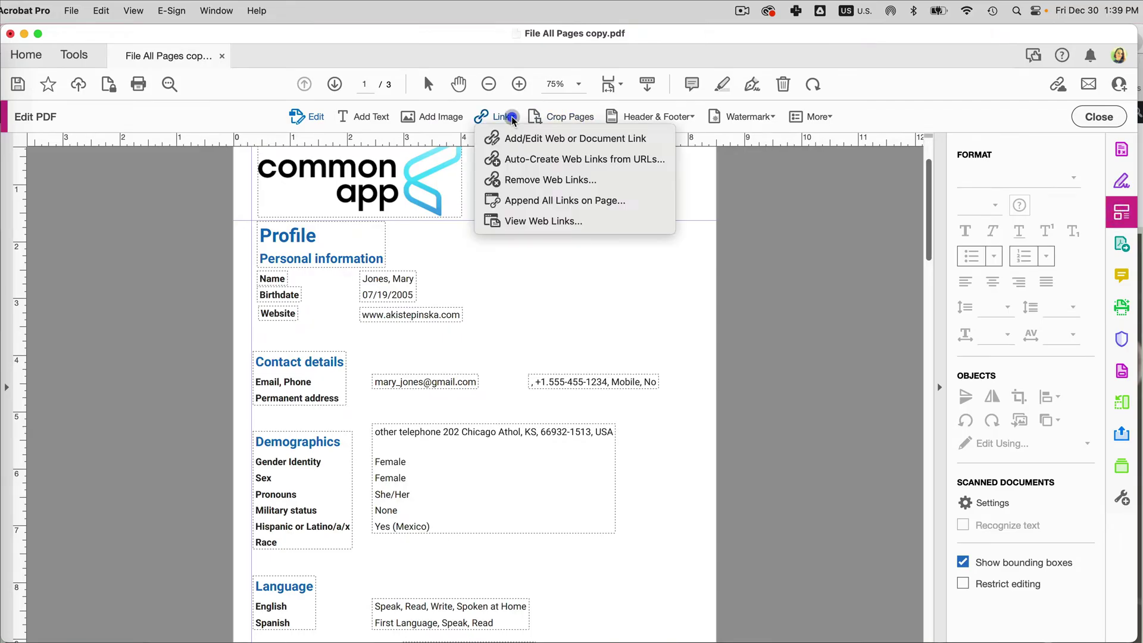
click(483, 126)
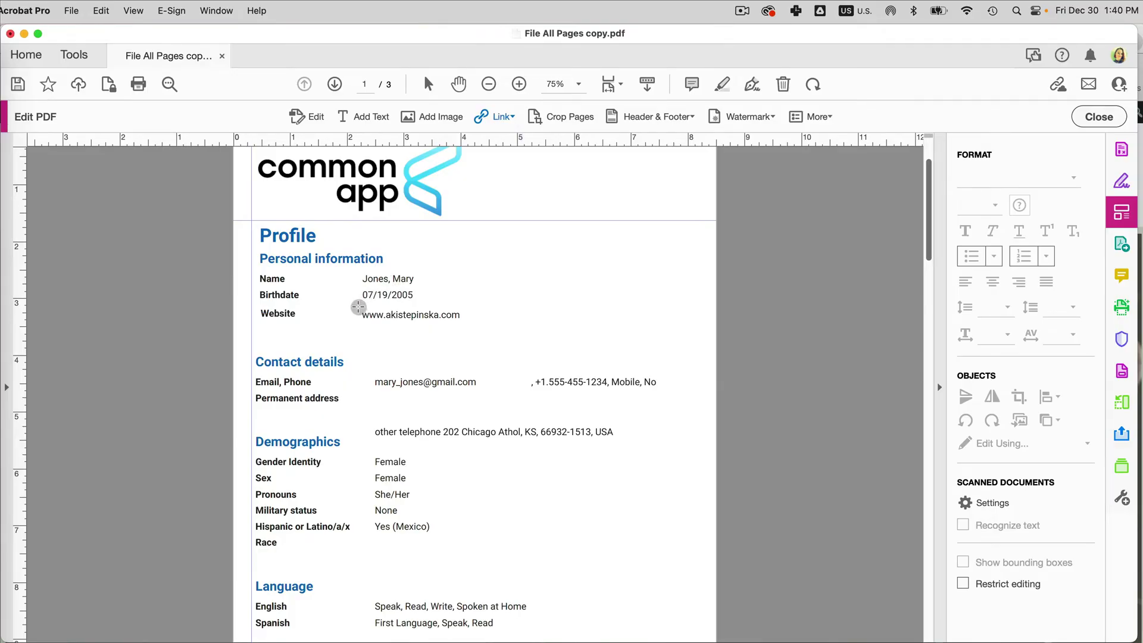
drag(358, 307, 463, 321)
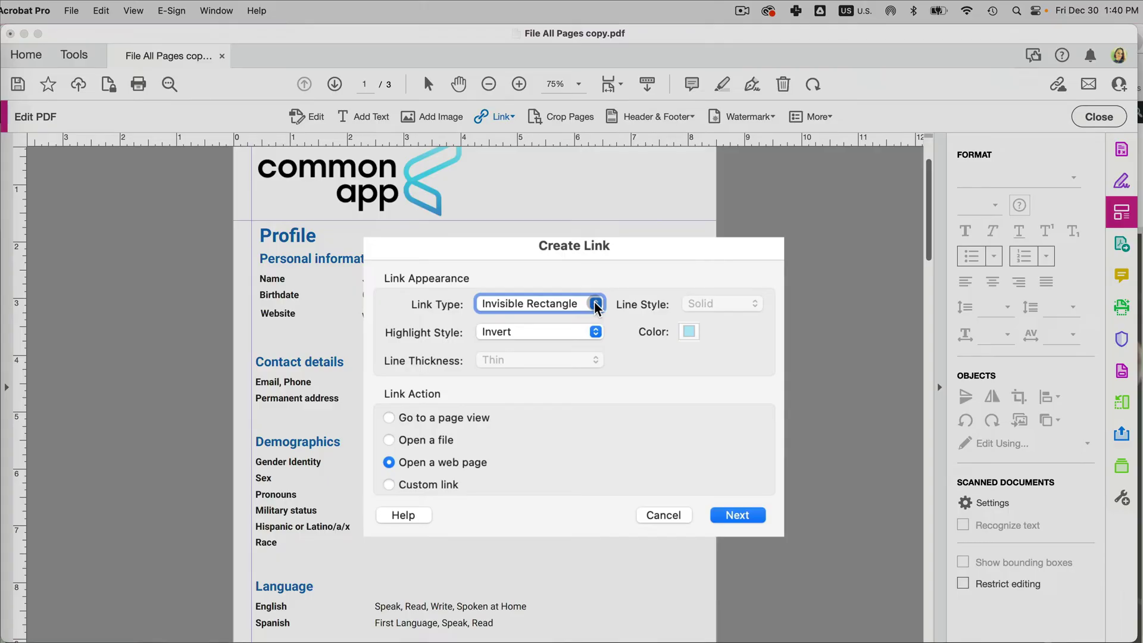
click(596, 306)
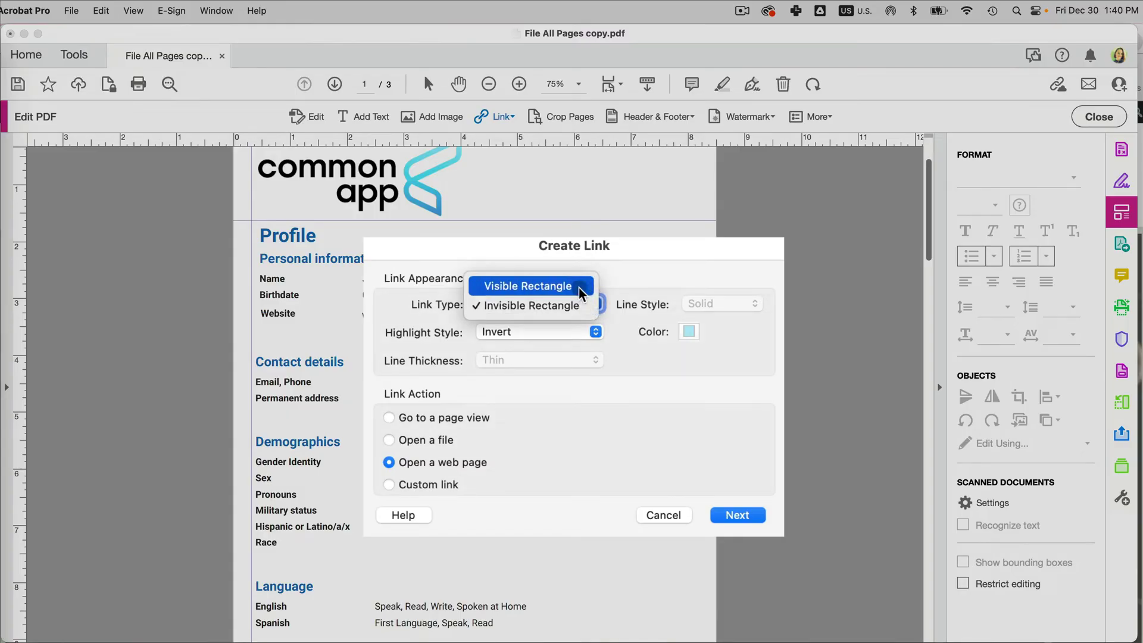
click(578, 287)
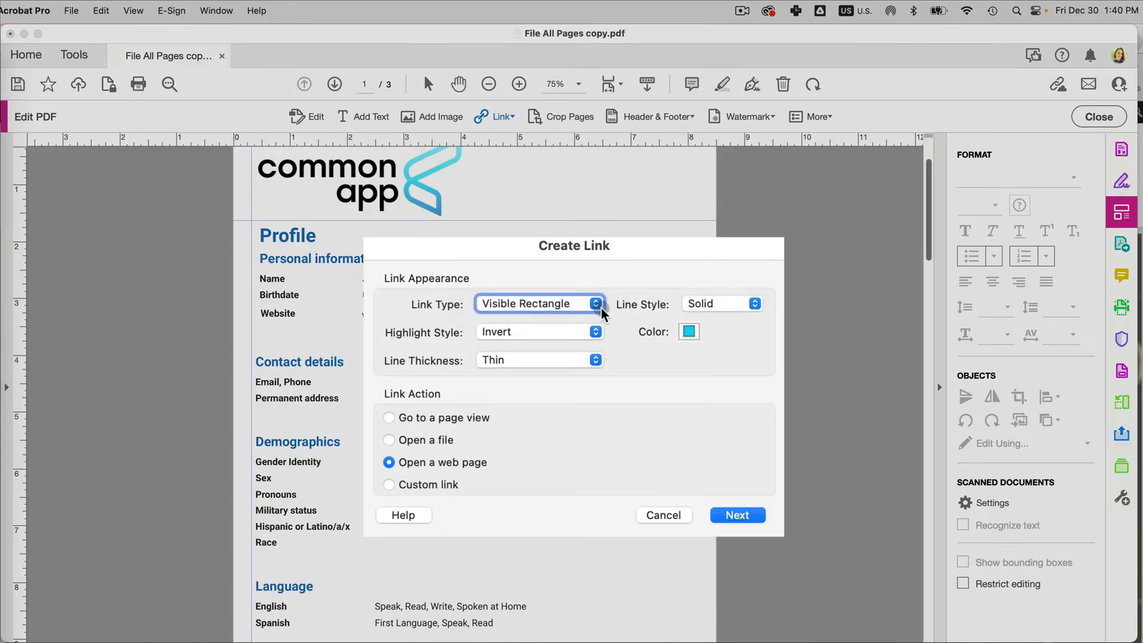
click(734, 514)
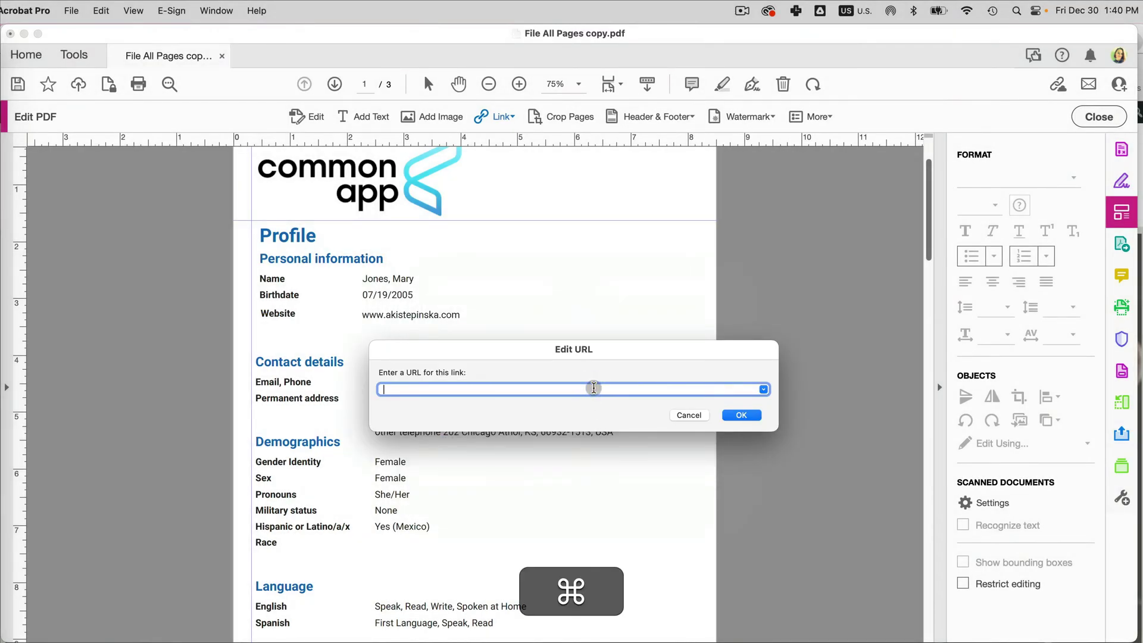
text(https://akistepinska.com/)
click(740, 414)
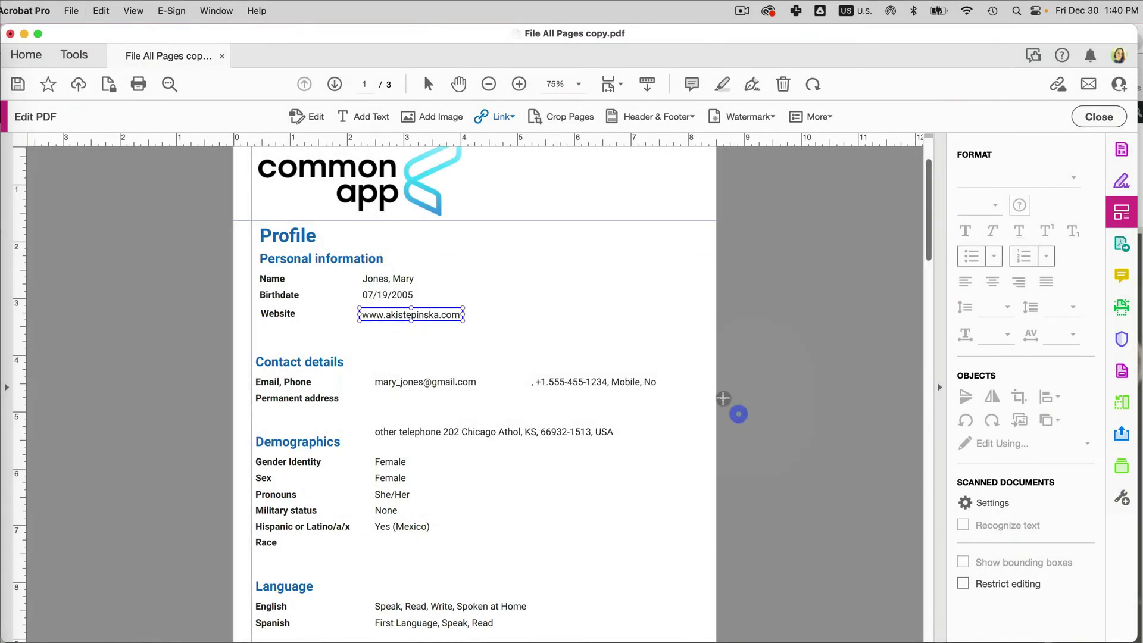
click(1089, 117)
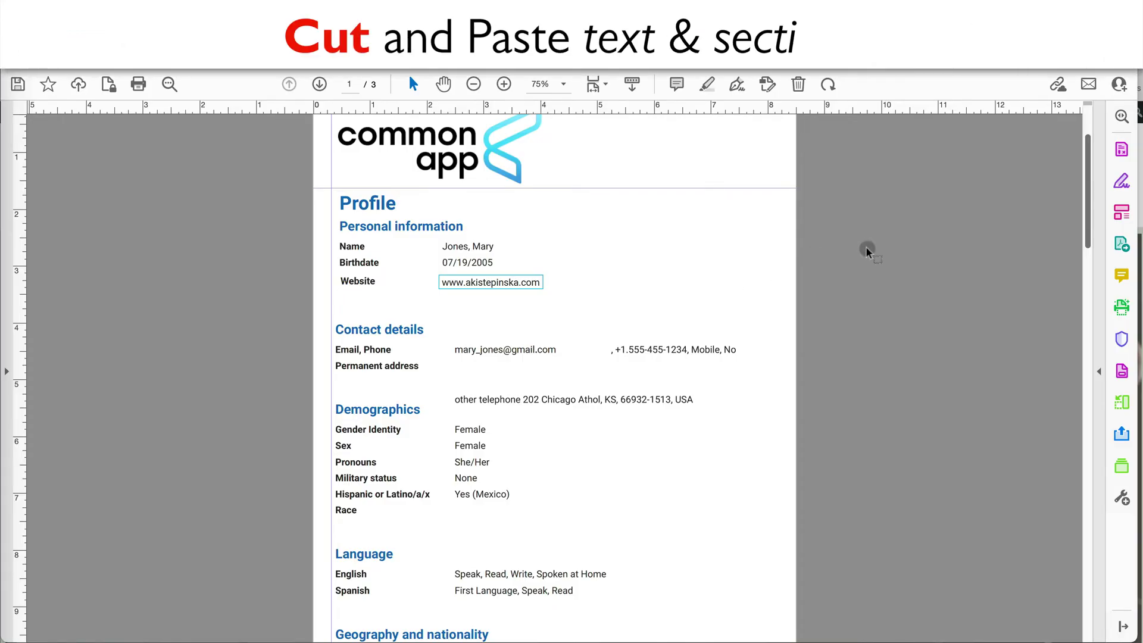
Delete the rule under Colleges & universities on page 2.
click(1121, 212)
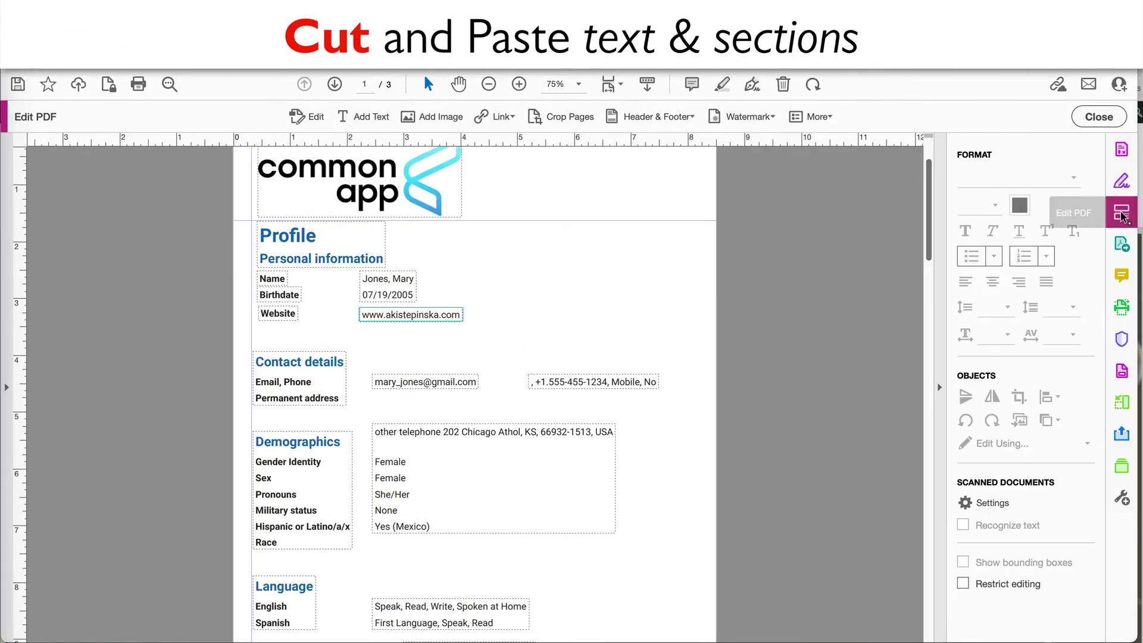
scroll(637, 531, down, 10)
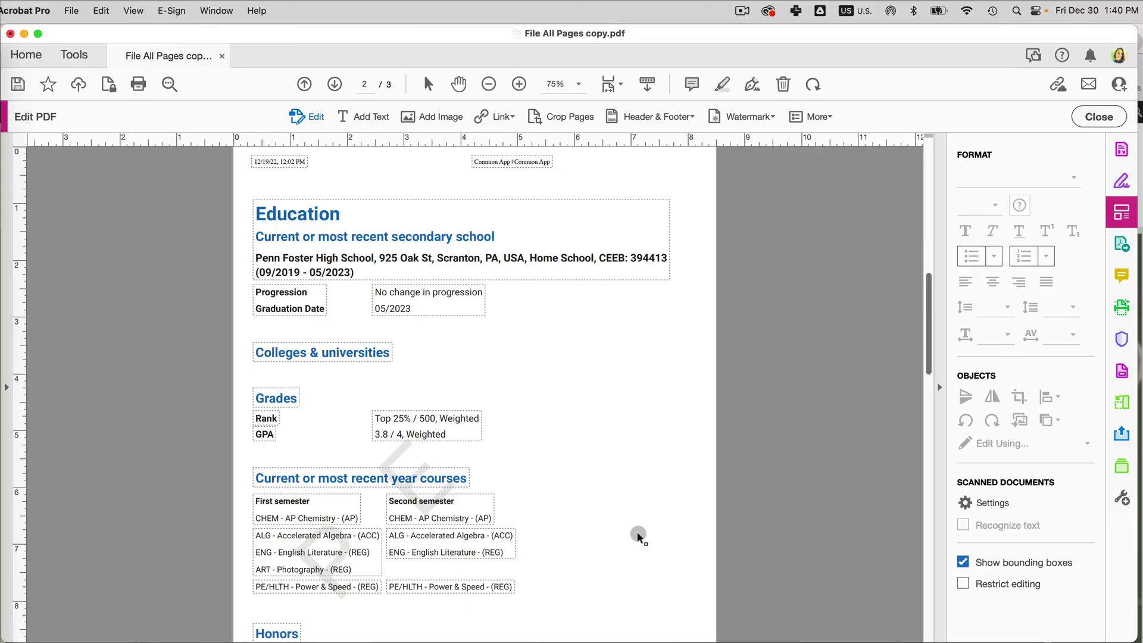
click(594, 376)
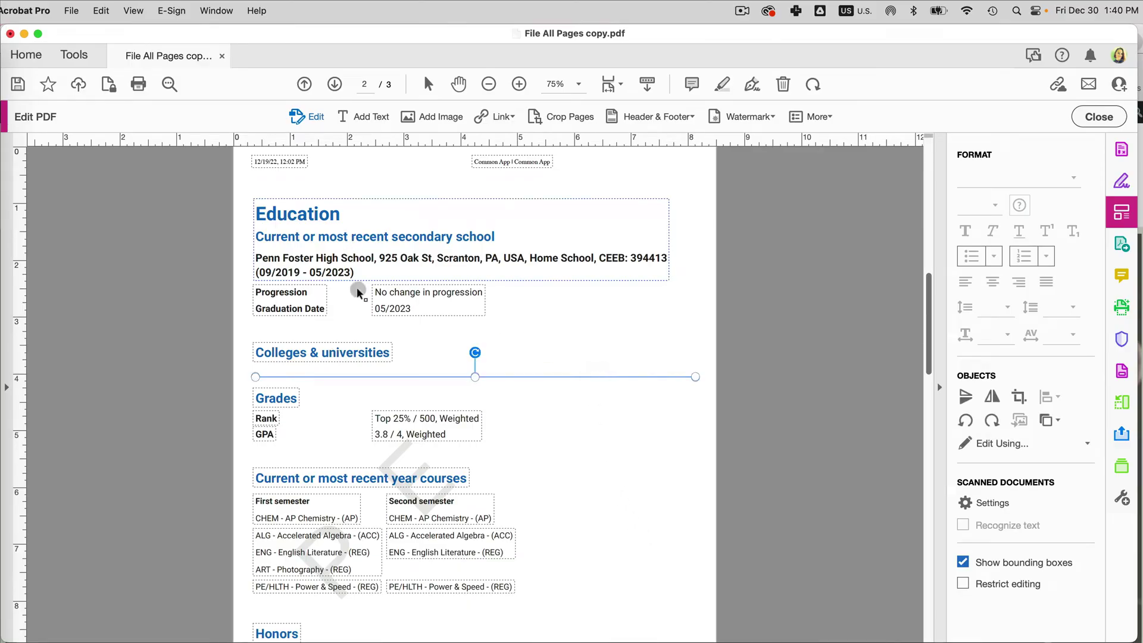
click(240, 194)
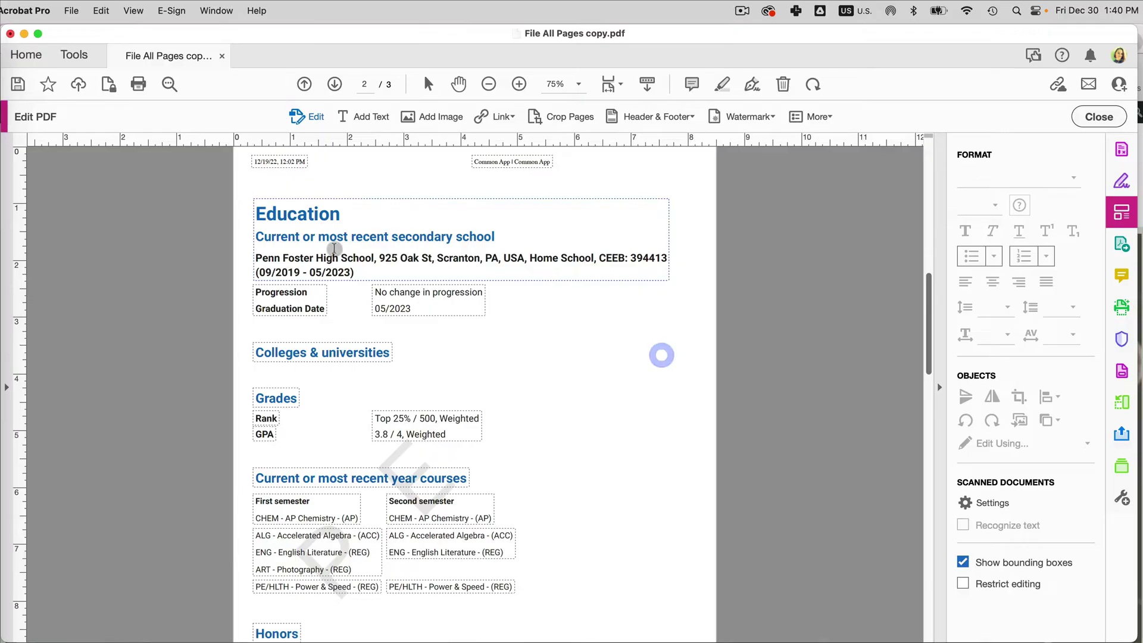
Select every box of the page 2 Education section and cut it.
click(294, 200)
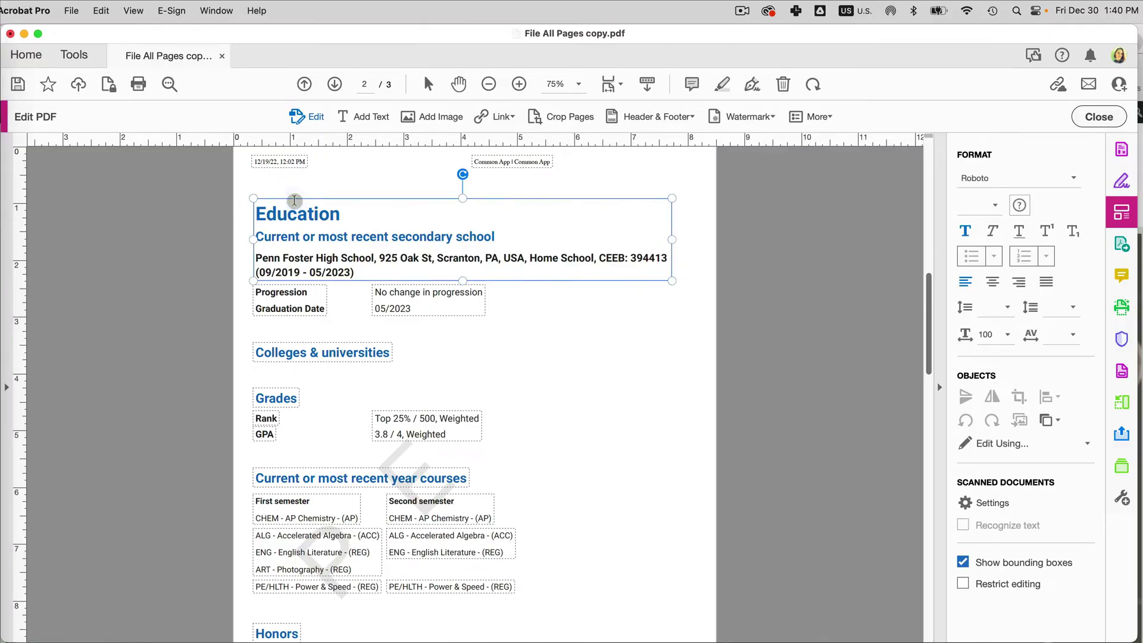
shift+click(326, 298)
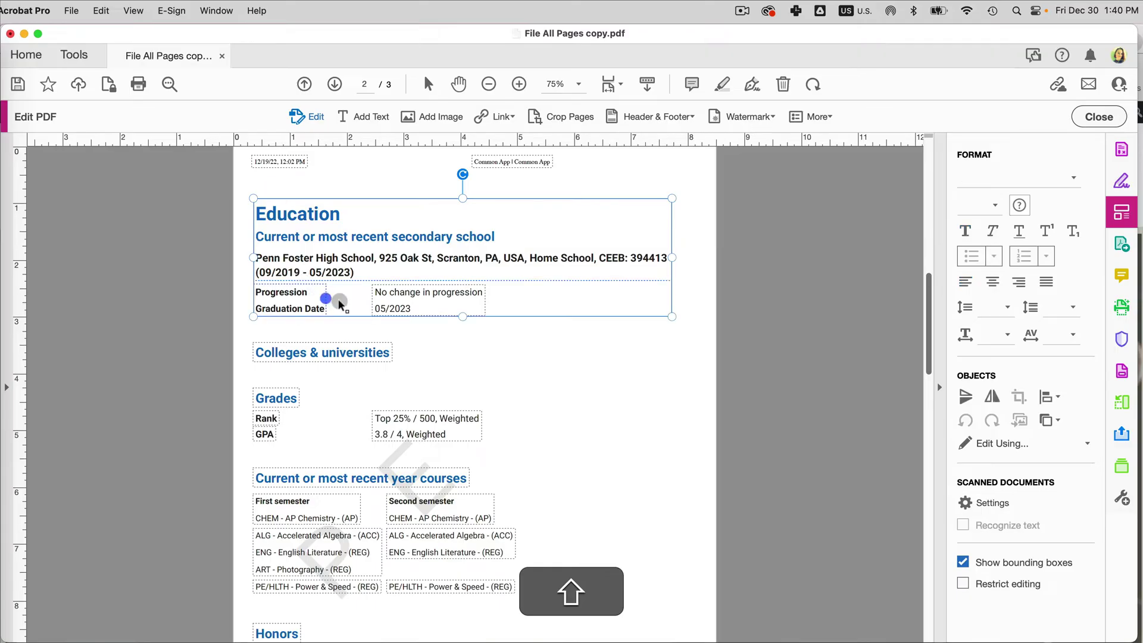
click(587, 389)
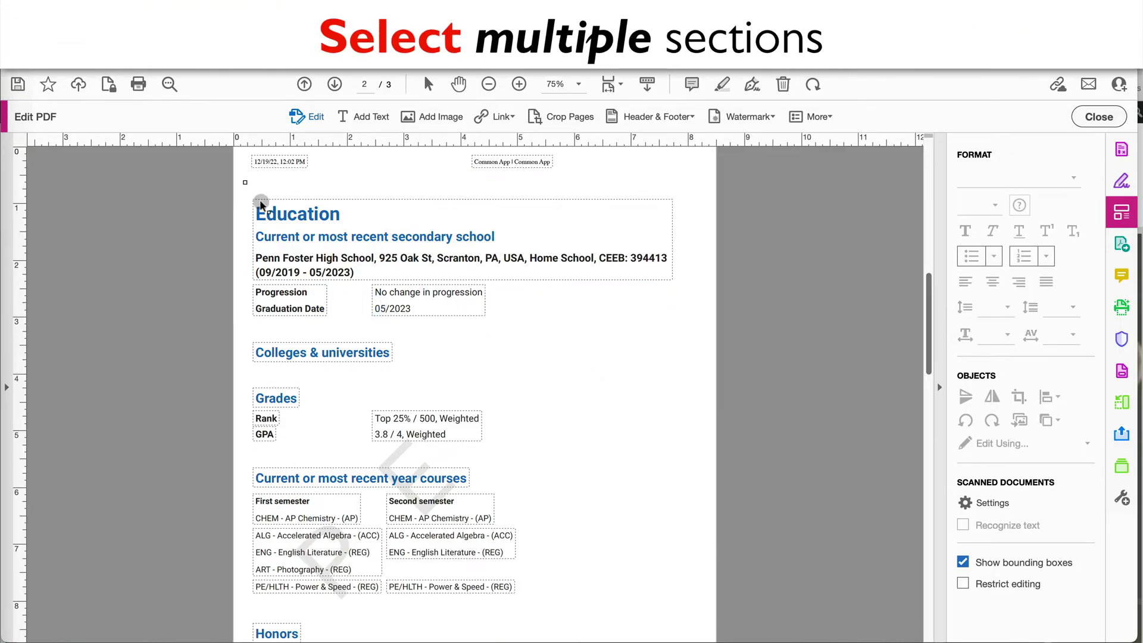
drag(243, 181, 688, 332)
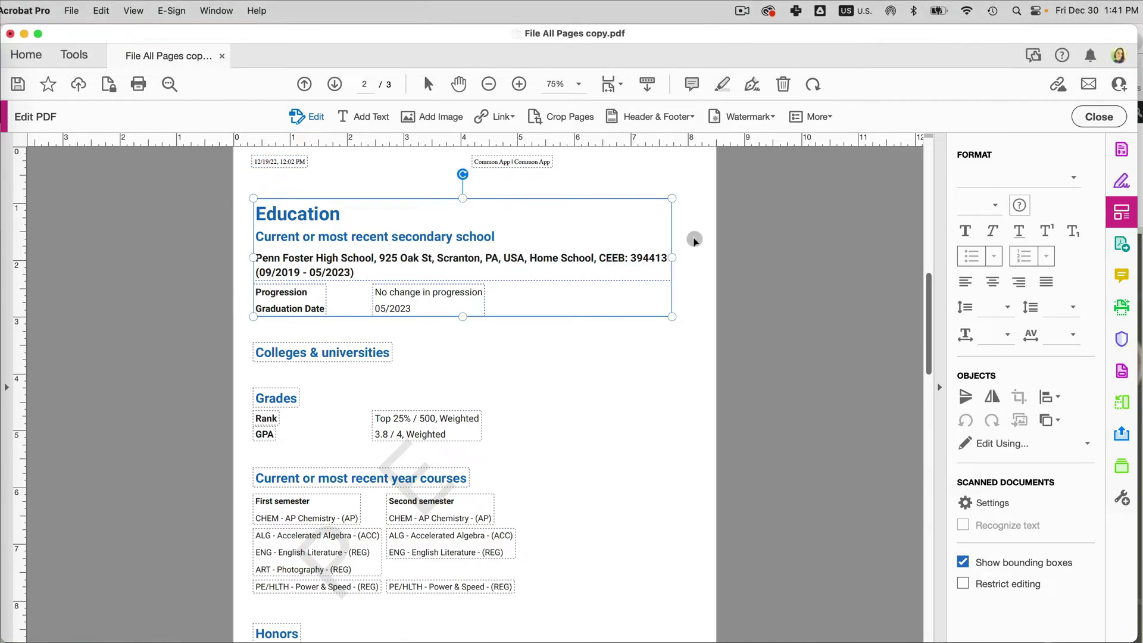
key(super+x)
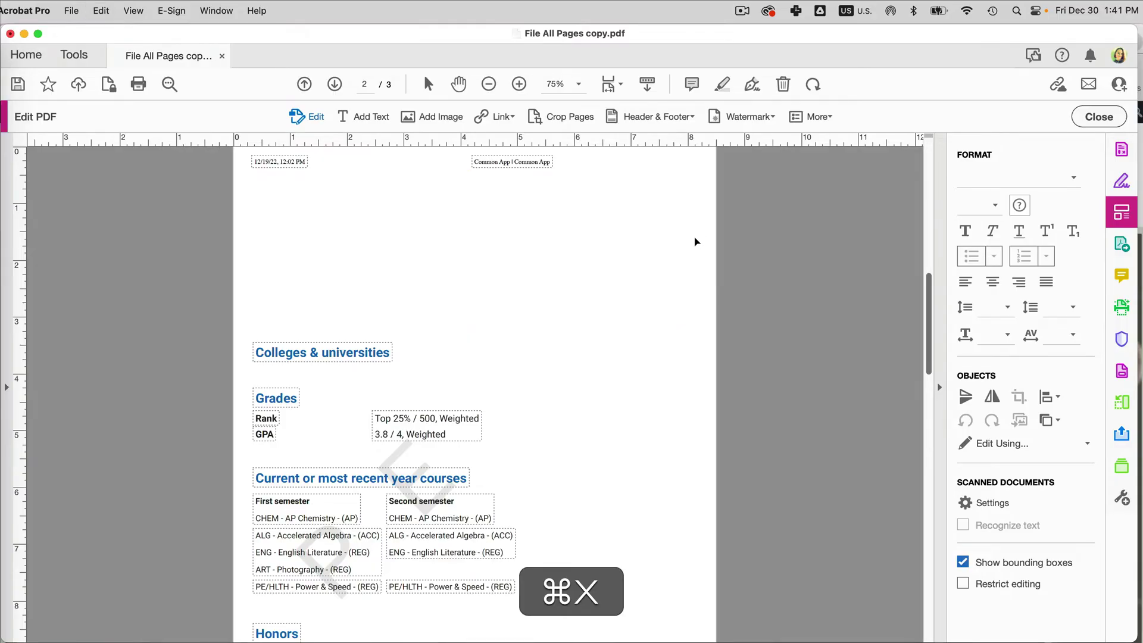
Paste the Education section onto page 1, placed right of the logo.
scroll(695, 241, up, 5)
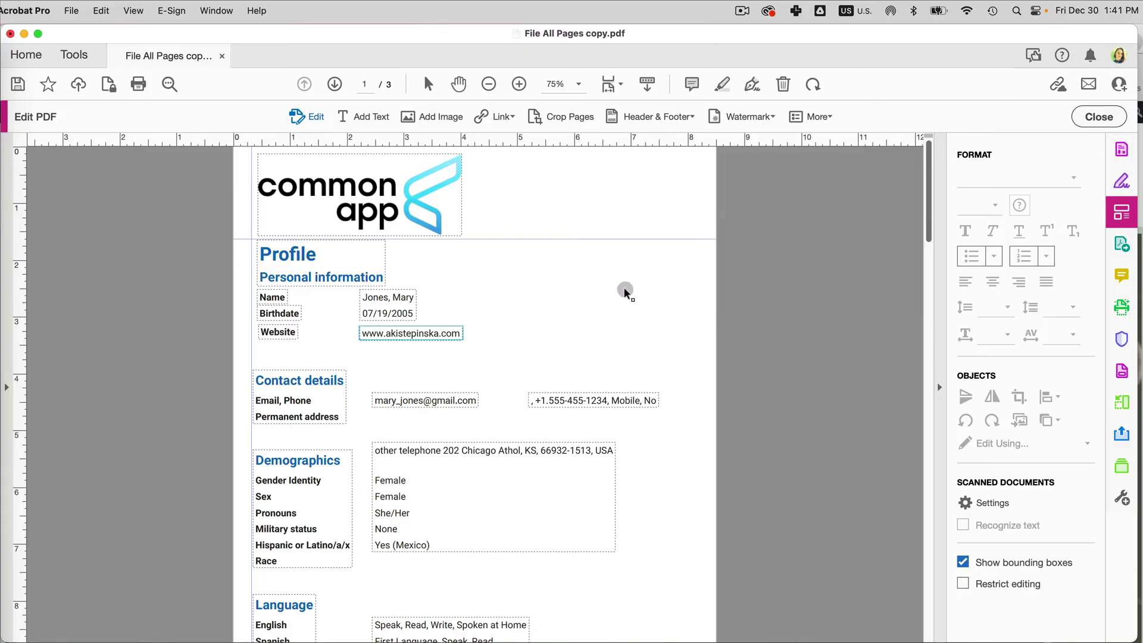
scroll(624, 292, down, 3)
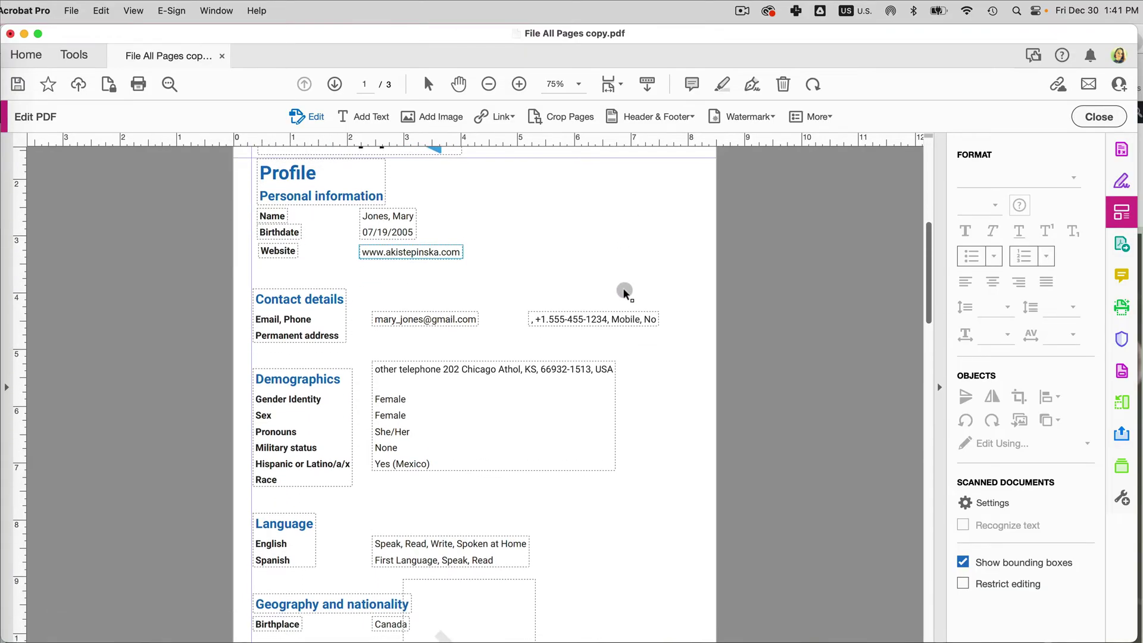
click(630, 516)
key(super+v)
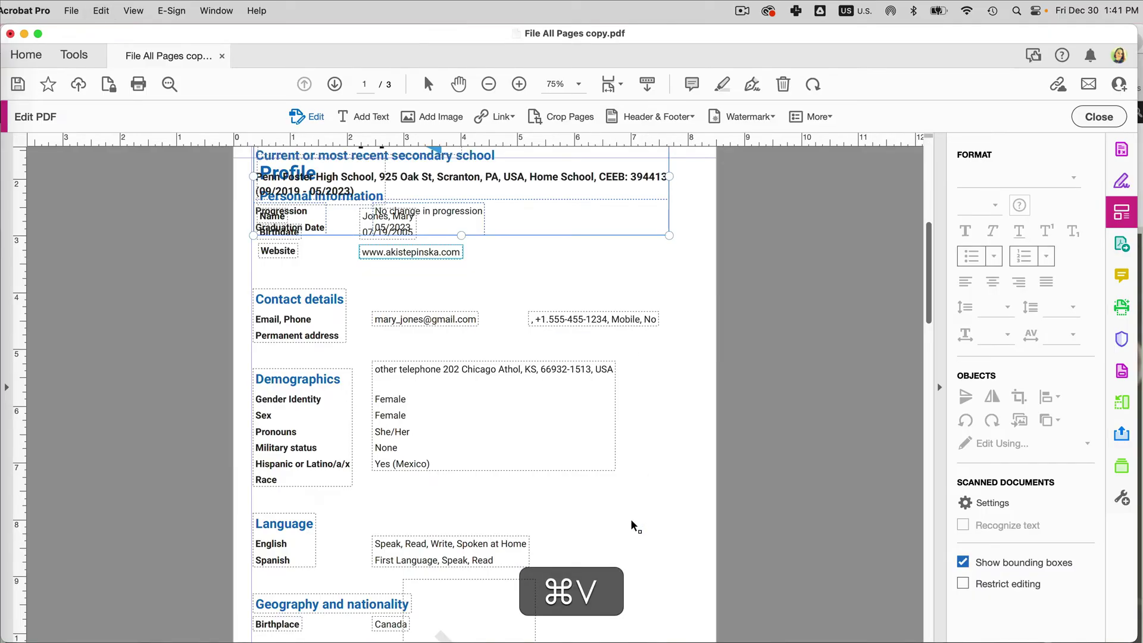
scroll(537, 226, up, 3)
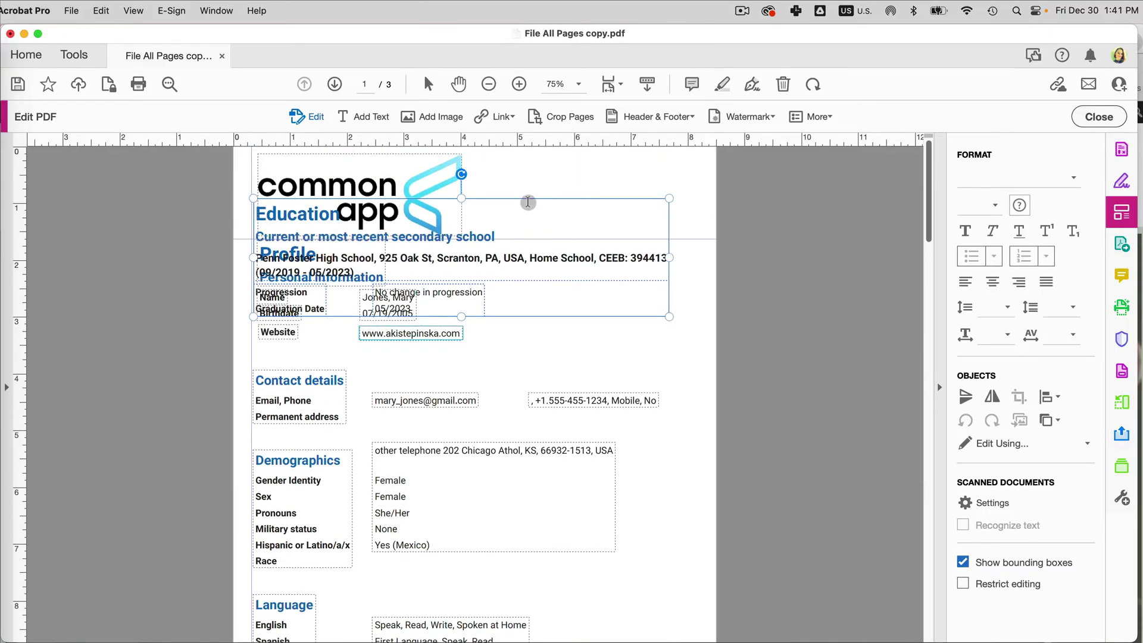
drag(527, 199, 738, 200)
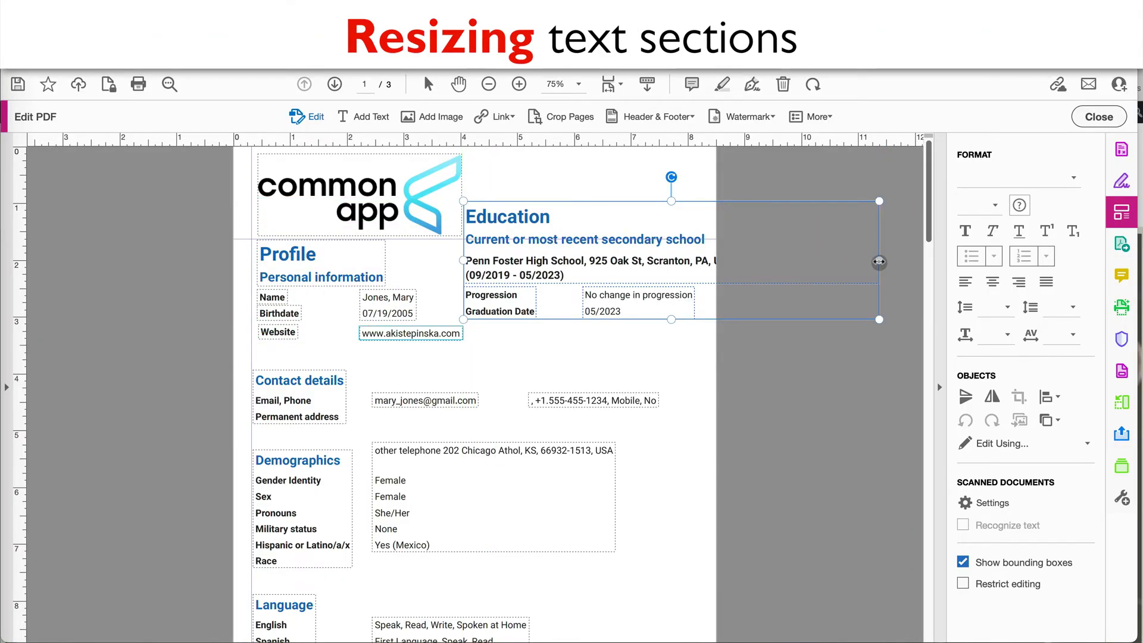
Narrow the Education block, raise it level with the logo, and delete the 'Progression' label.
drag(879, 261, 704, 269)
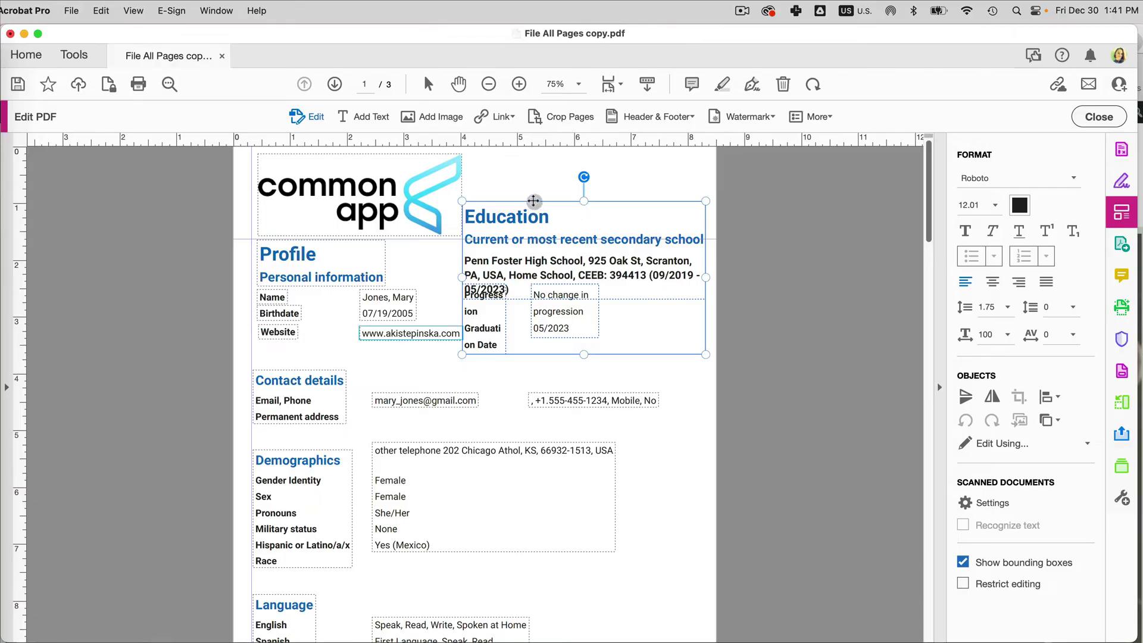
drag(533, 198, 534, 153)
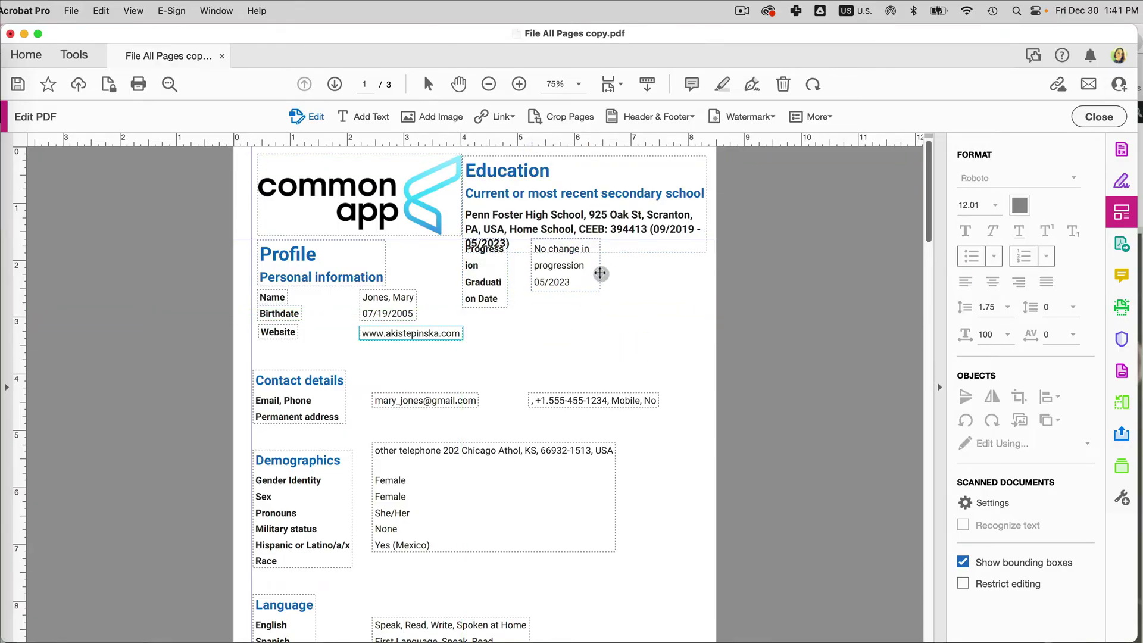
drag(597, 276, 631, 289)
drag(502, 288, 548, 276)
key(BackSpace)
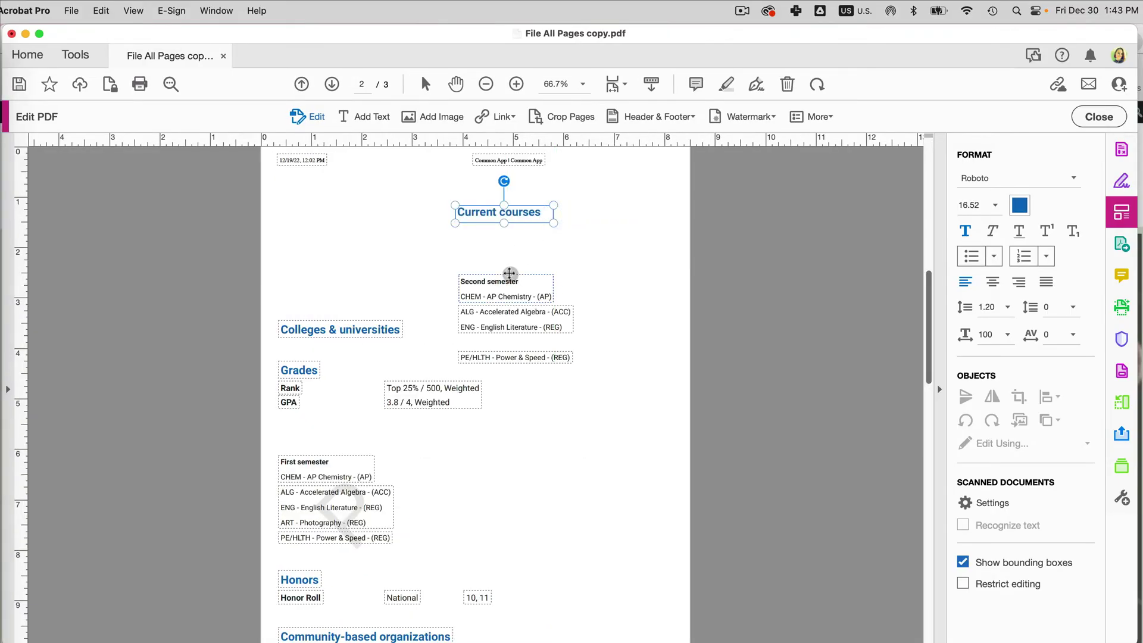
Close up the second-semester course list by moving its lines up together.
drag(510, 273, 533, 231)
drag(530, 309, 530, 271)
click(528, 356)
drag(530, 338, 529, 314)
Add the line 'ART - Photography - (REG)' under English Literature.
click(364, 116)
click(461, 306)
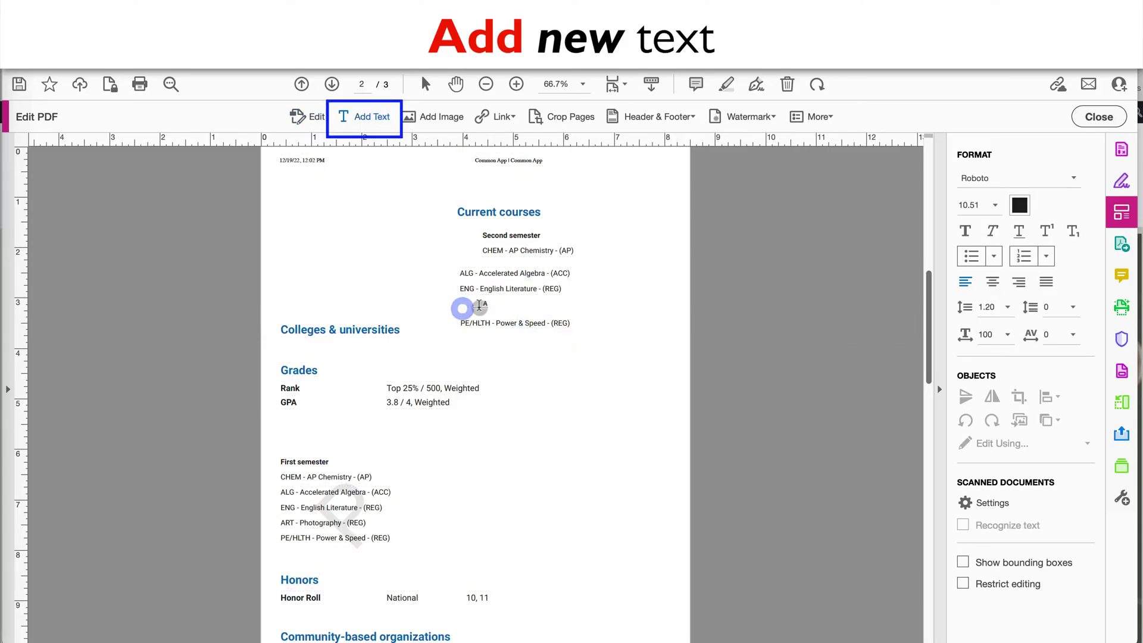
text(ART - Photography)
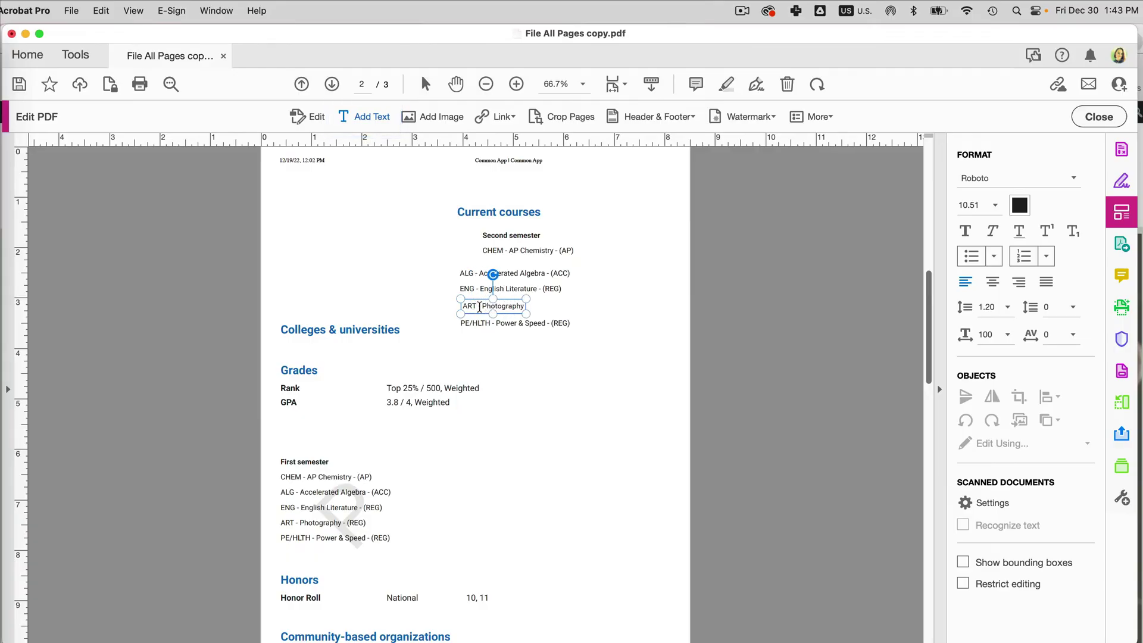
text( - (REG))
key(Escape)
scroll(619, 296, up, 3)
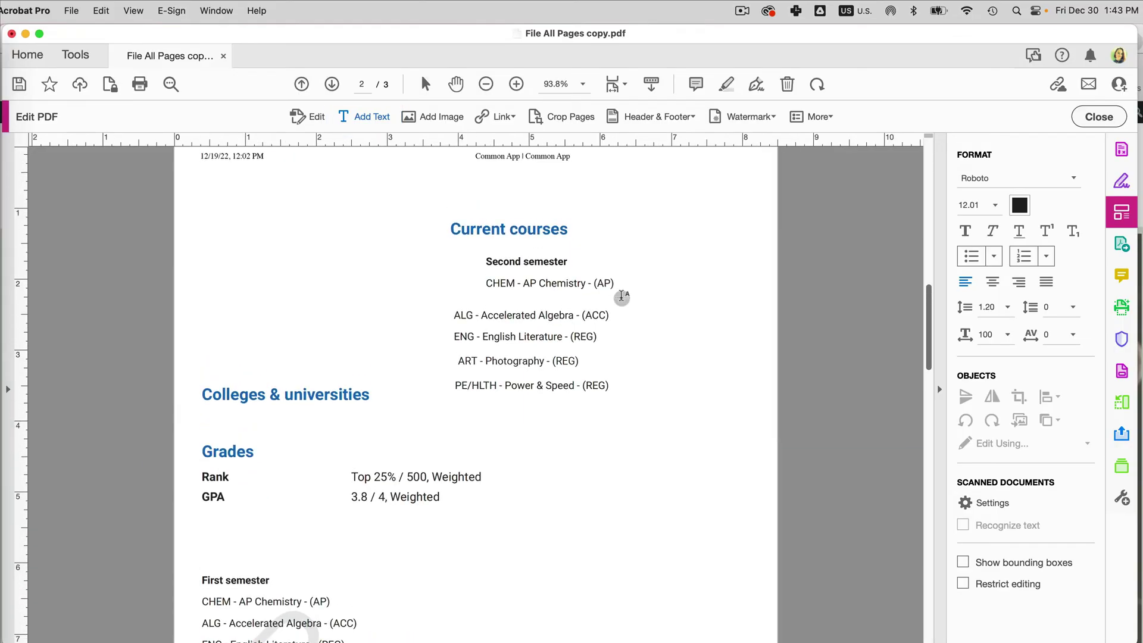
click(426, 210)
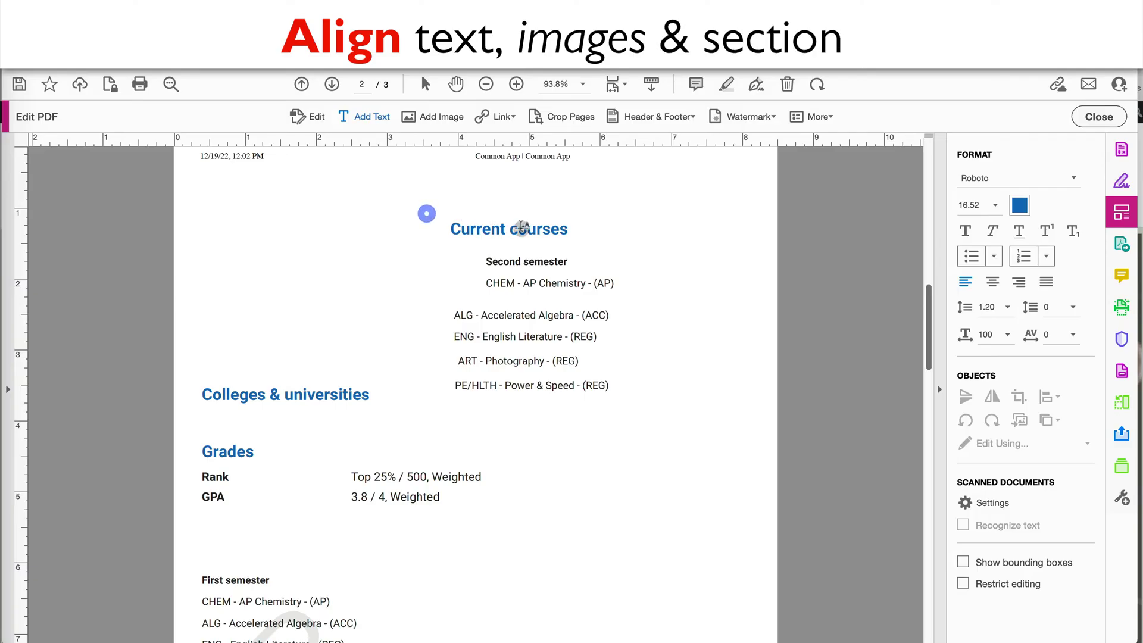
click(308, 119)
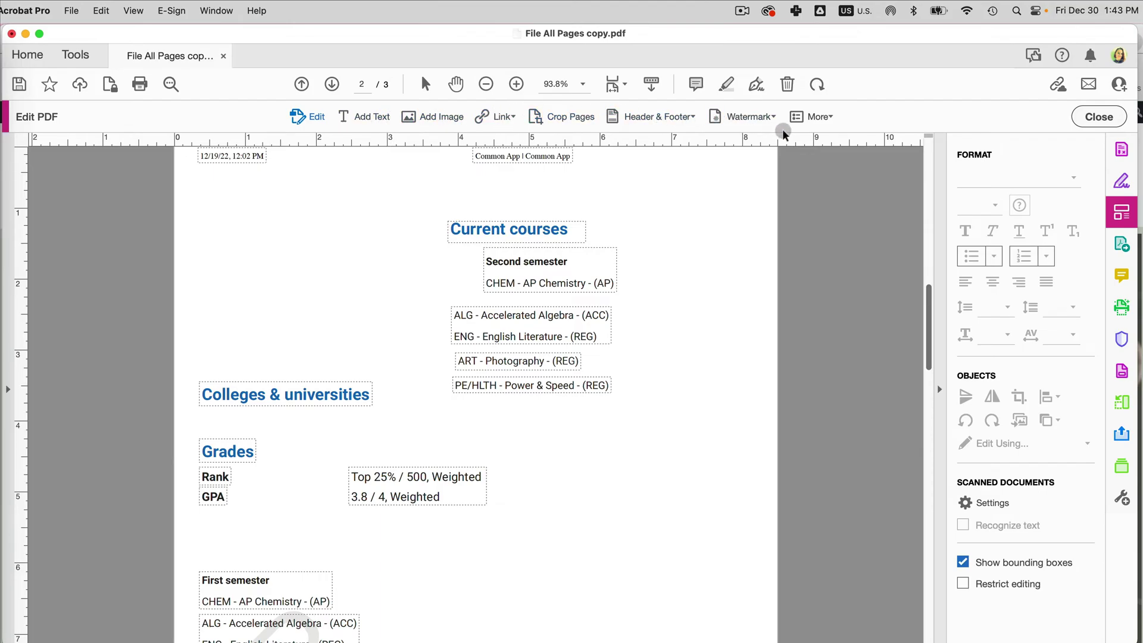
Left-align the Current courses text blocks and move the ALG/ENG lines up against CHEM.
drag(429, 206, 665, 412)
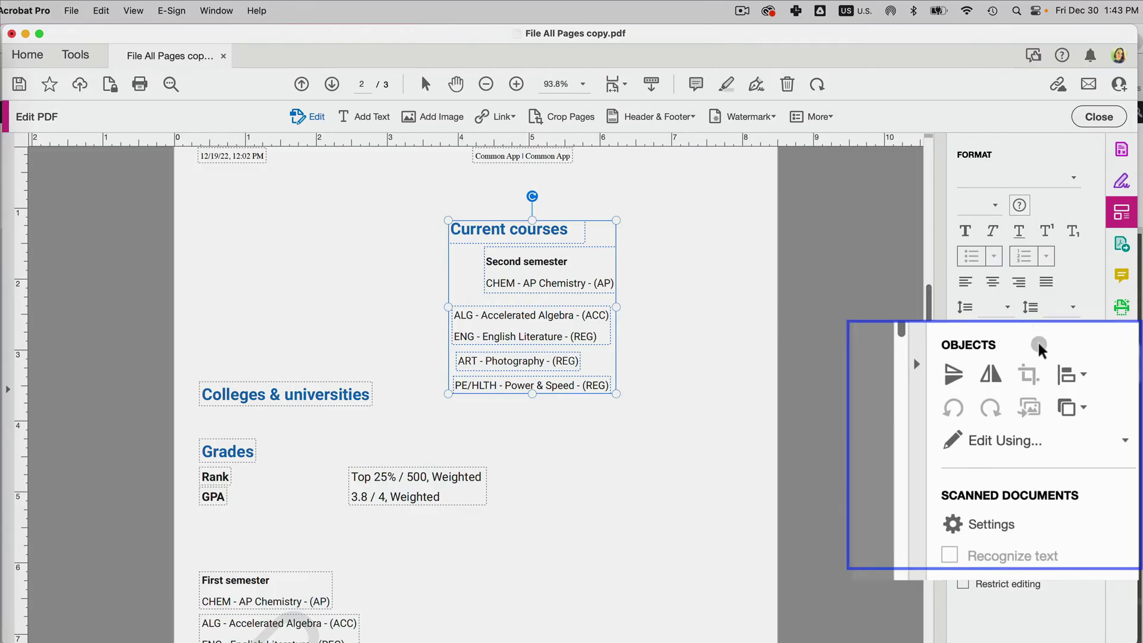
click(1082, 375)
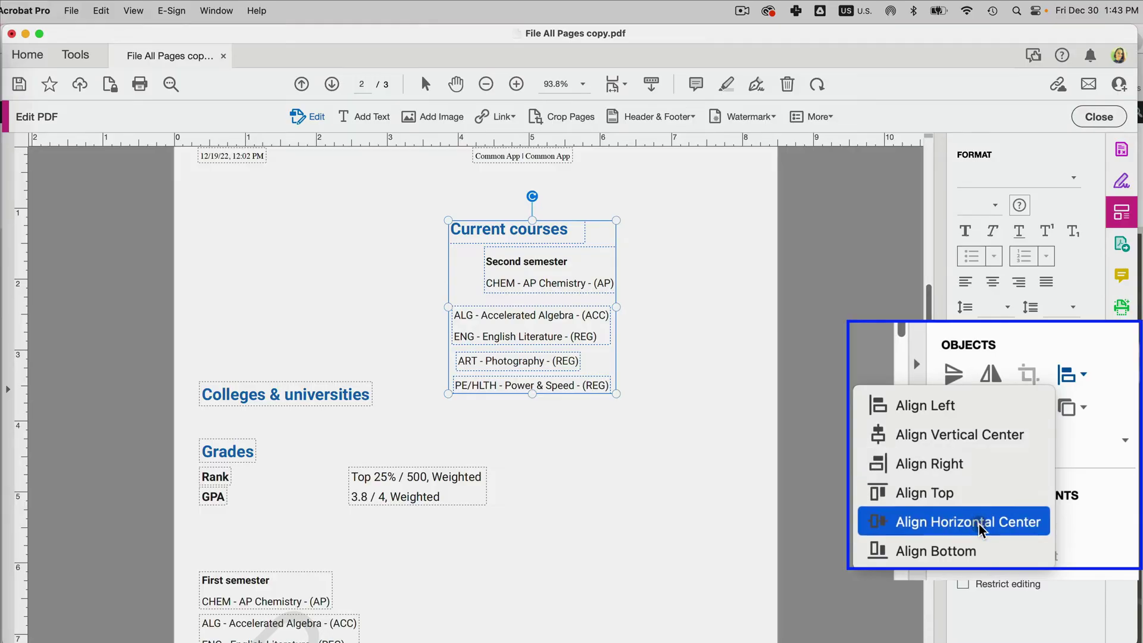
click(939, 404)
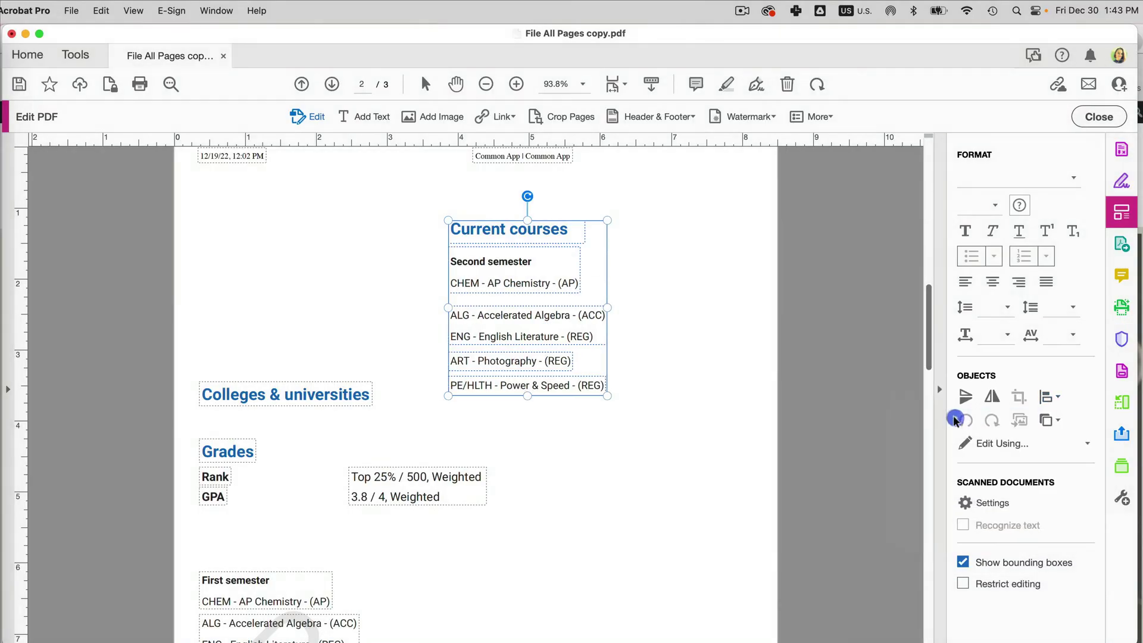
click(657, 291)
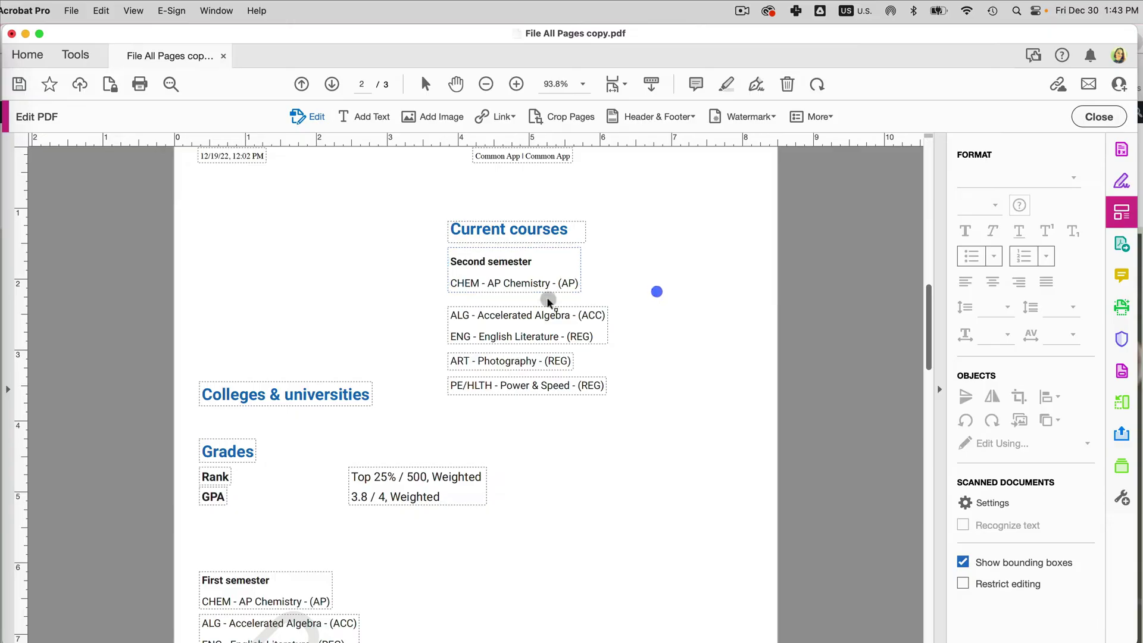
drag(547, 305, 546, 293)
Cut the entire Current courses block off page 2.
drag(663, 383, 424, 189)
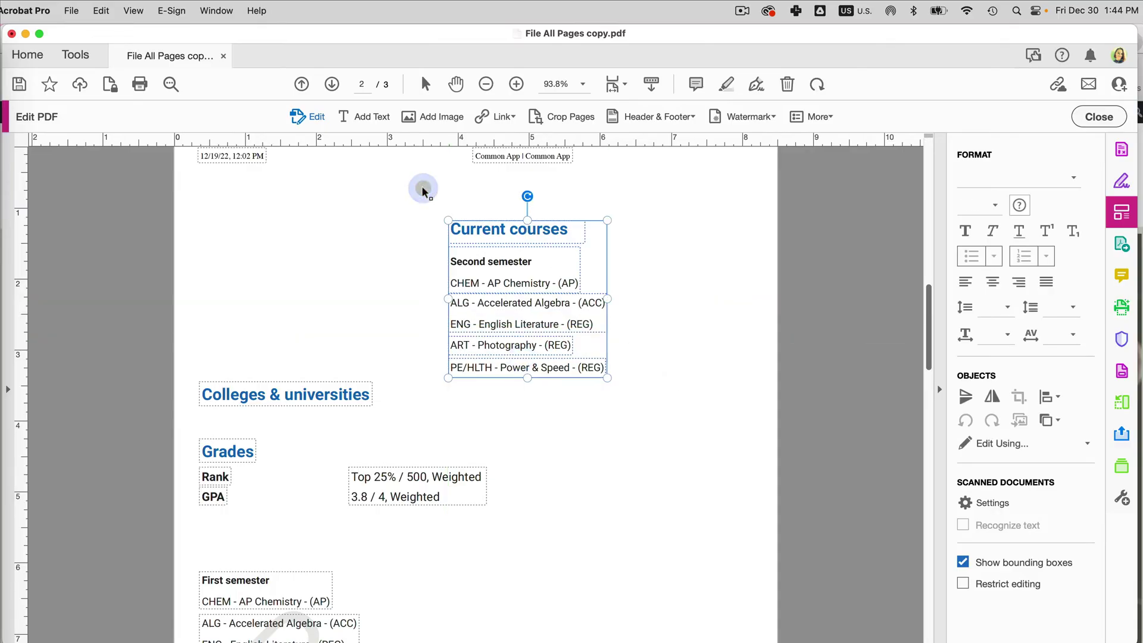
key(super+x)
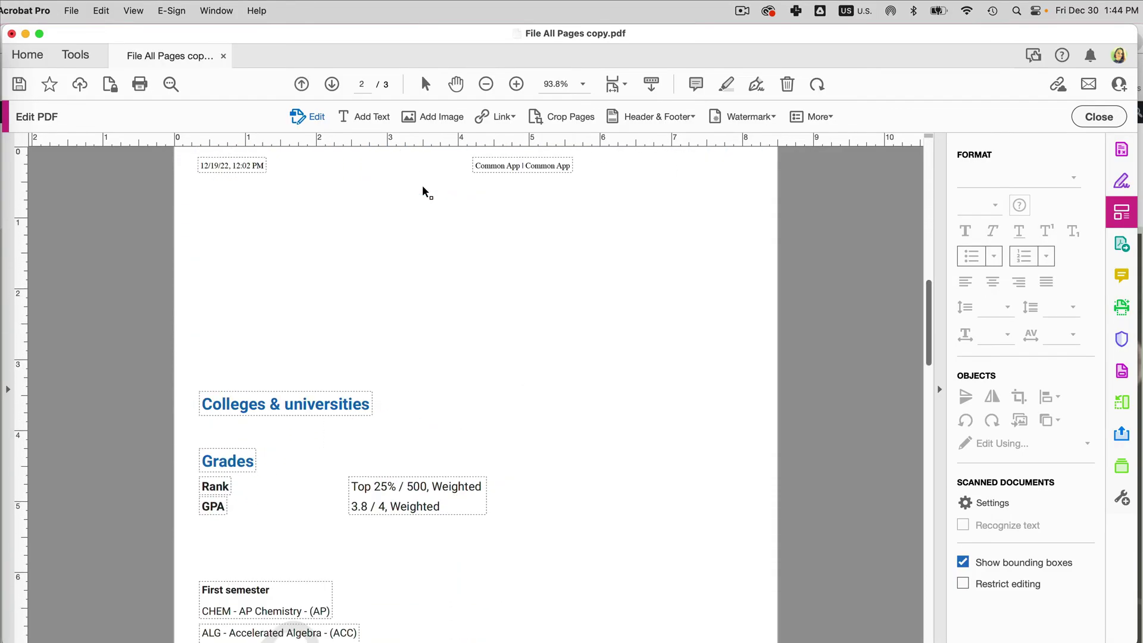
key(super+minus)
scroll(536, 594, up, 10)
scroll(659, 378, up, 2)
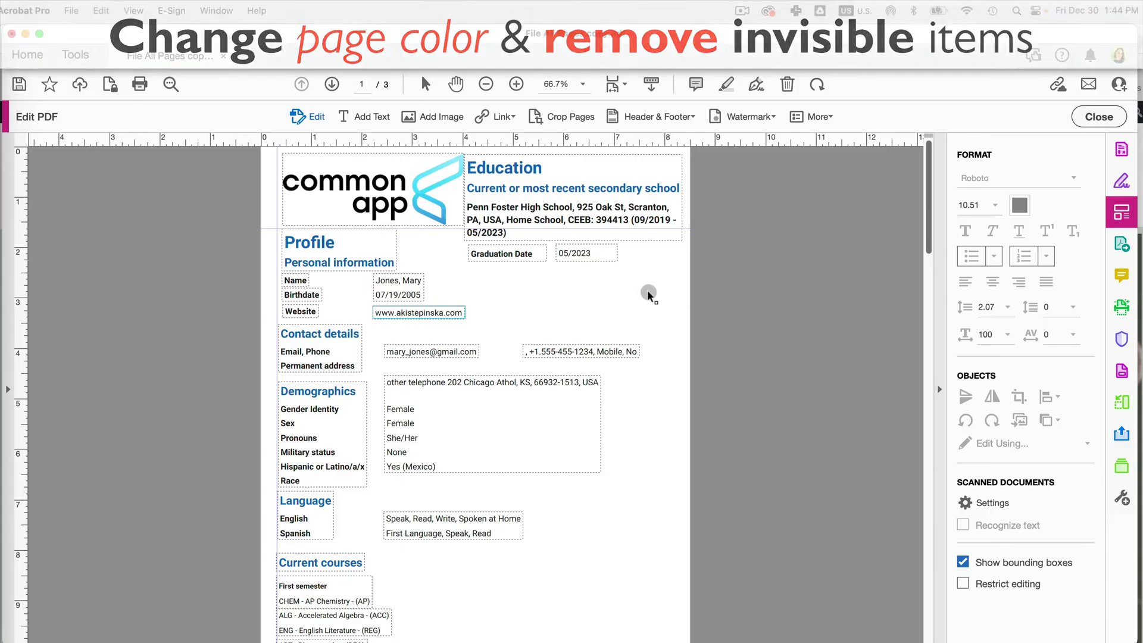
Add a light-blue BDE0FE background colour to page 1.
click(830, 117)
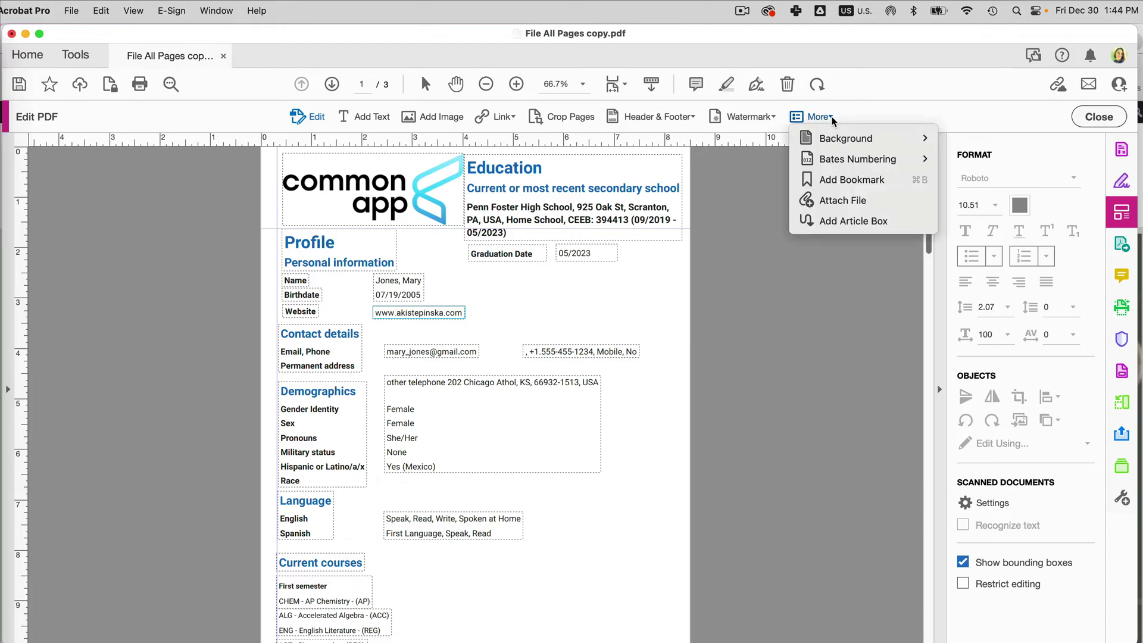
mouse_move(863, 136)
click(988, 137)
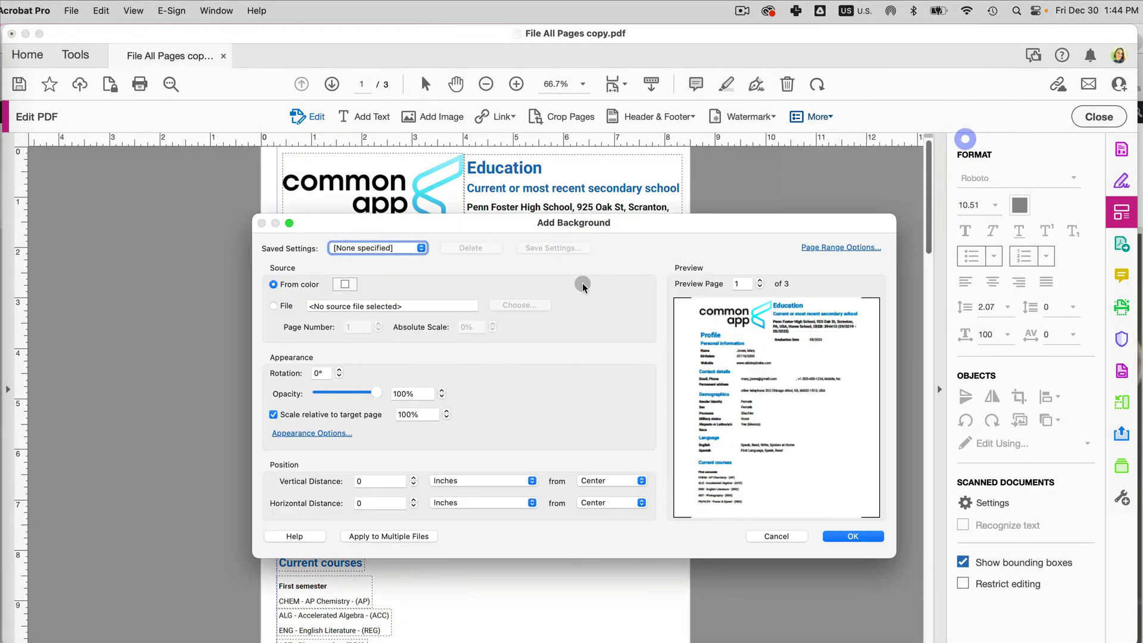
click(345, 285)
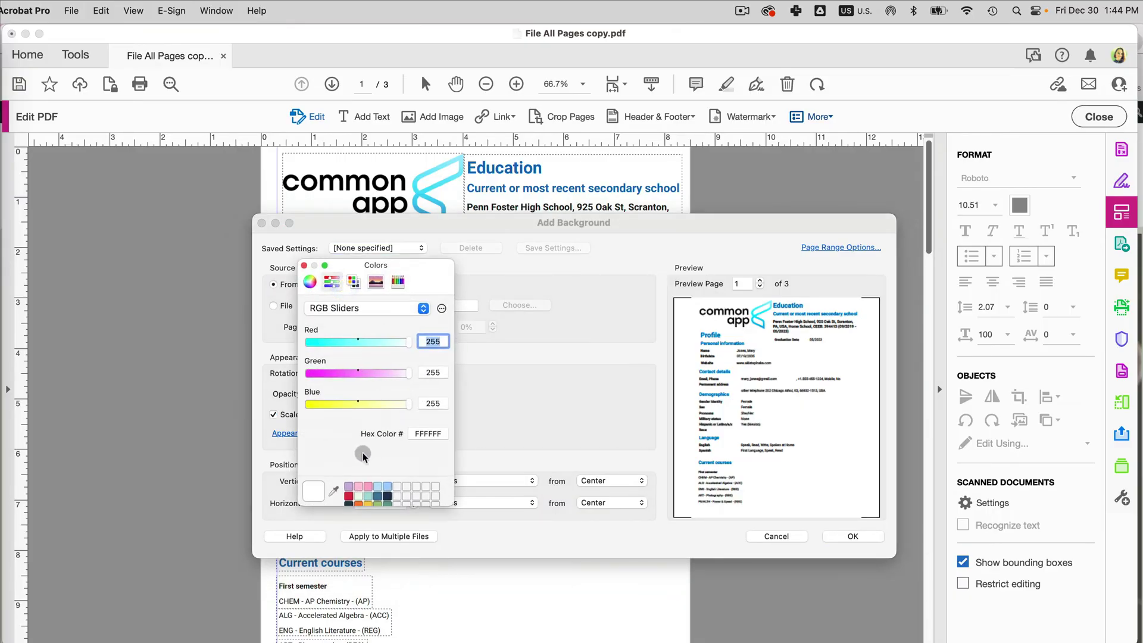
click(377, 486)
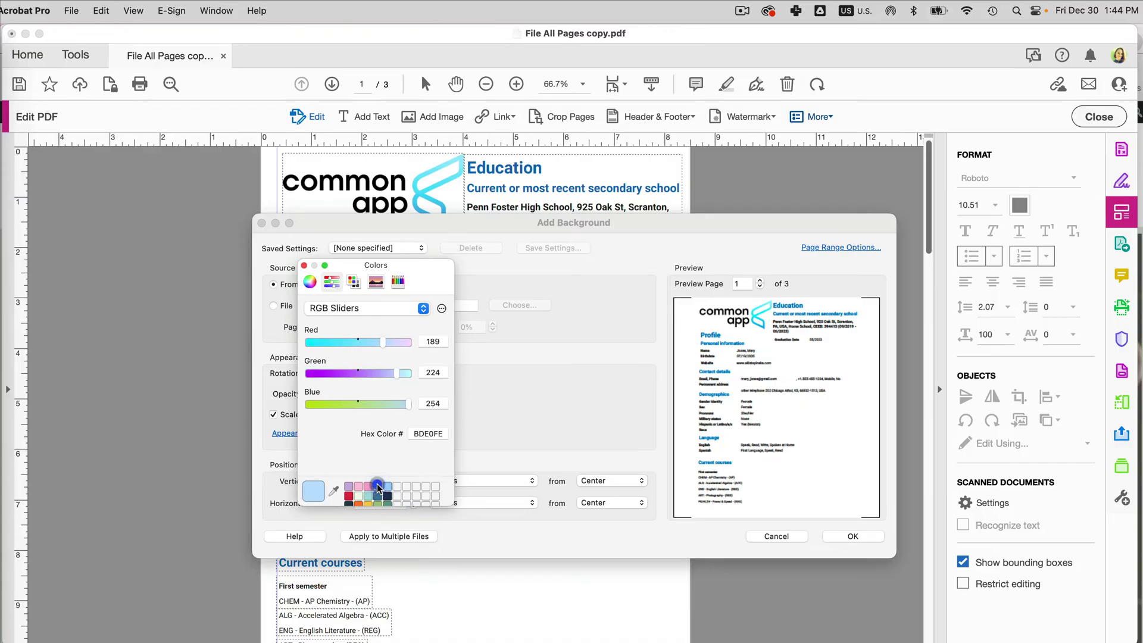
click(304, 265)
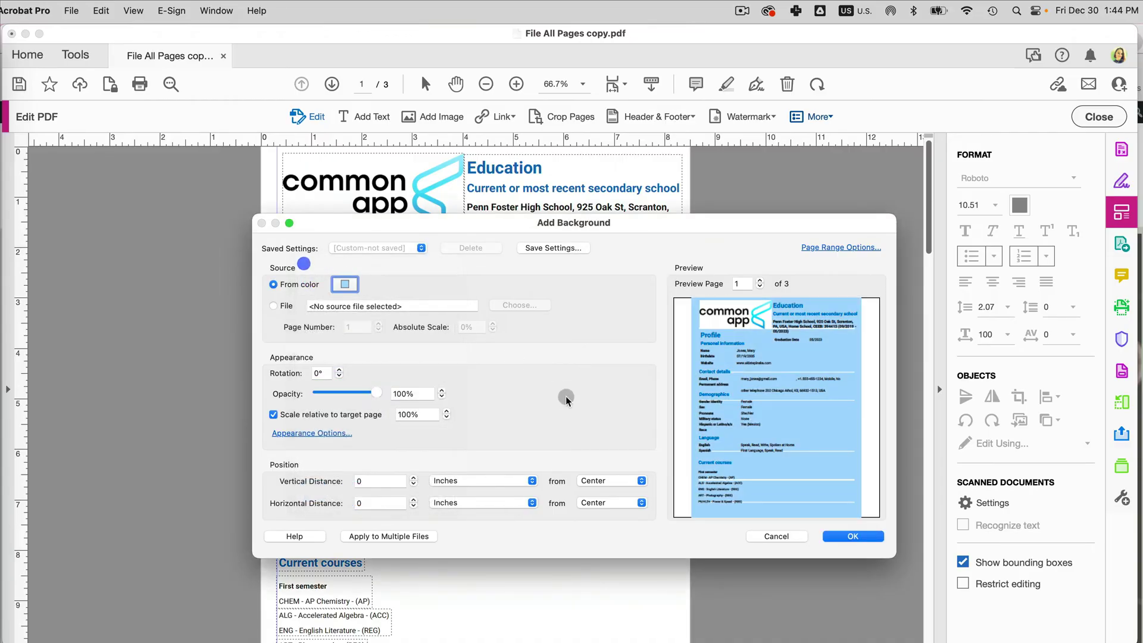
click(852, 536)
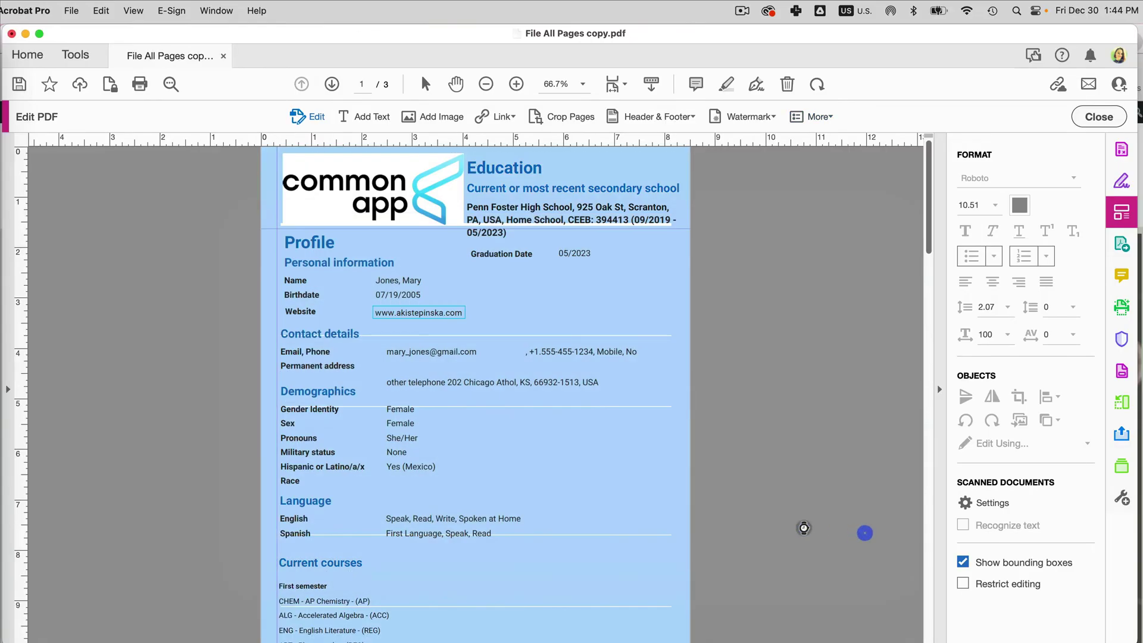
Adjust the rule under Contact details and the Common App logo position.
click(665, 334)
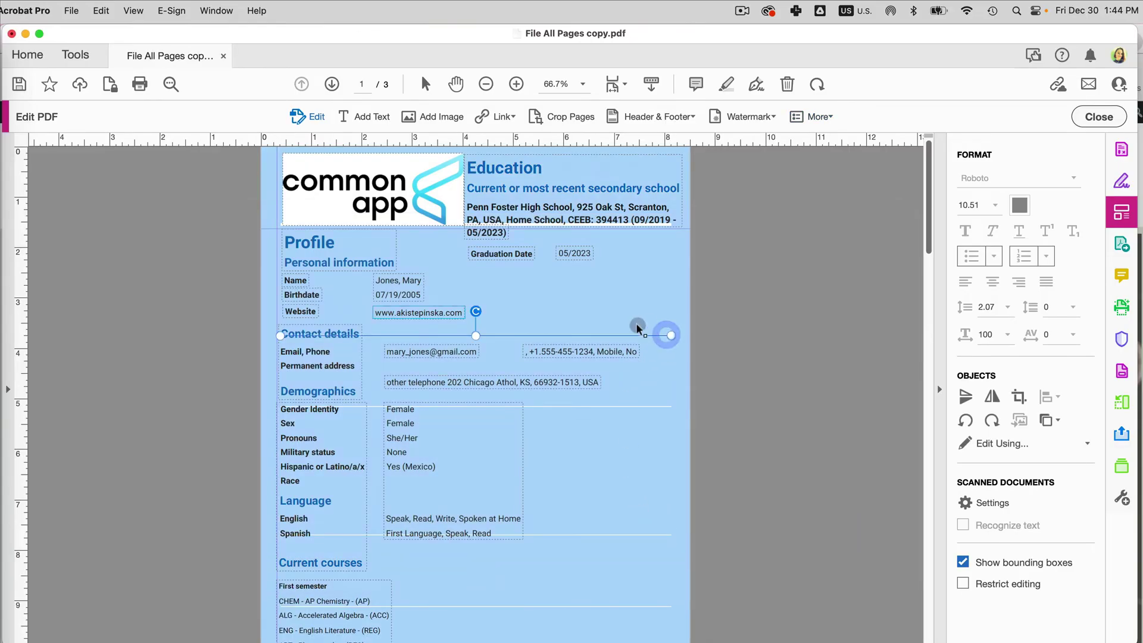
click(656, 405)
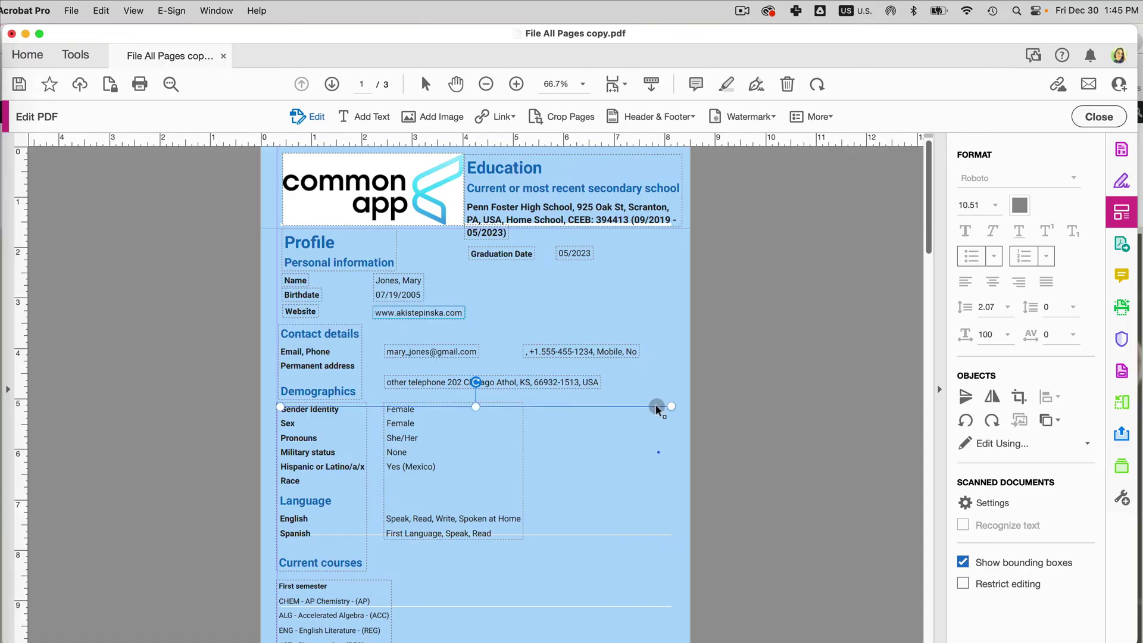
scroll(670, 537, down, 2)
scroll(669, 537, up, 2)
drag(442, 208, 434, 196)
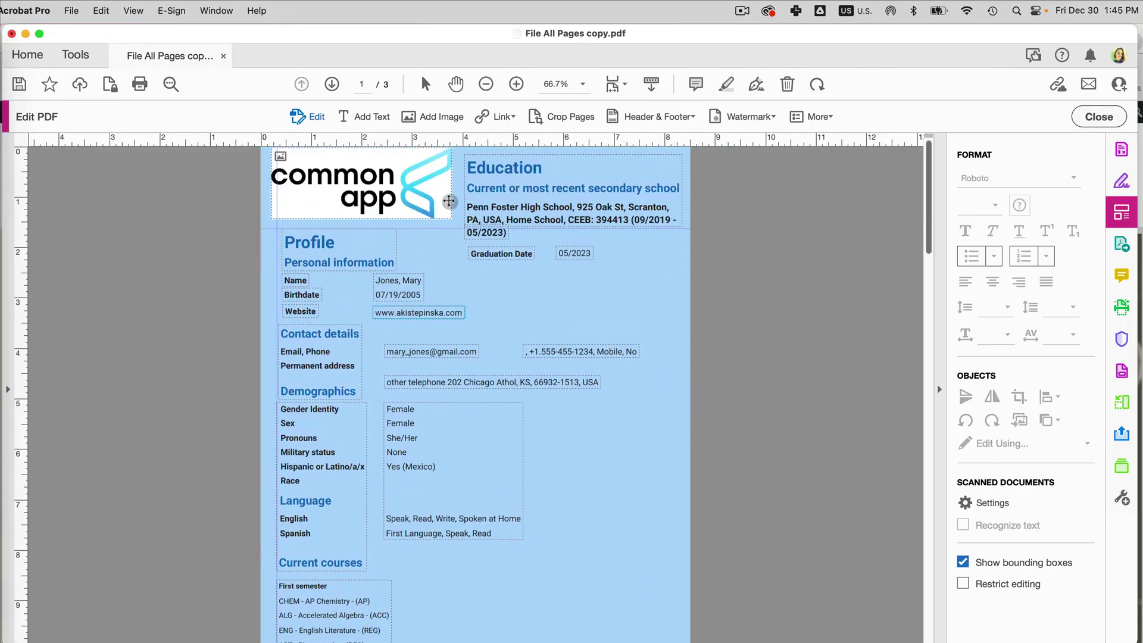
scroll(554, 411, down, 2)
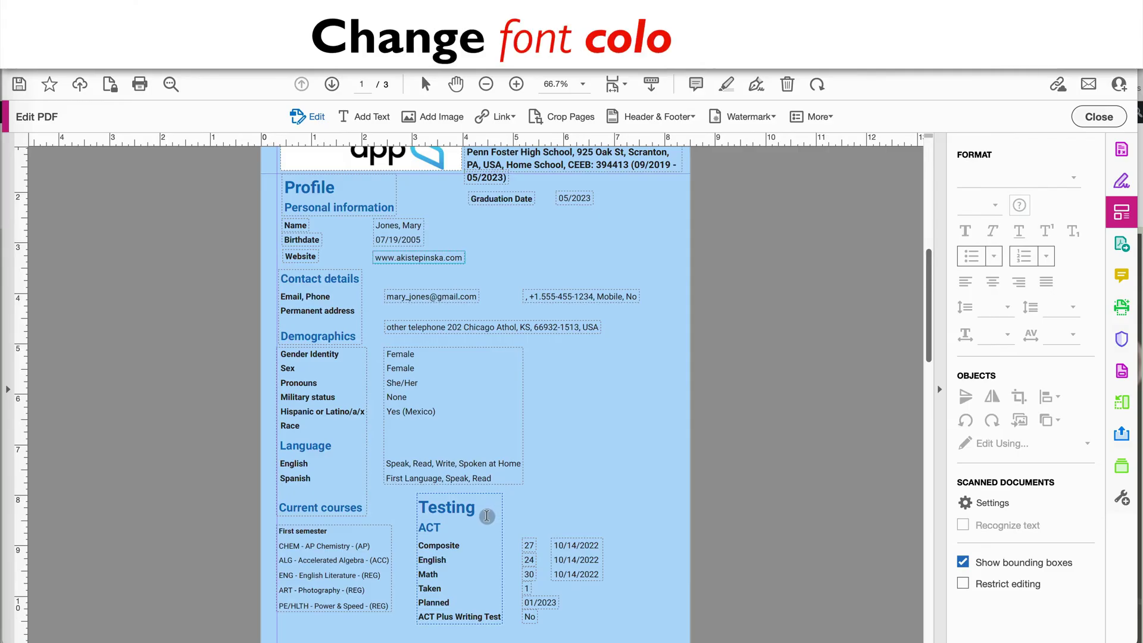
Check the Testing heading's blue colour, bullet style and font options without changing them.
double_click(465, 507)
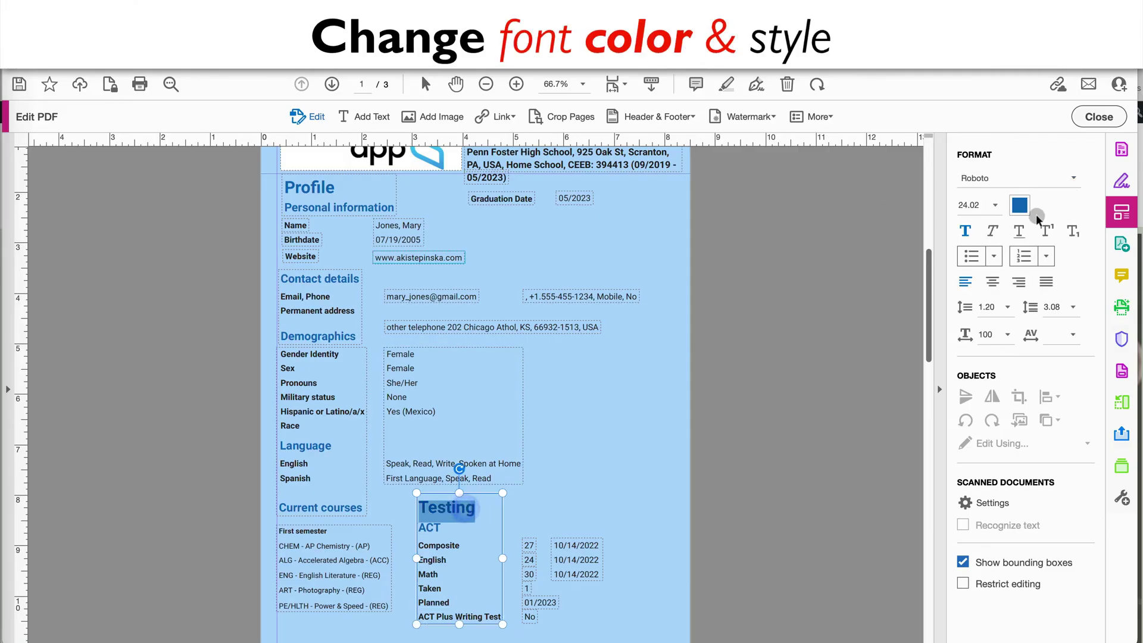
click(1019, 204)
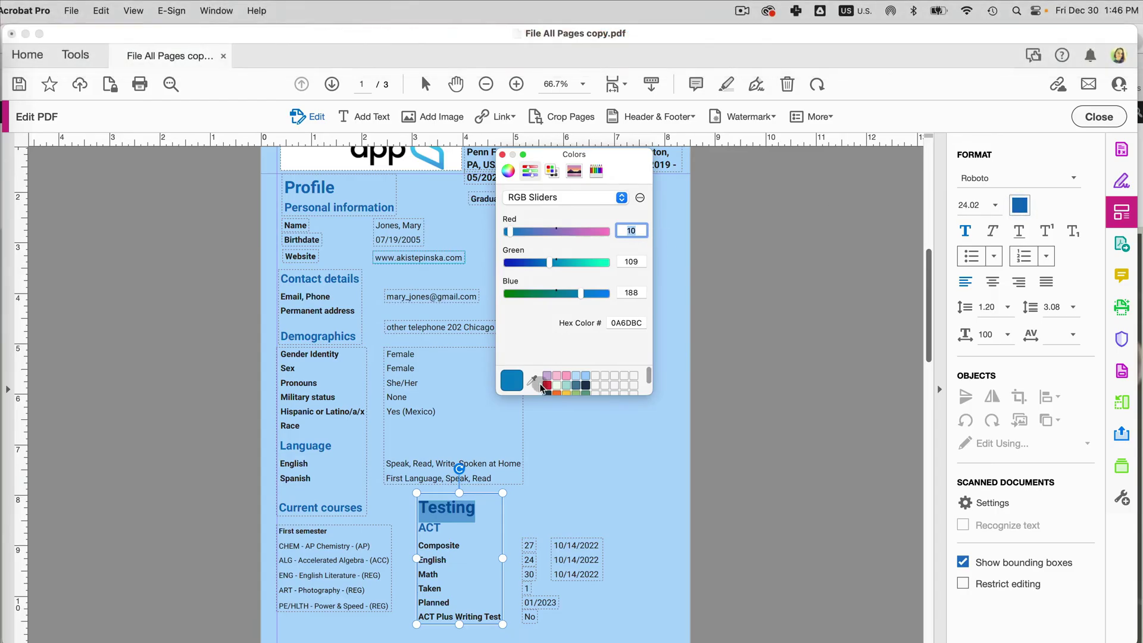
scroll(581, 381, down, 3)
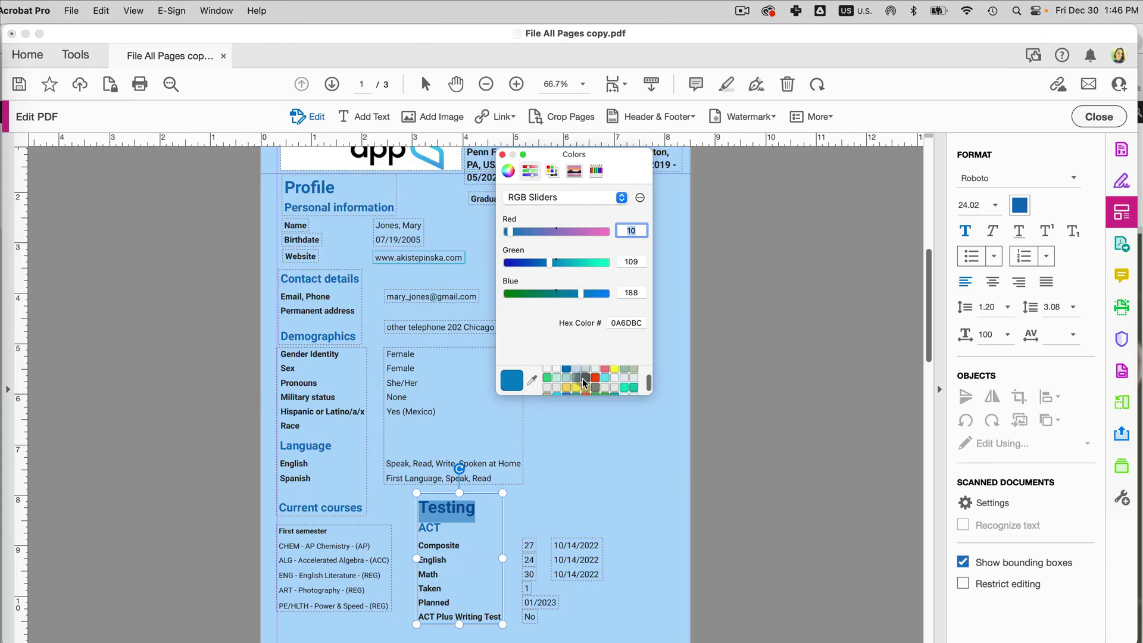
click(502, 155)
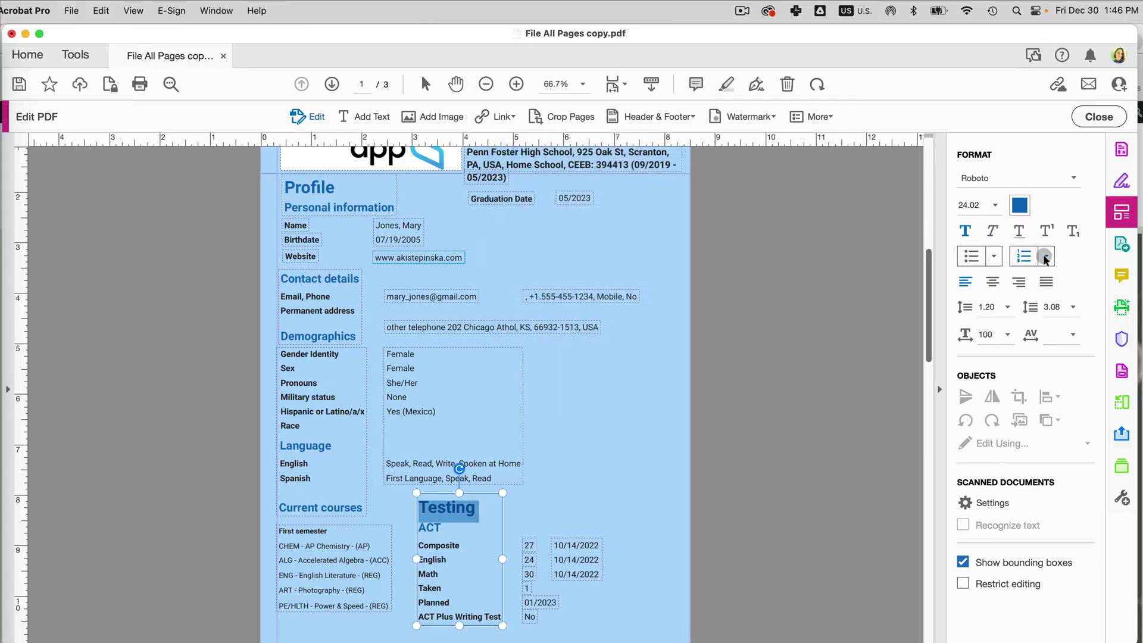
click(994, 260)
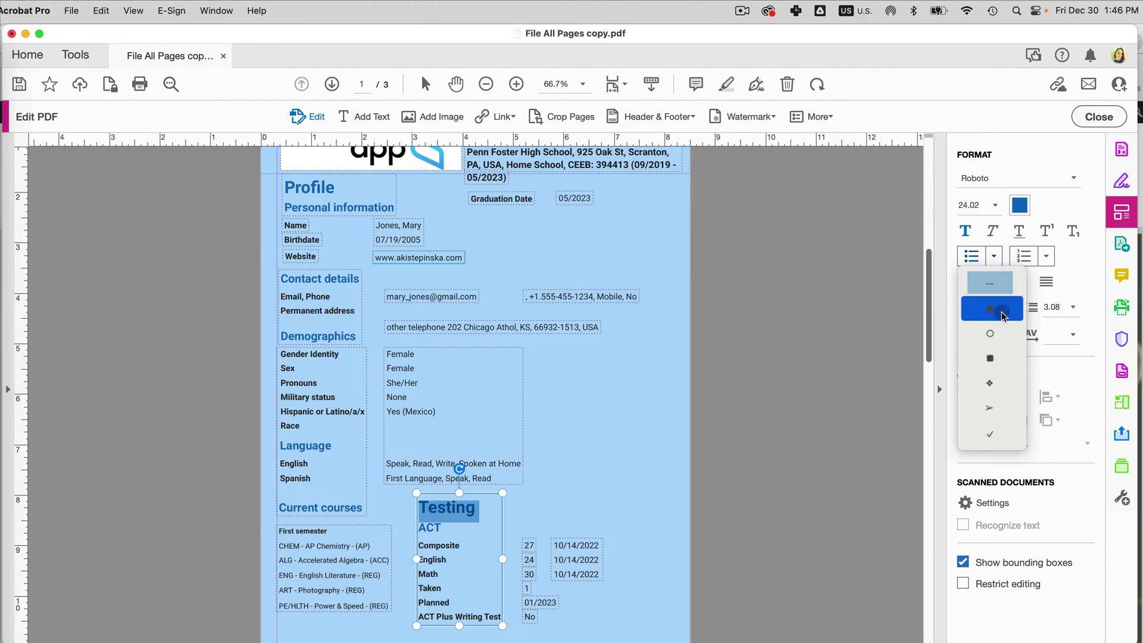
click(1082, 206)
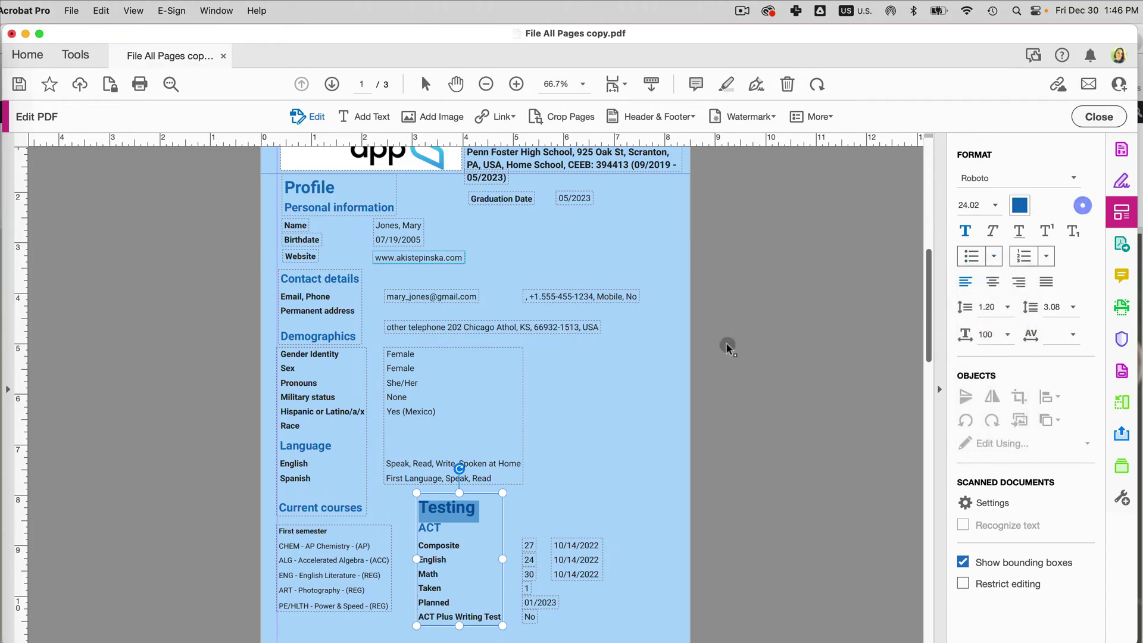
click(1068, 179)
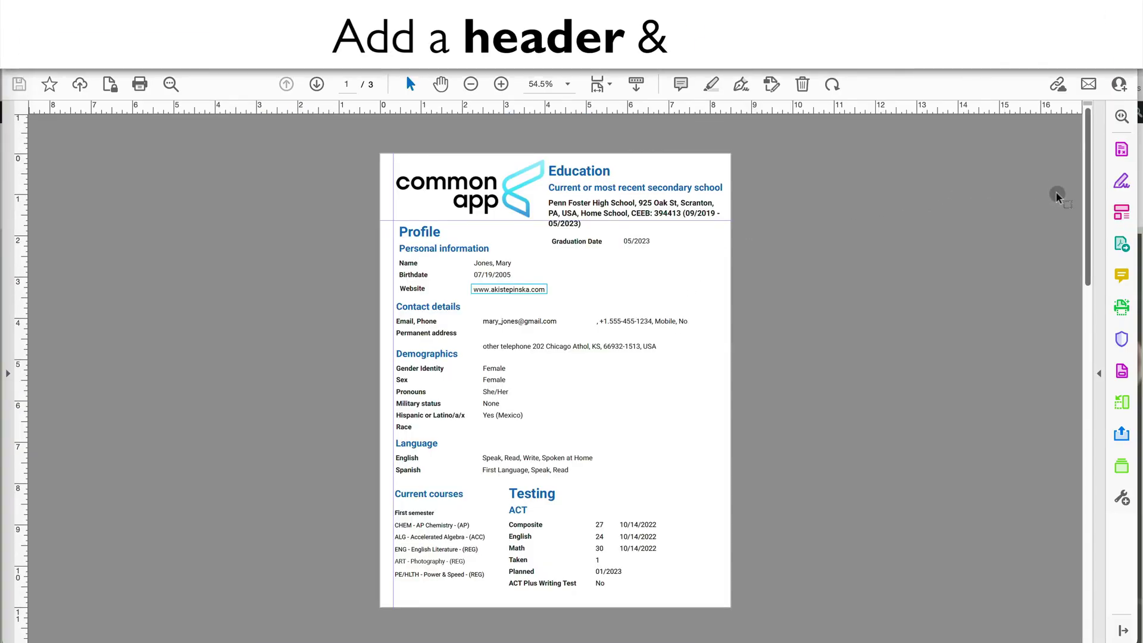
Start a new header and footer with 'Common Application' as the centre header.
click(1122, 212)
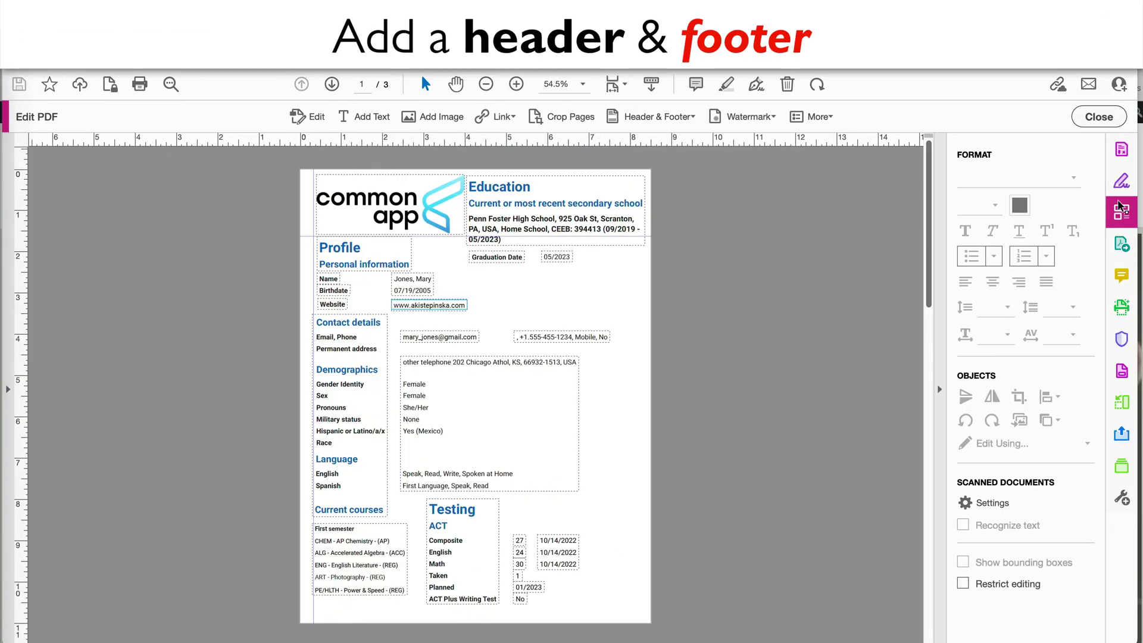
click(691, 117)
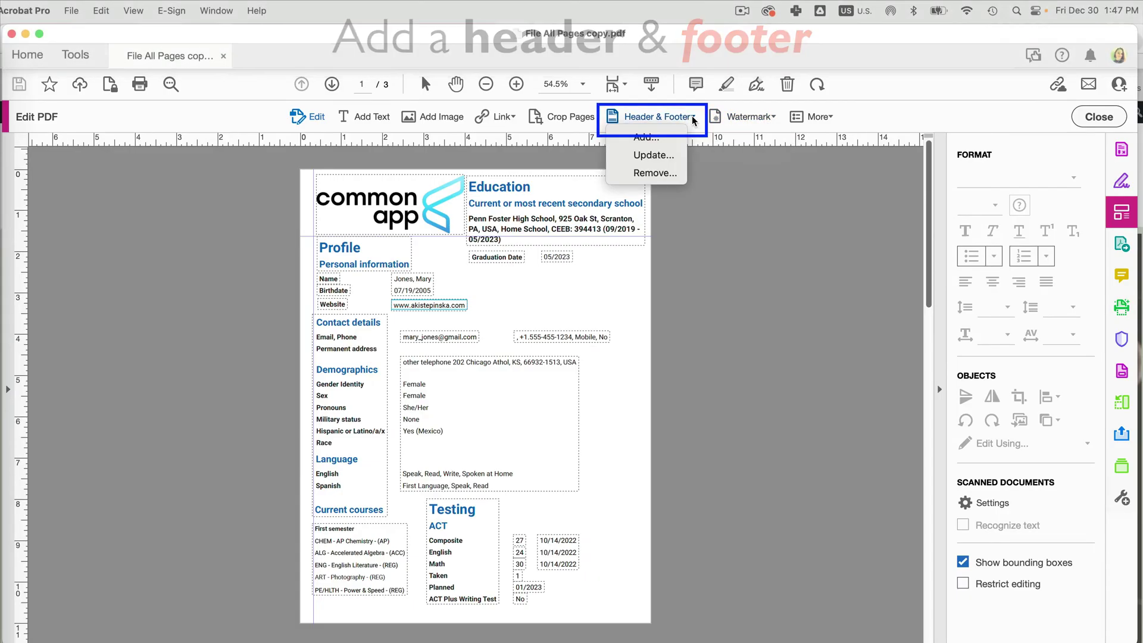
click(667, 136)
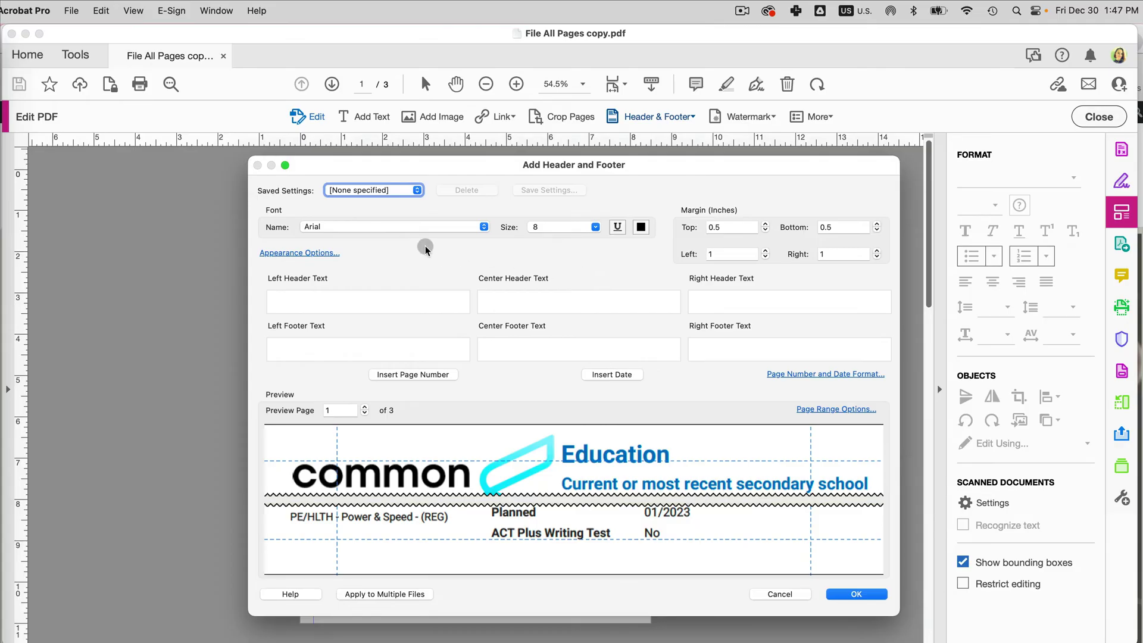
click(367, 305)
click(570, 303)
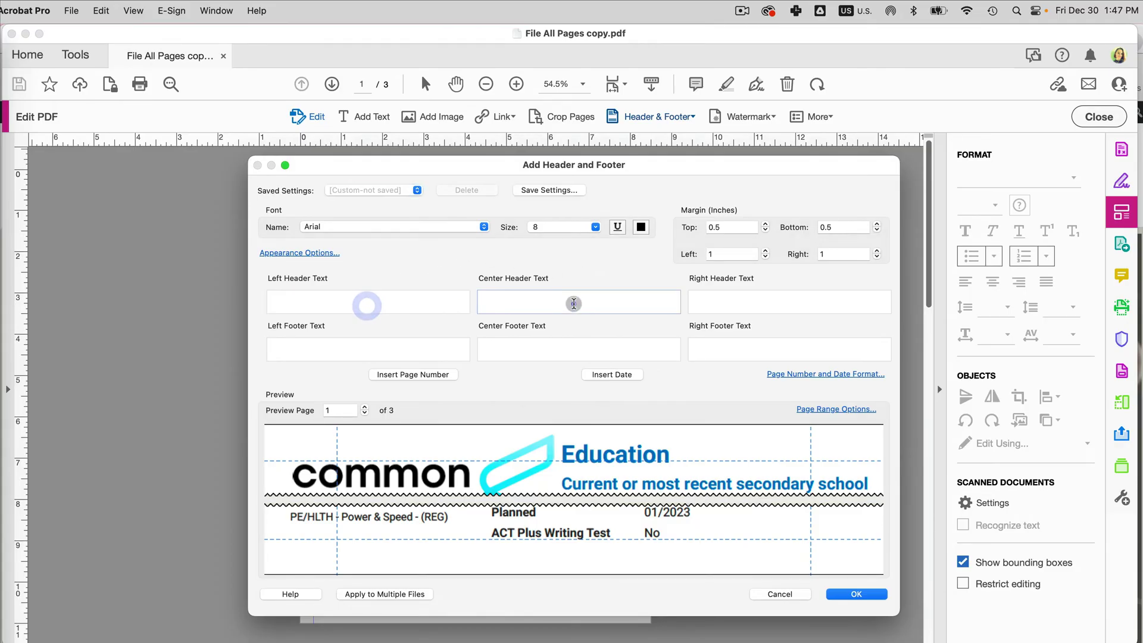
click(752, 303)
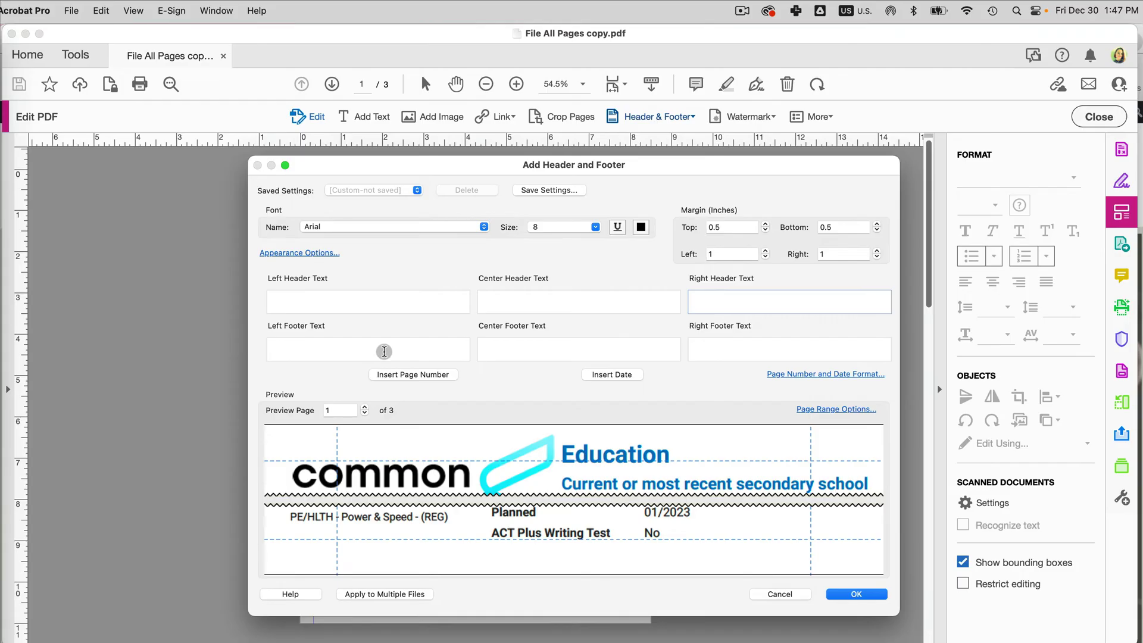
click(748, 349)
click(569, 300)
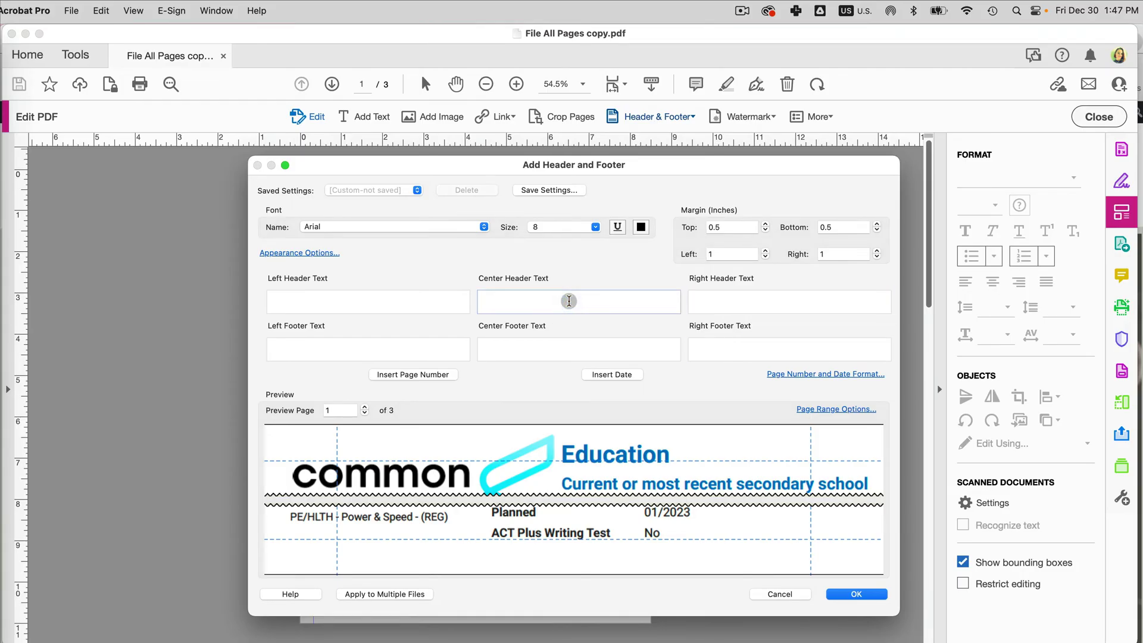
text(Common Application)
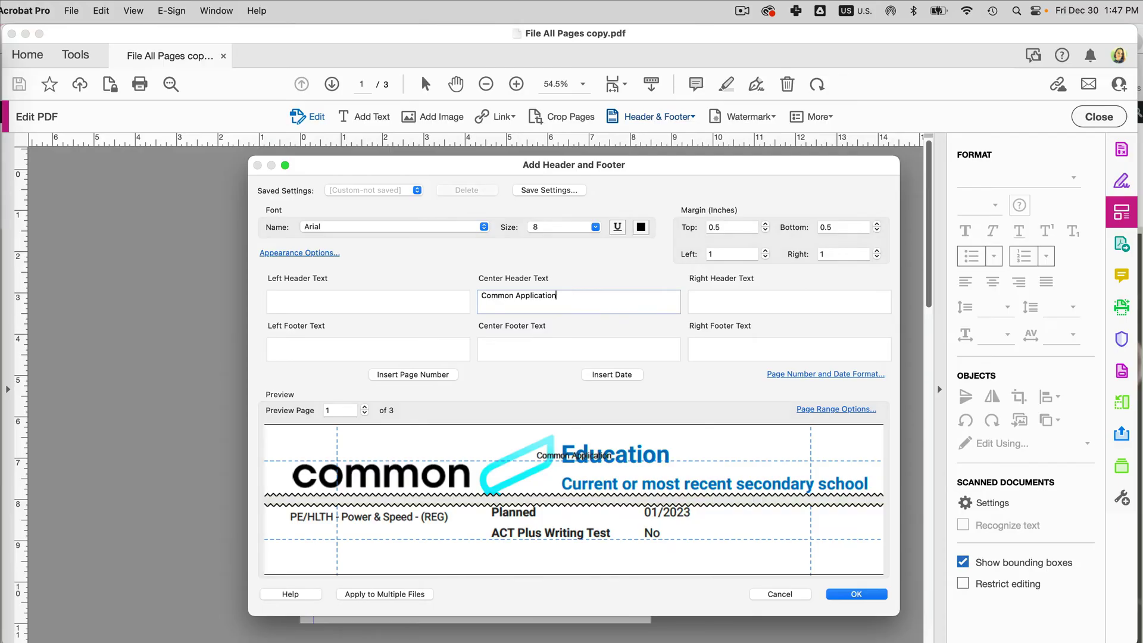
Insert the page number in the centre footer and the date in the right header, then apply.
click(587, 351)
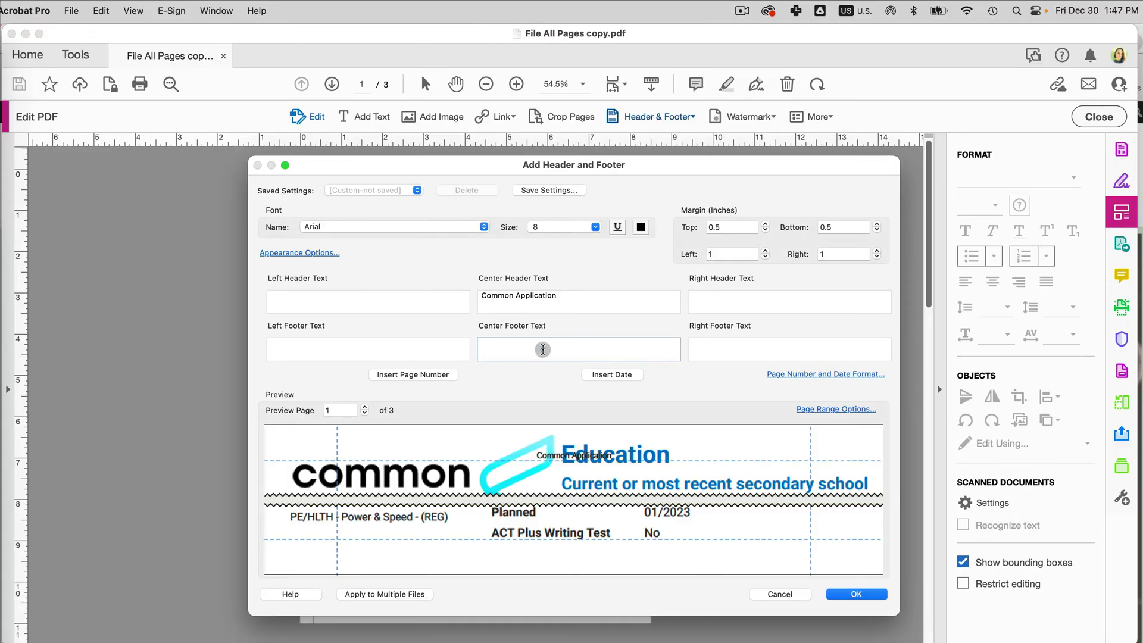
click(408, 375)
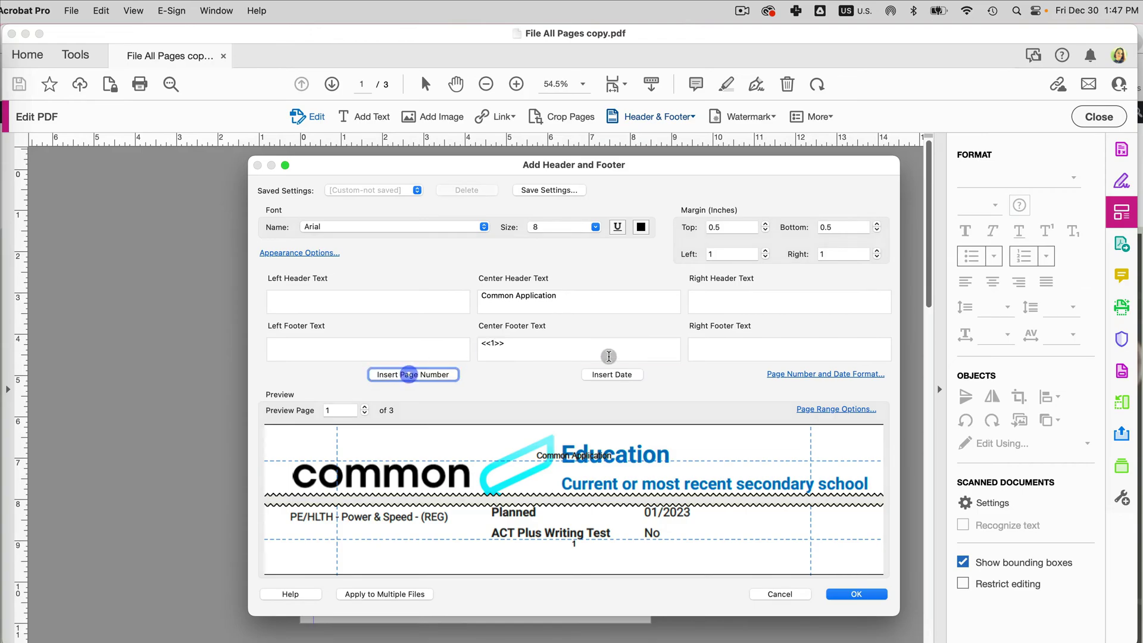
click(762, 299)
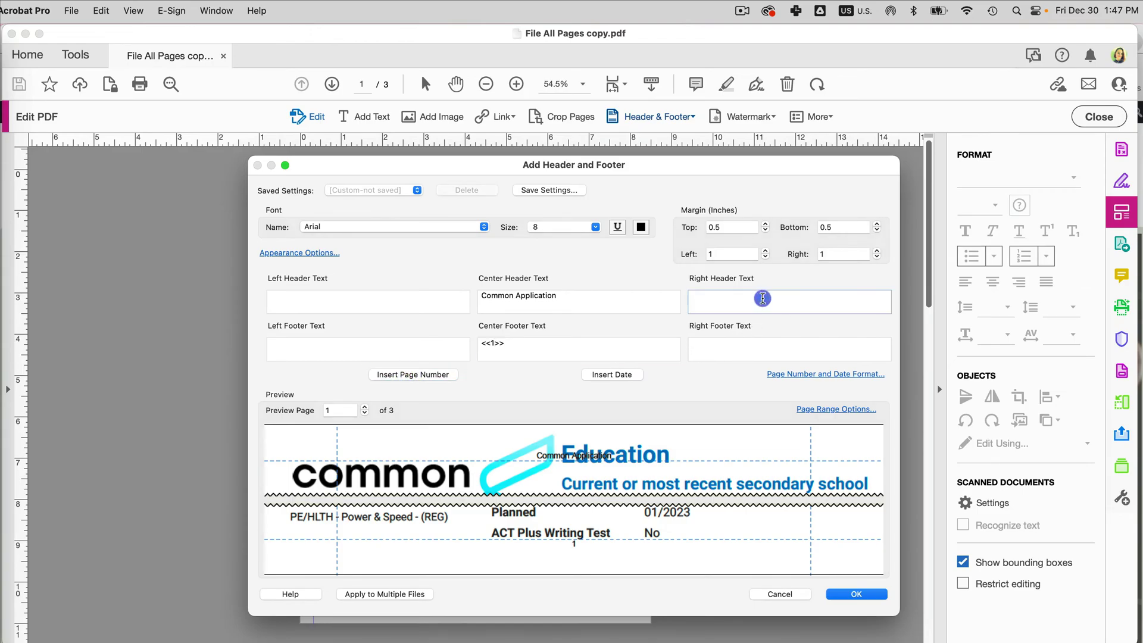
click(612, 374)
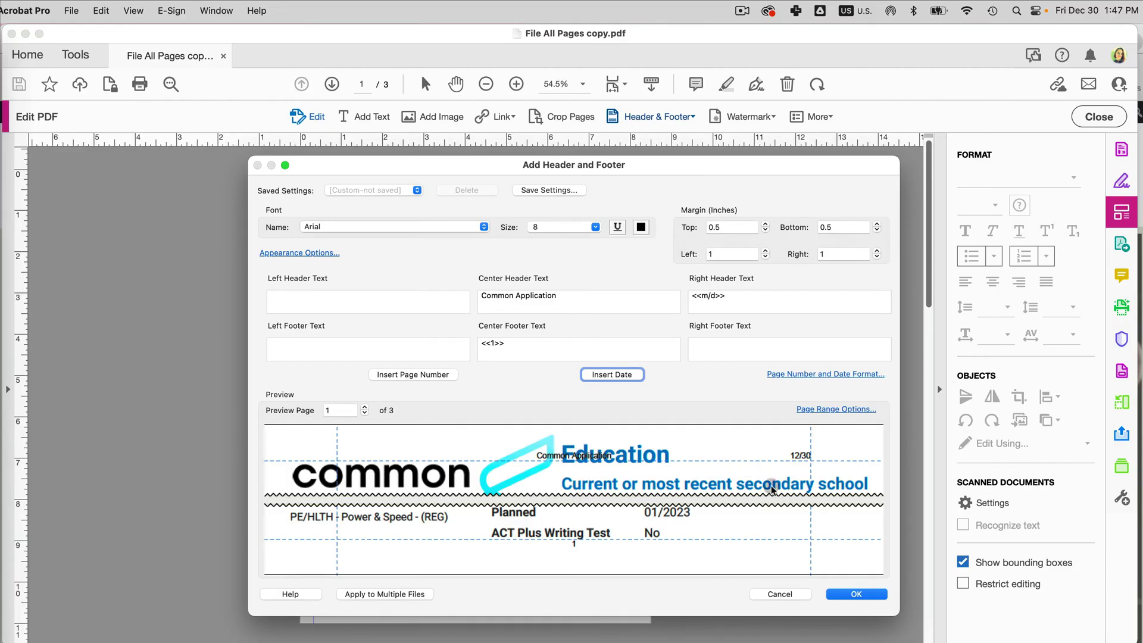
click(855, 594)
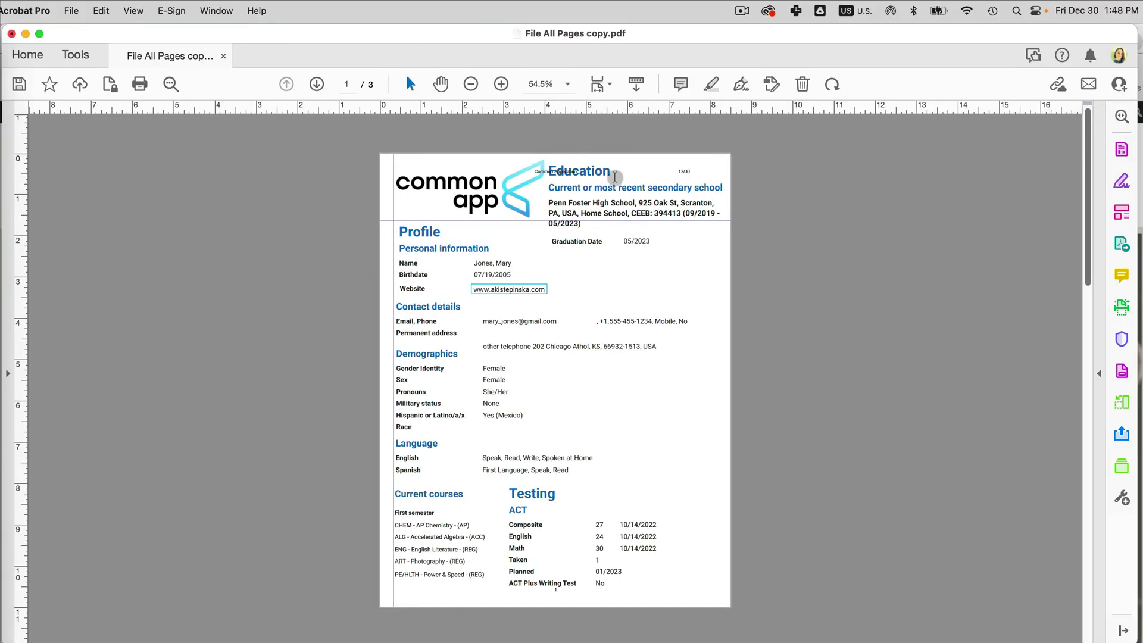
Move the Education block down below the new header.
click(1122, 212)
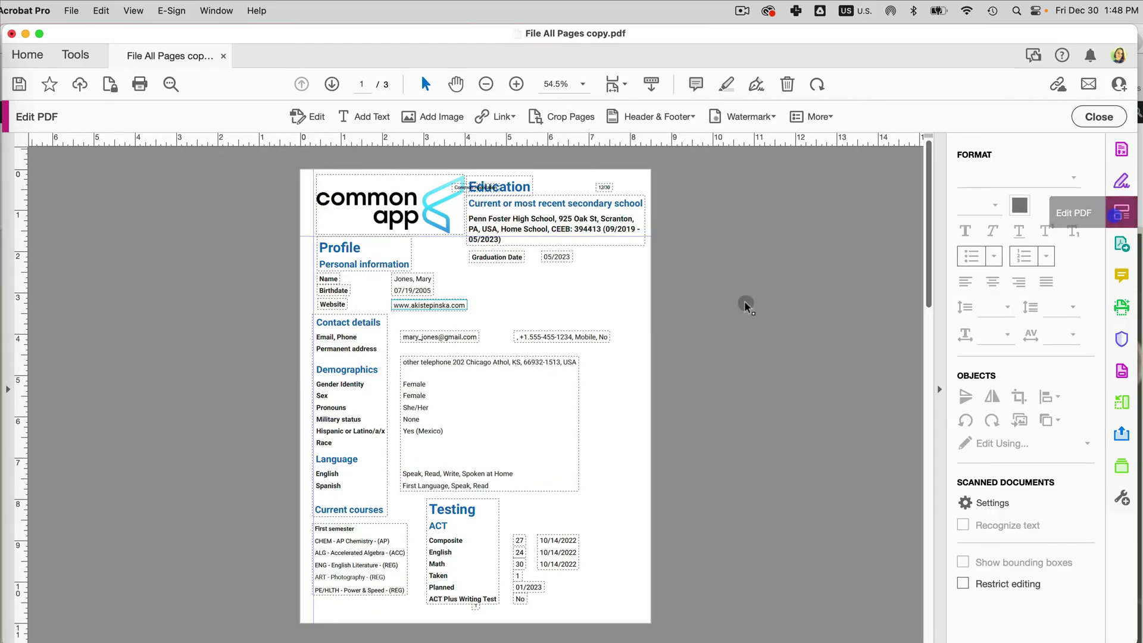
drag(634, 260, 501, 188)
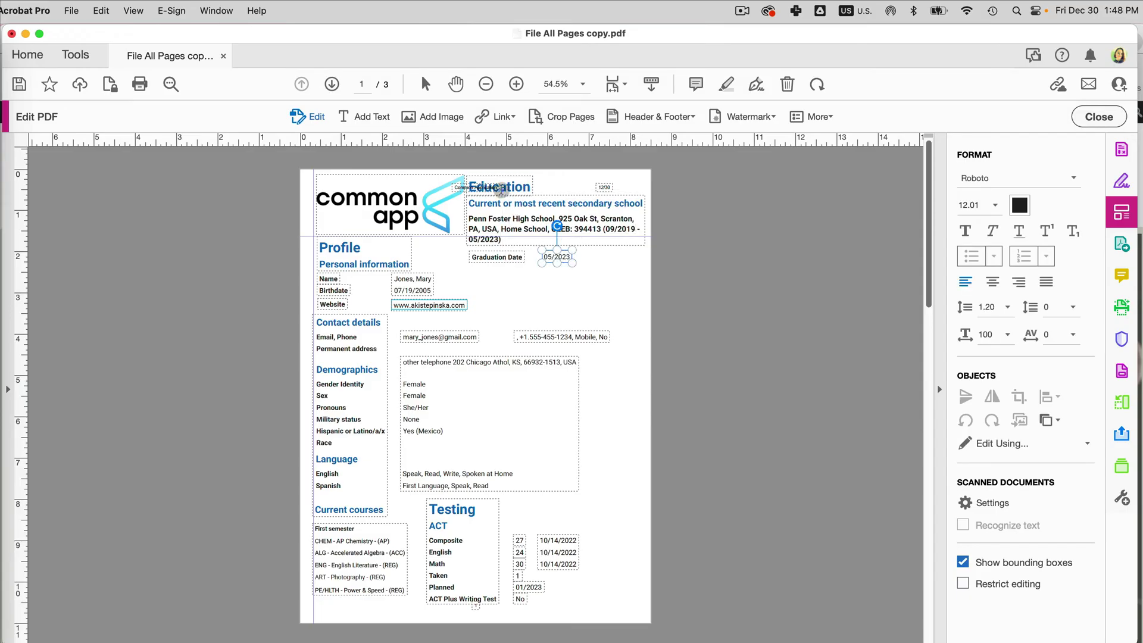
click(619, 274)
click(471, 194)
shift+click(475, 254)
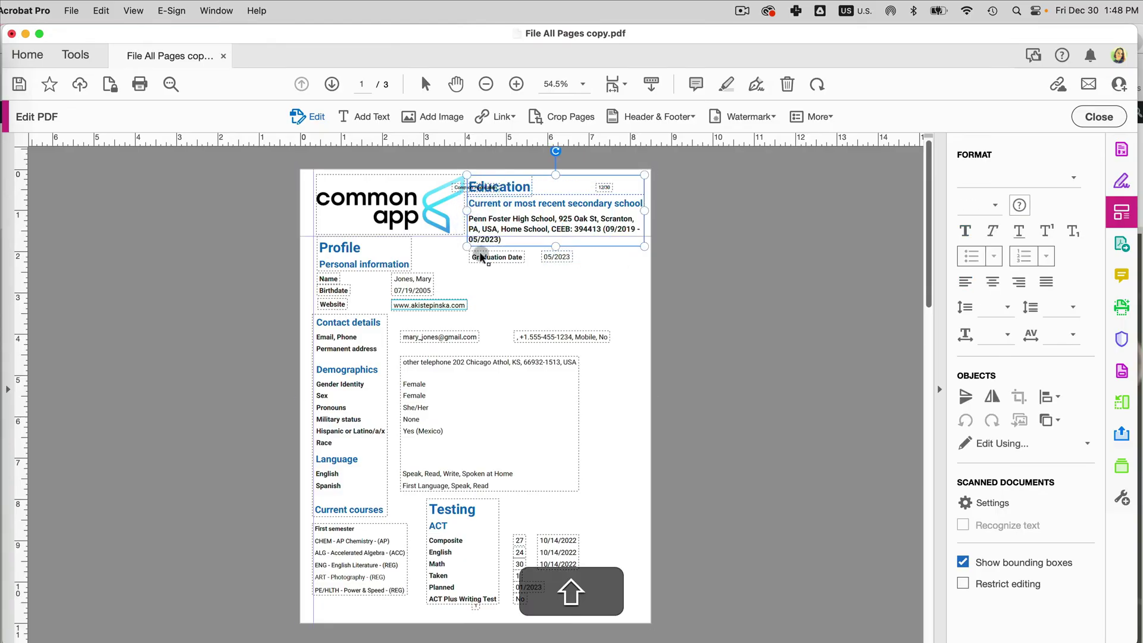
drag(474, 255, 476, 295)
click(474, 183)
Shift the Common Application header text and the date further right.
drag(517, 182, 549, 177)
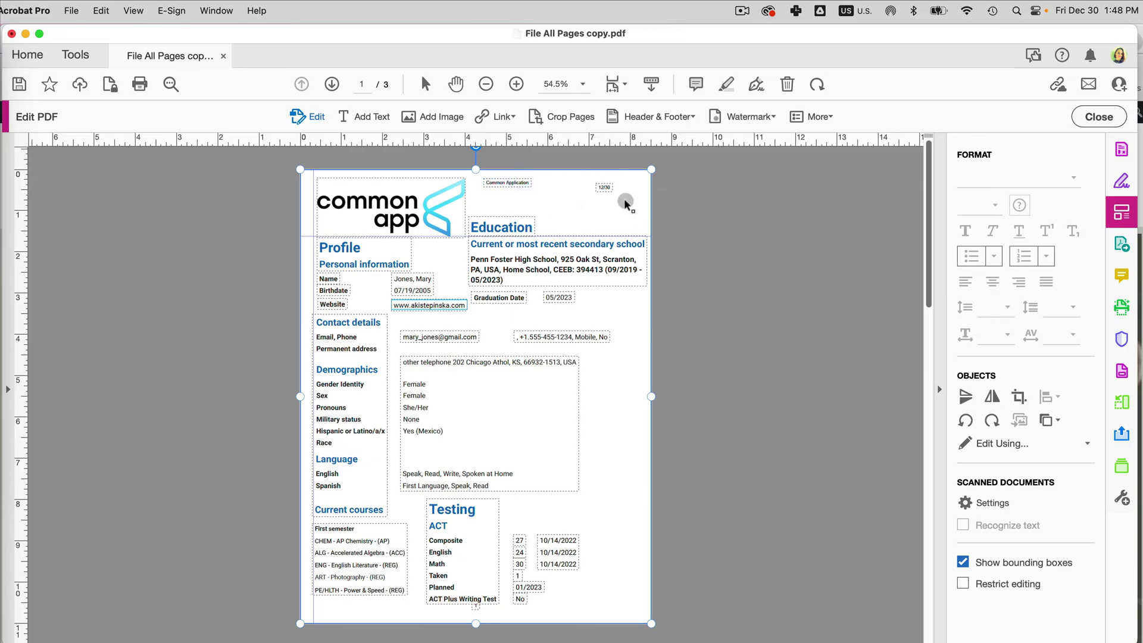
drag(610, 185, 622, 179)
drag(478, 610, 476, 618)
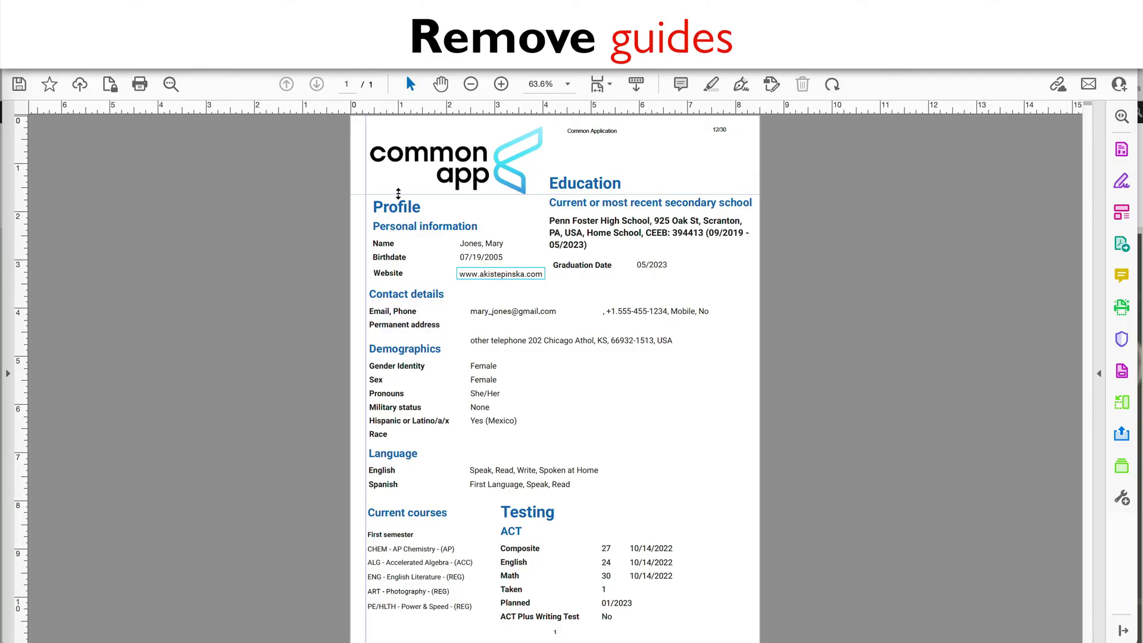
Drag both ruler guides off the page, then try logo flips and undo them.
drag(360, 192, 365, 72)
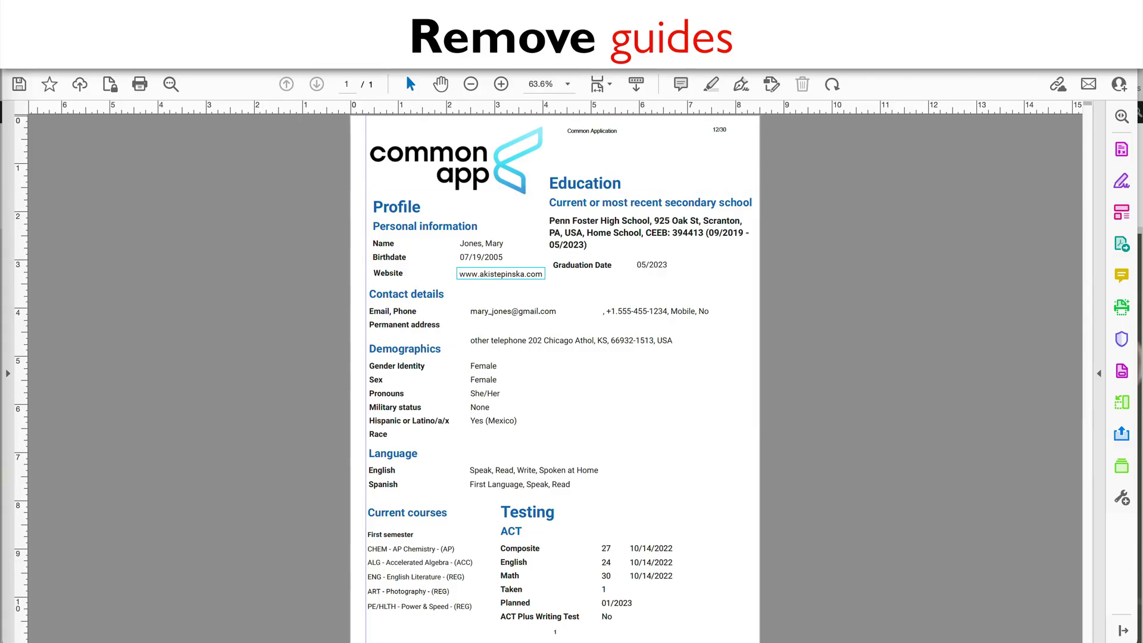
drag(366, 173, 18, 172)
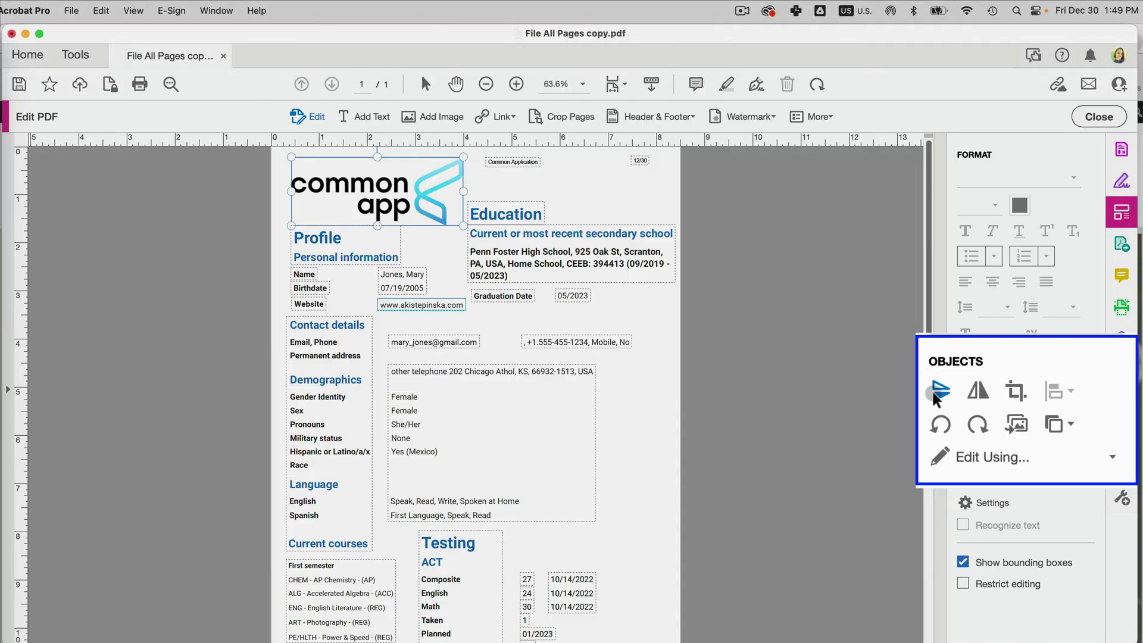
click(940, 393)
click(939, 394)
click(980, 393)
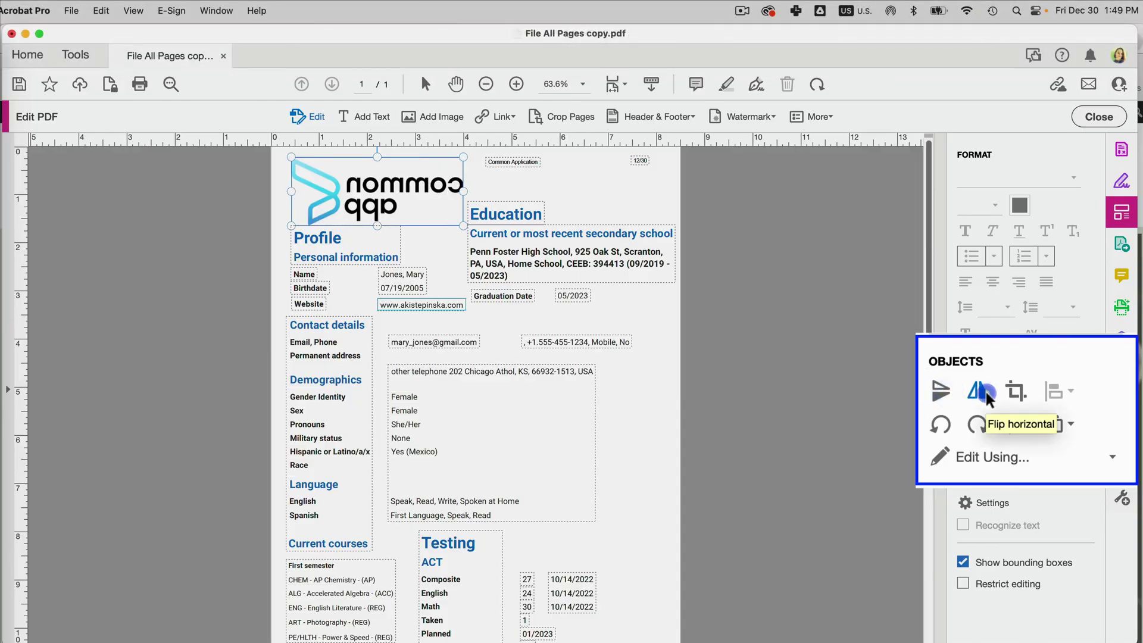
click(983, 394)
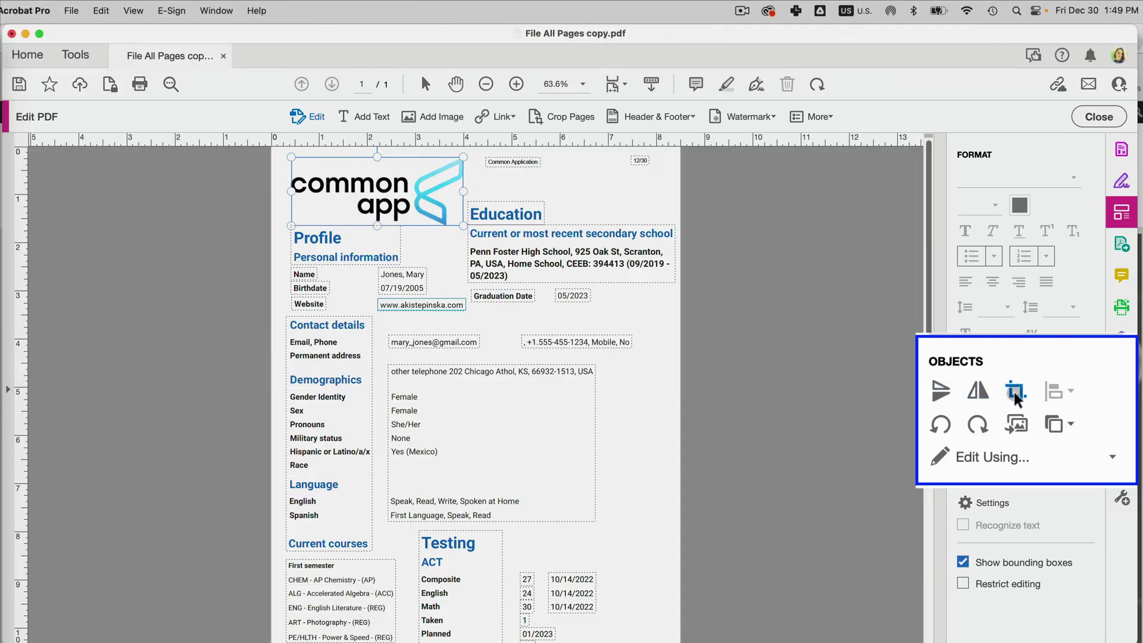
click(1057, 422)
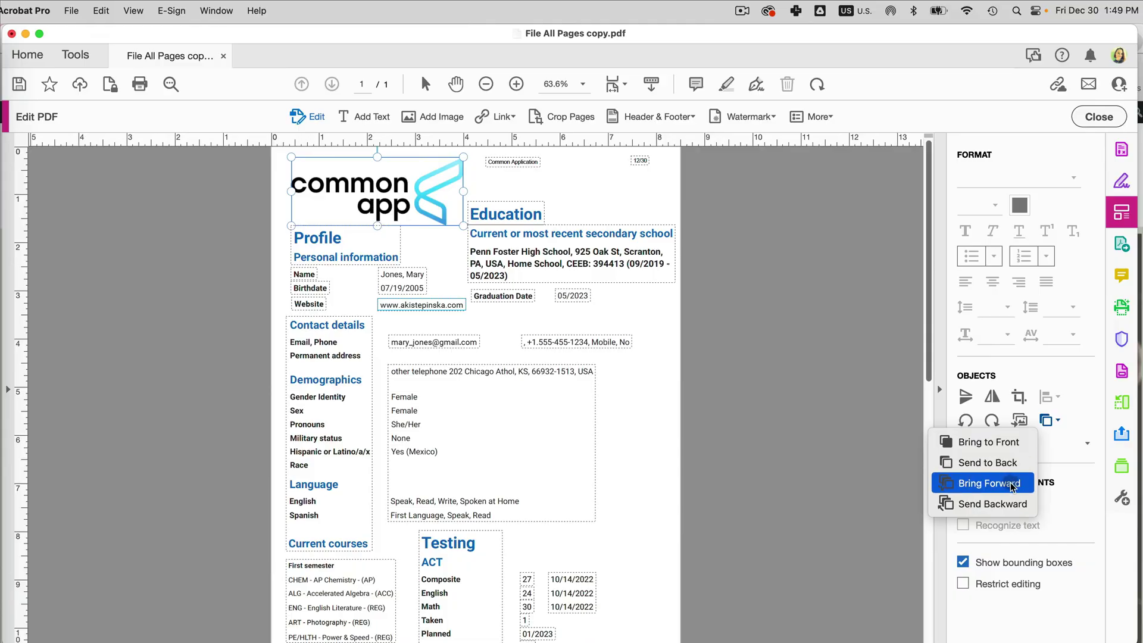
click(1085, 423)
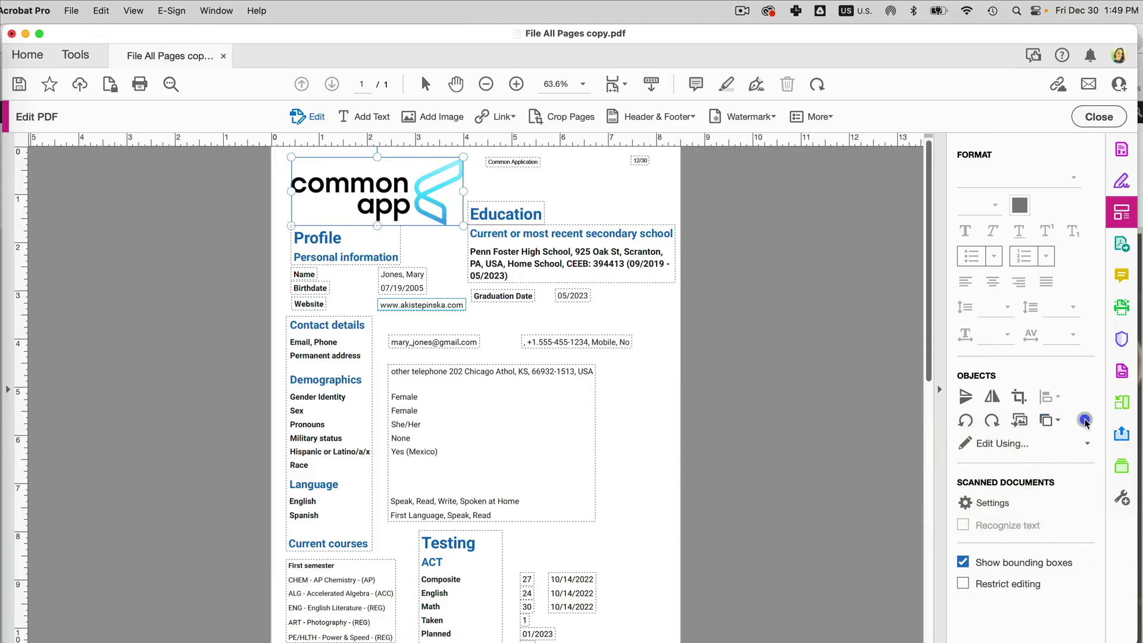
click(597, 199)
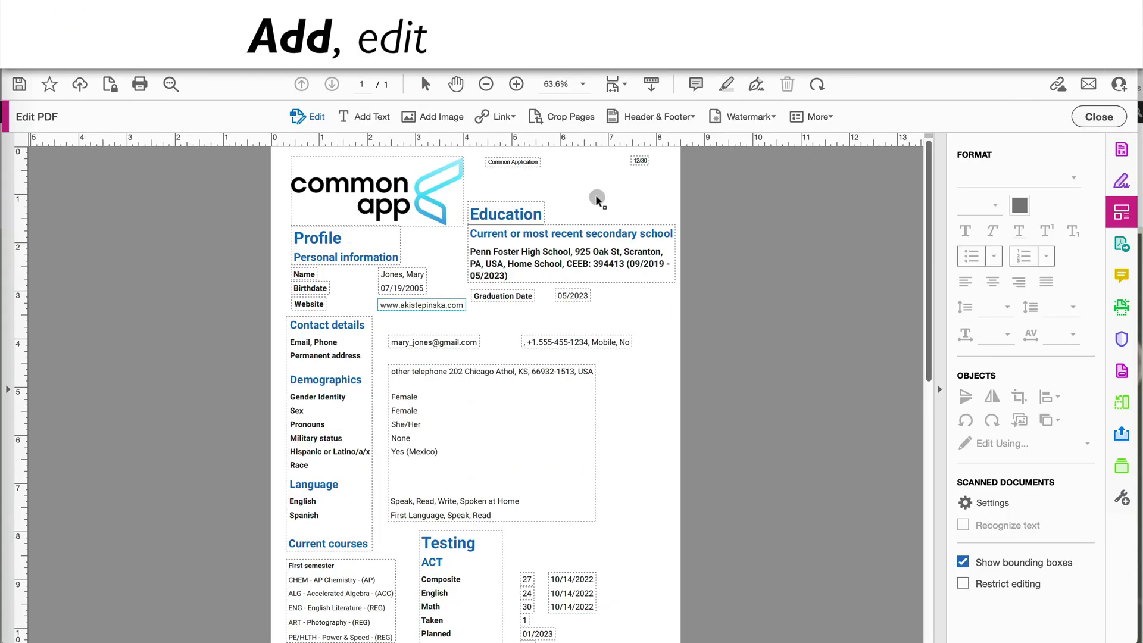
Add a new watermark with the text DRAFT.
click(772, 115)
click(748, 137)
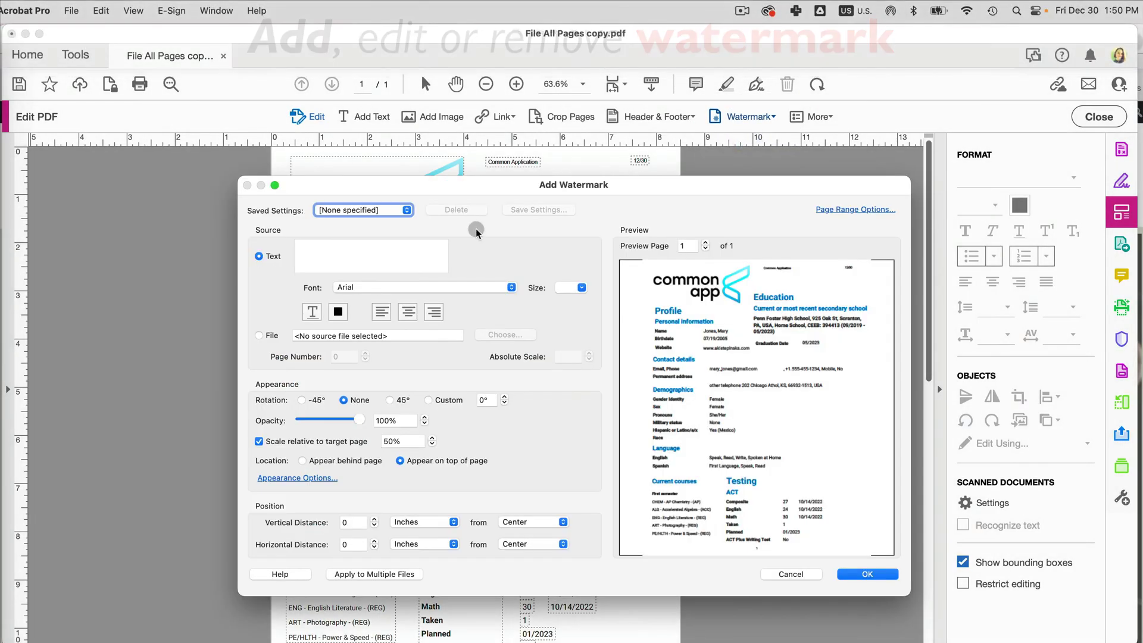
click(383, 257)
text(DRAFT)
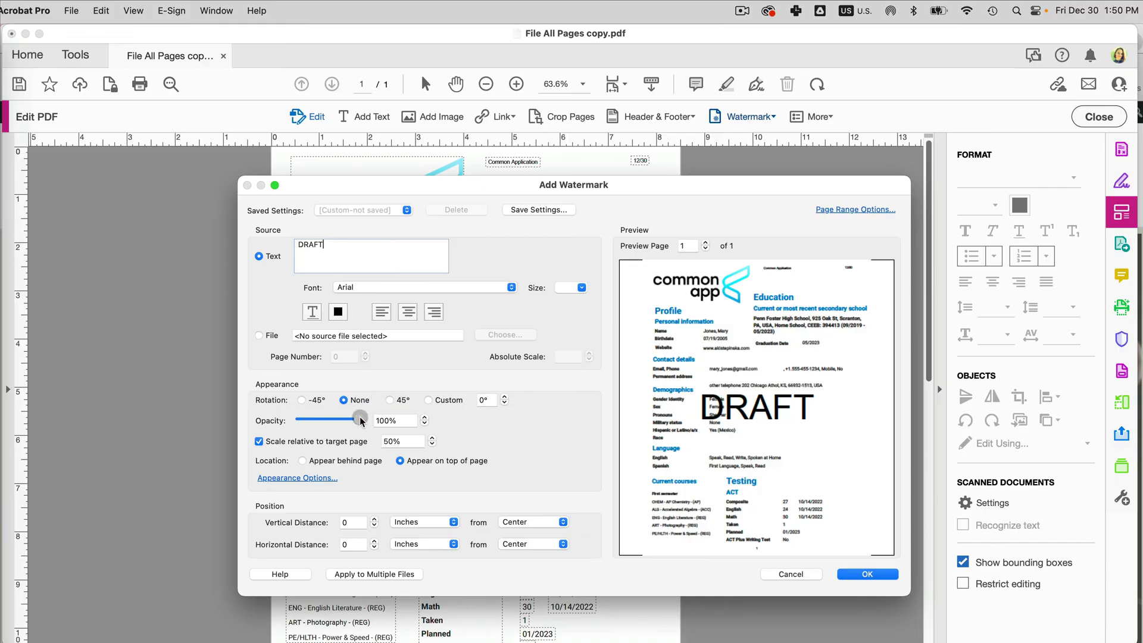
Apply the DRAFT watermark at 15% opacity, 100% scale and 45° rotation, then exit editing.
drag(360, 421, 326, 421)
click(311, 420)
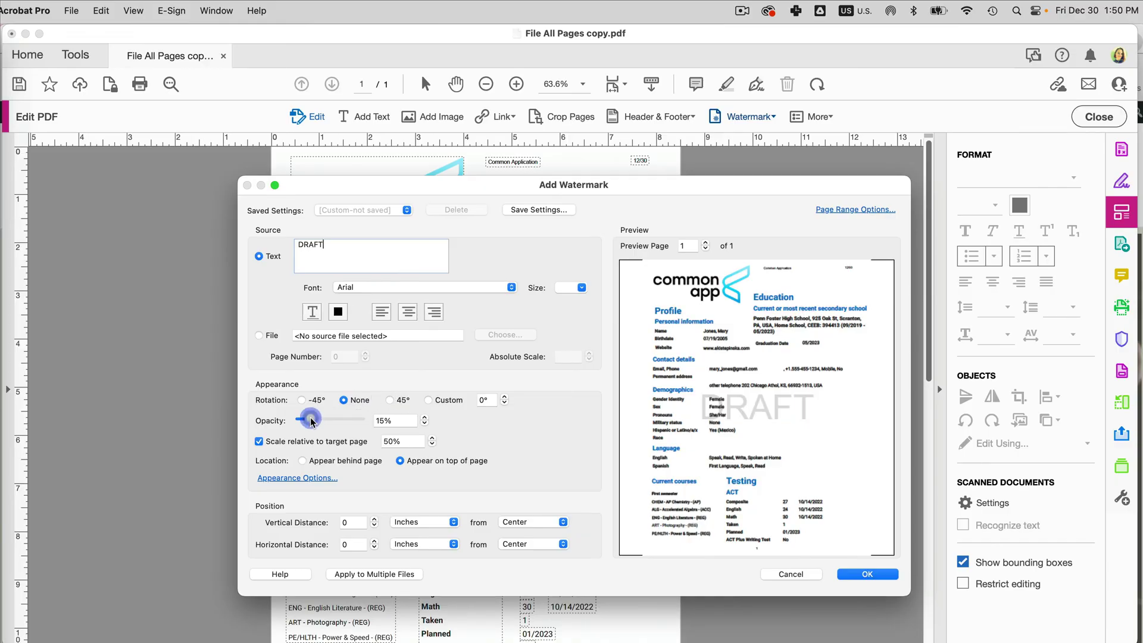
drag(418, 441, 379, 443)
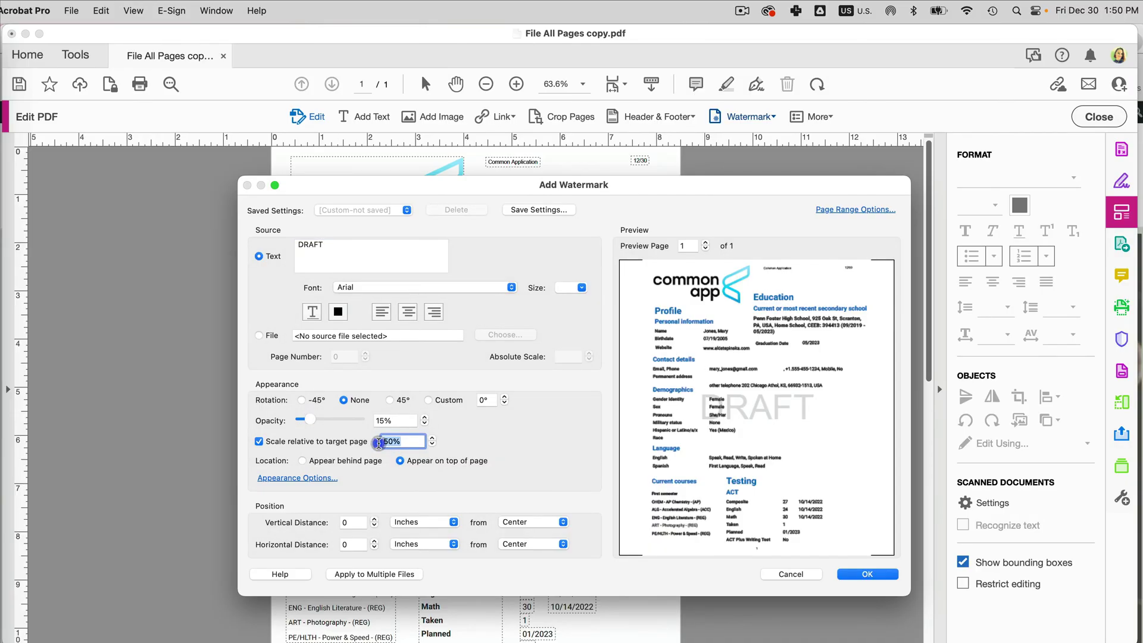
click(390, 400)
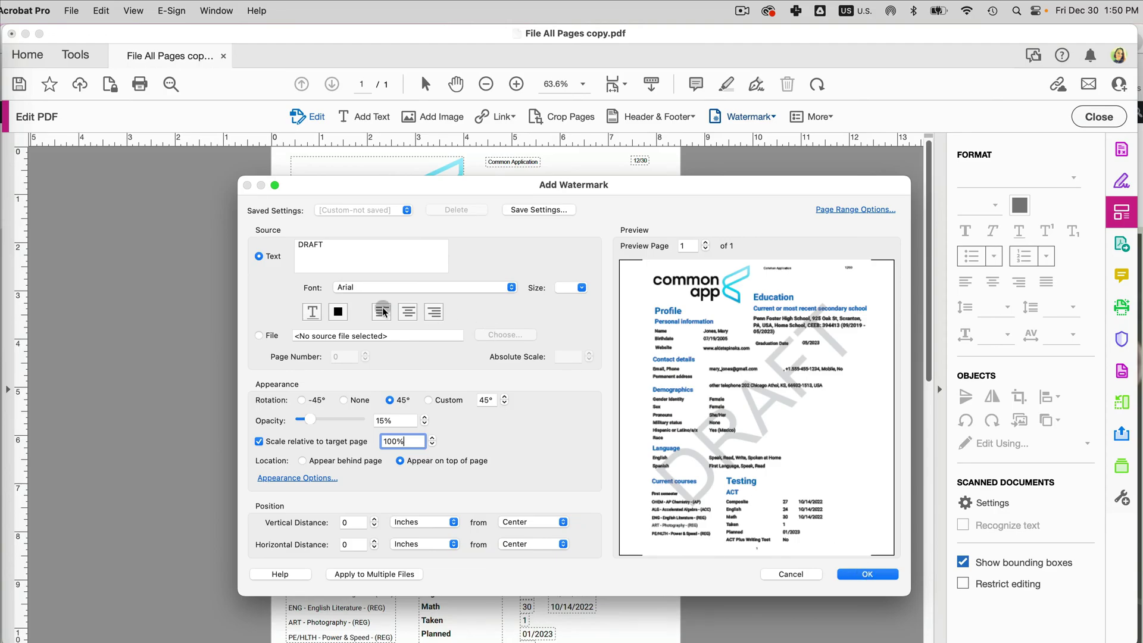
click(866, 573)
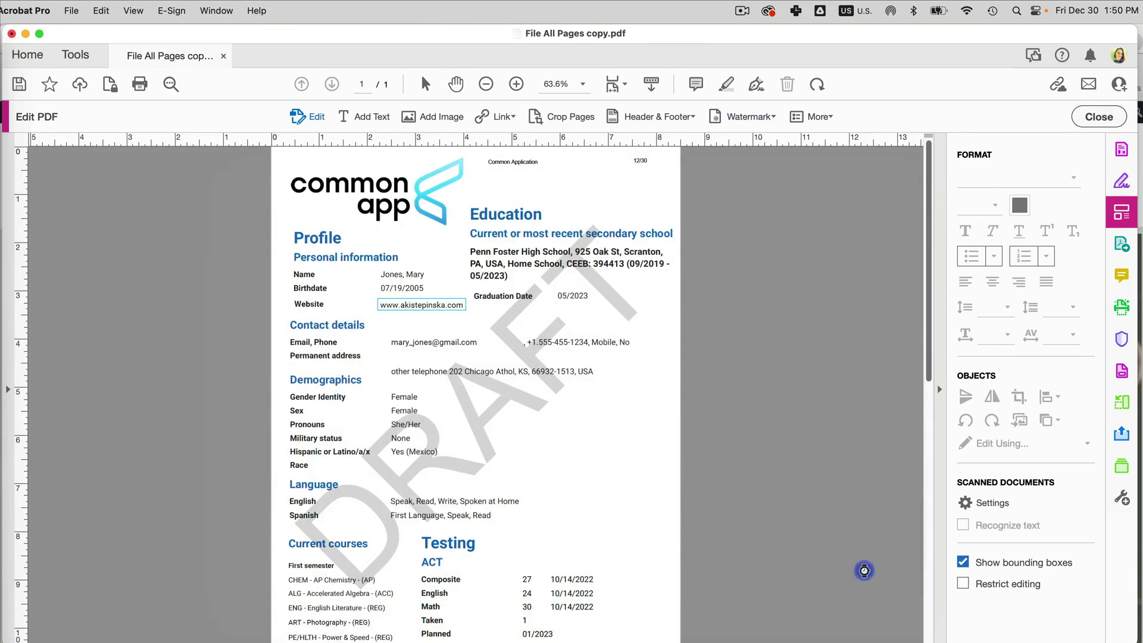
click(1099, 117)
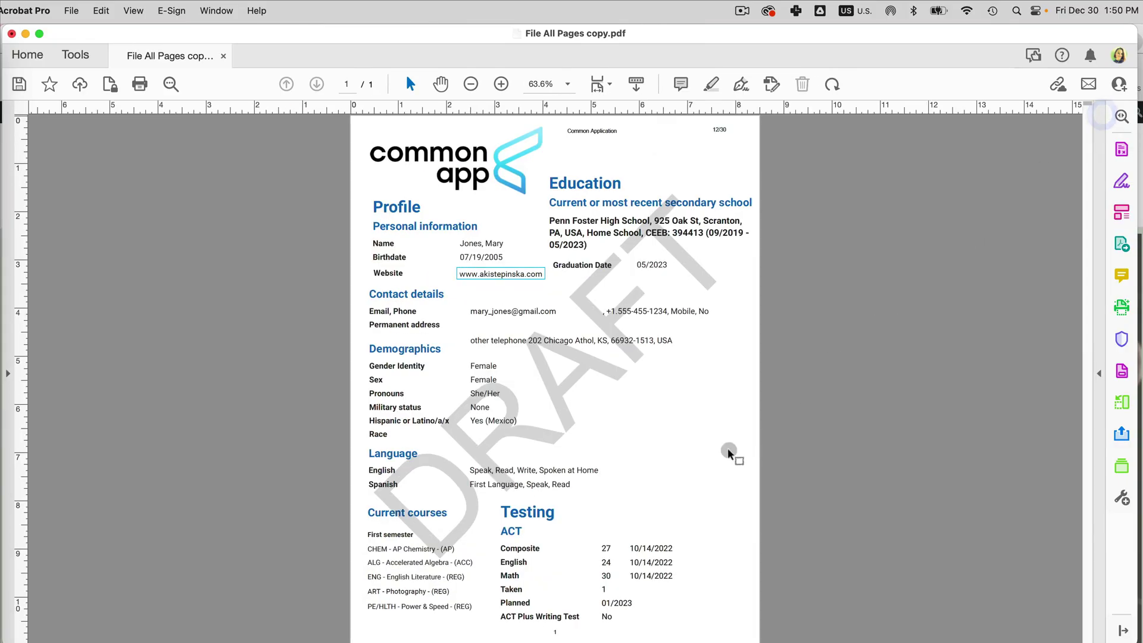